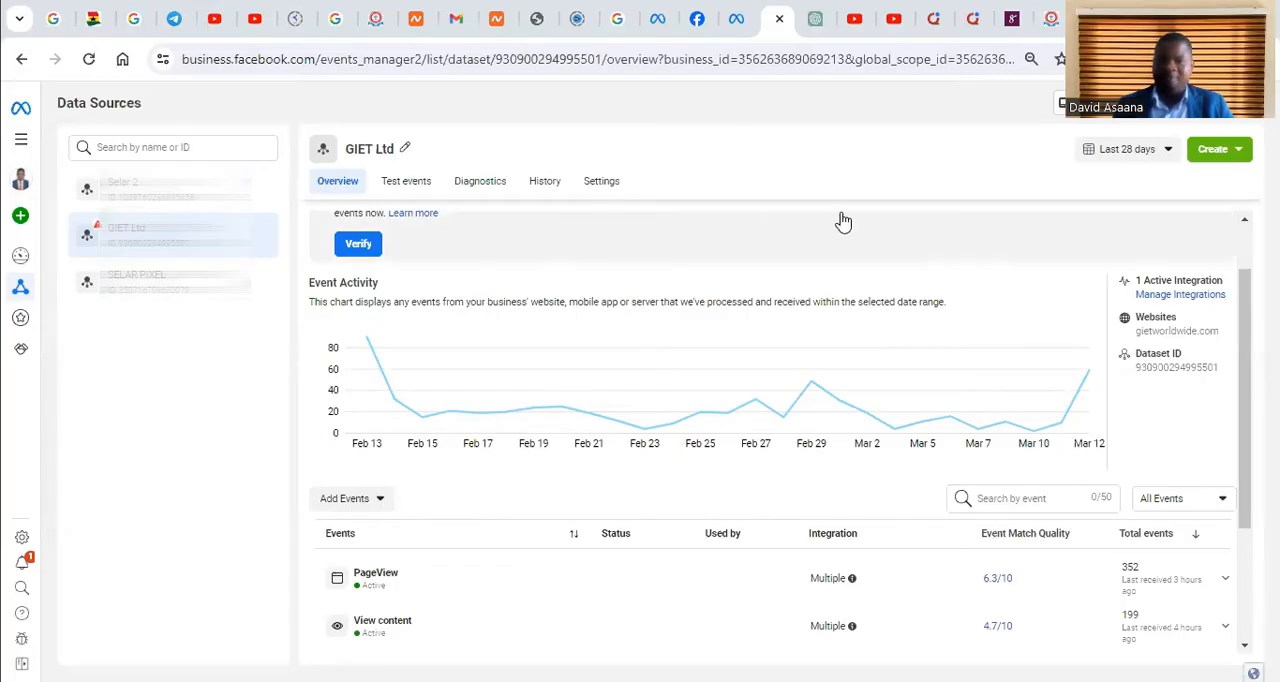
Switch to Ads Manager and review the New Sales Ad Set's conversion location, performance goal, pixel and conversion event settings
left_click(737, 18)
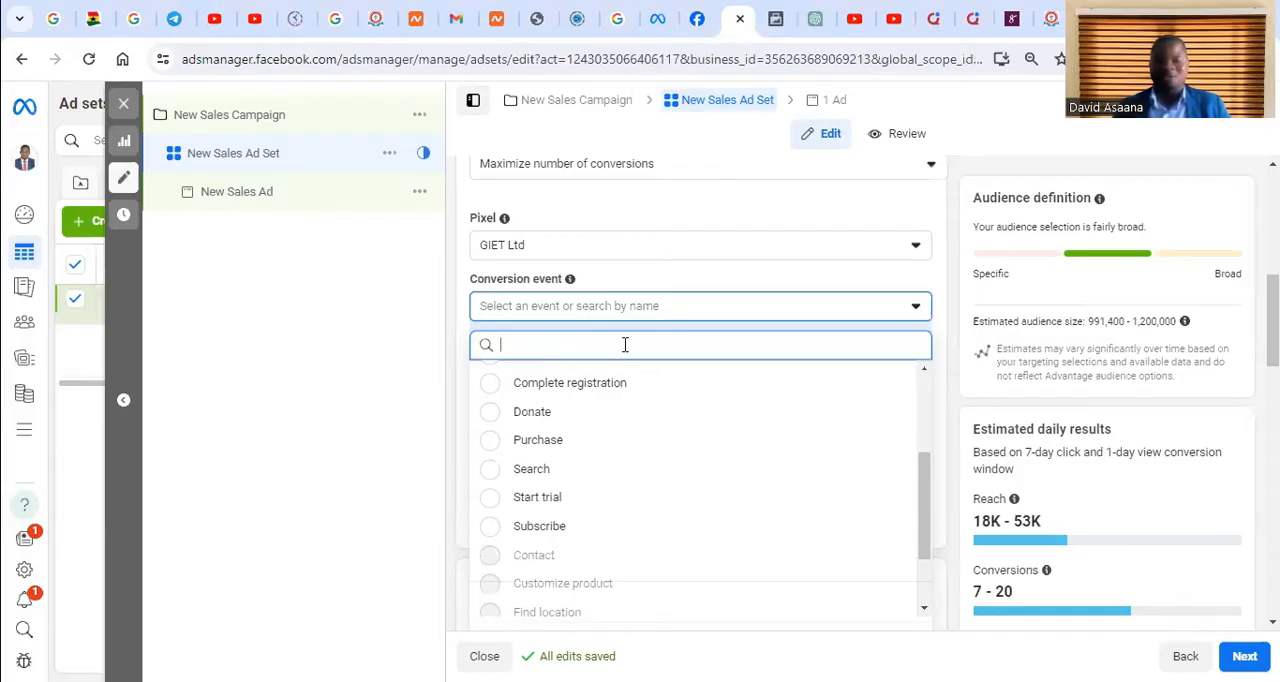
left_click(374, 378)
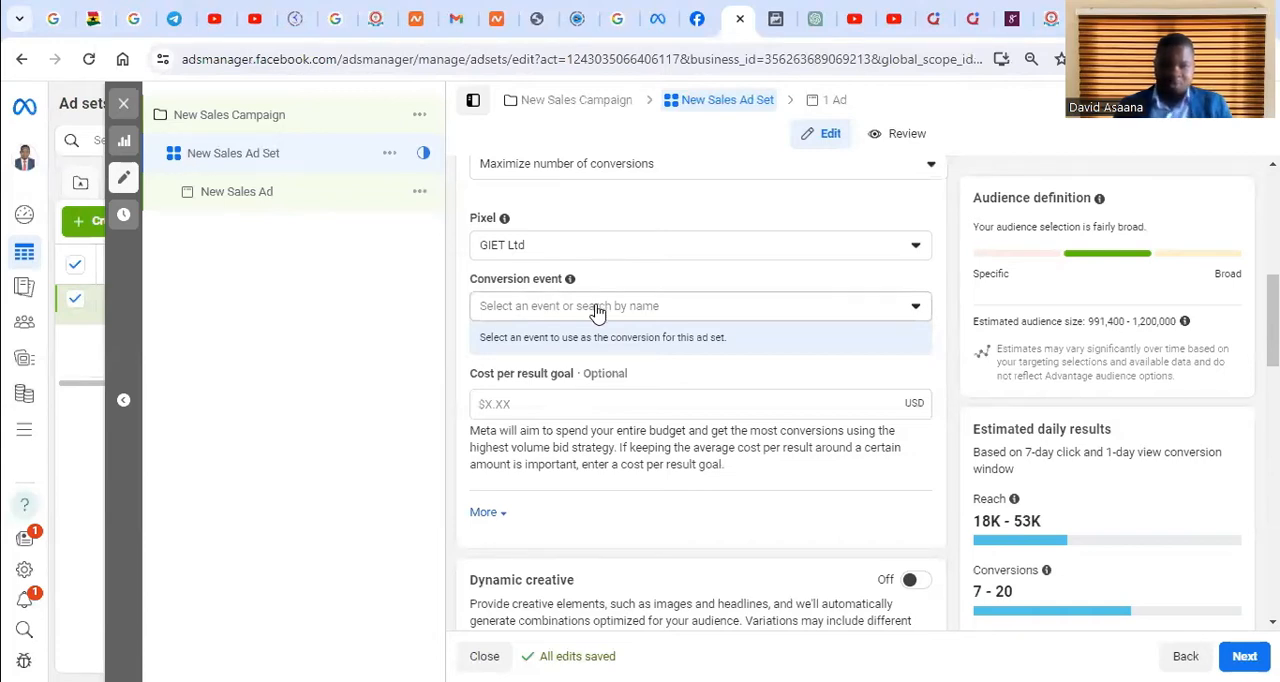
scroll(540, 248, "up", 3)
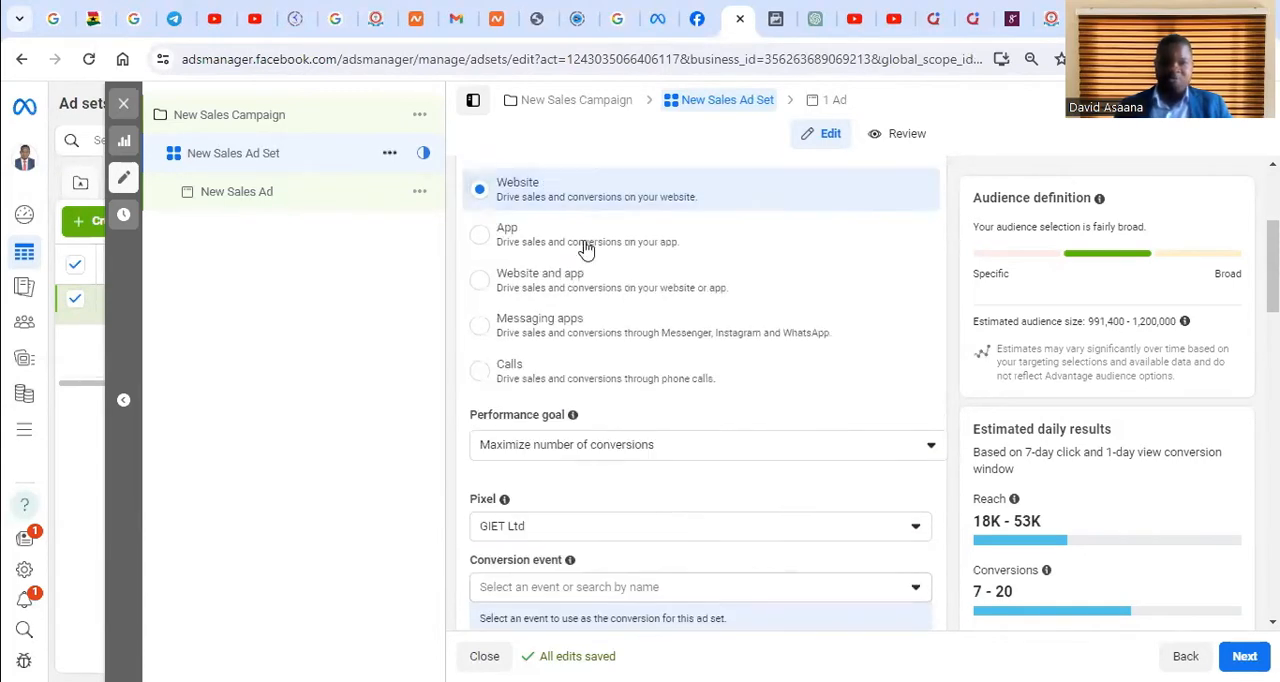
scroll(648, 430, "down", 1)
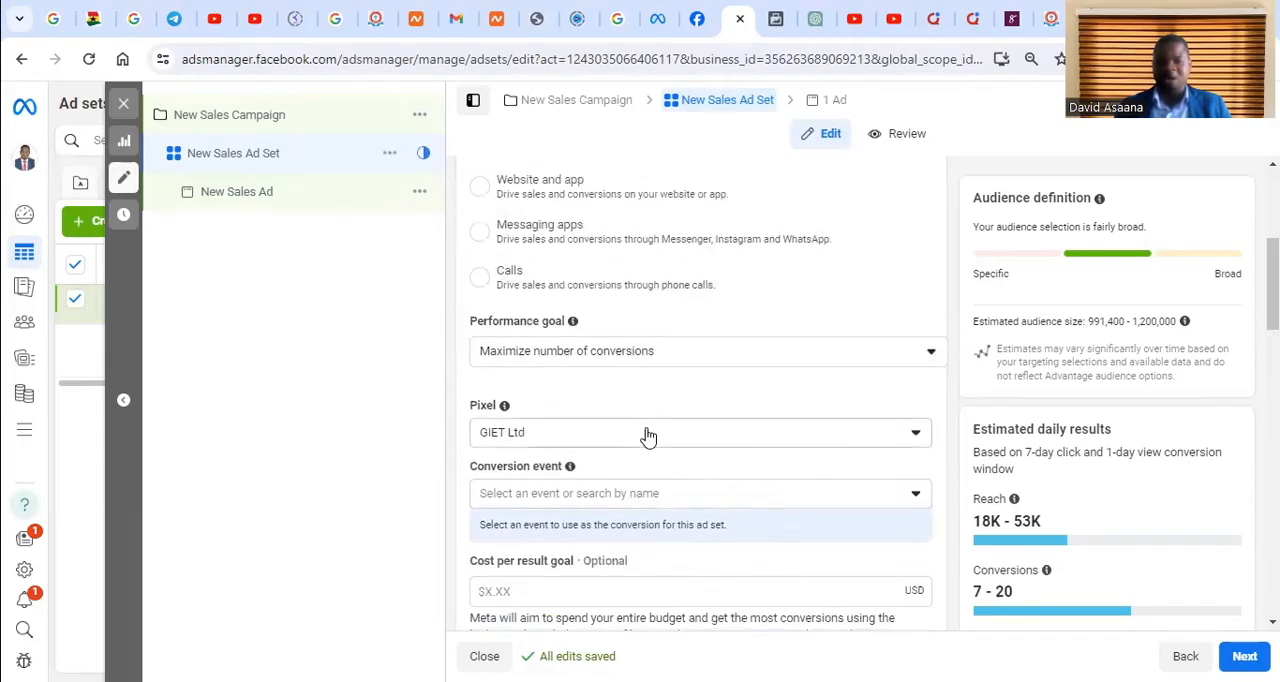
scroll(651, 433, "up", 4)
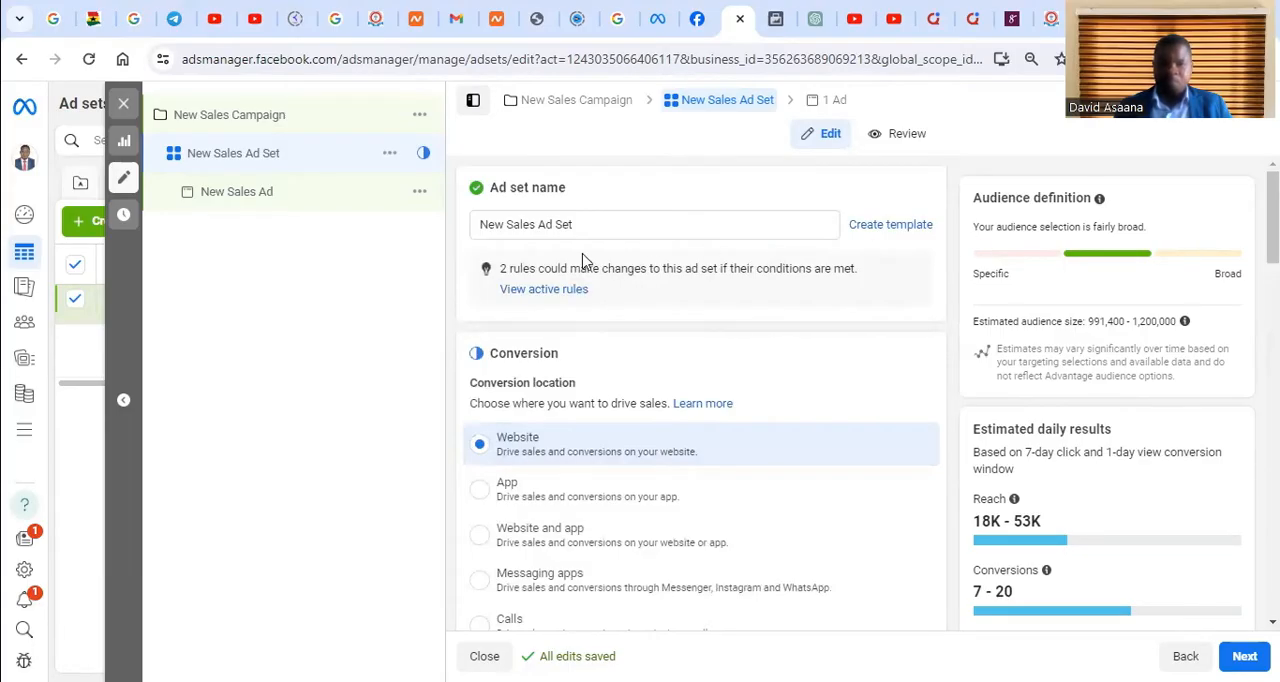
scroll(697, 285, "down", 1)
scroll(697, 285, "down", 2)
scroll(797, 346, "up", 3)
scroll(700, 330, "down", 2)
scroll(605, 290, "up", 2)
scroll(620, 330, "down", 3)
scroll(623, 350, "down", 6)
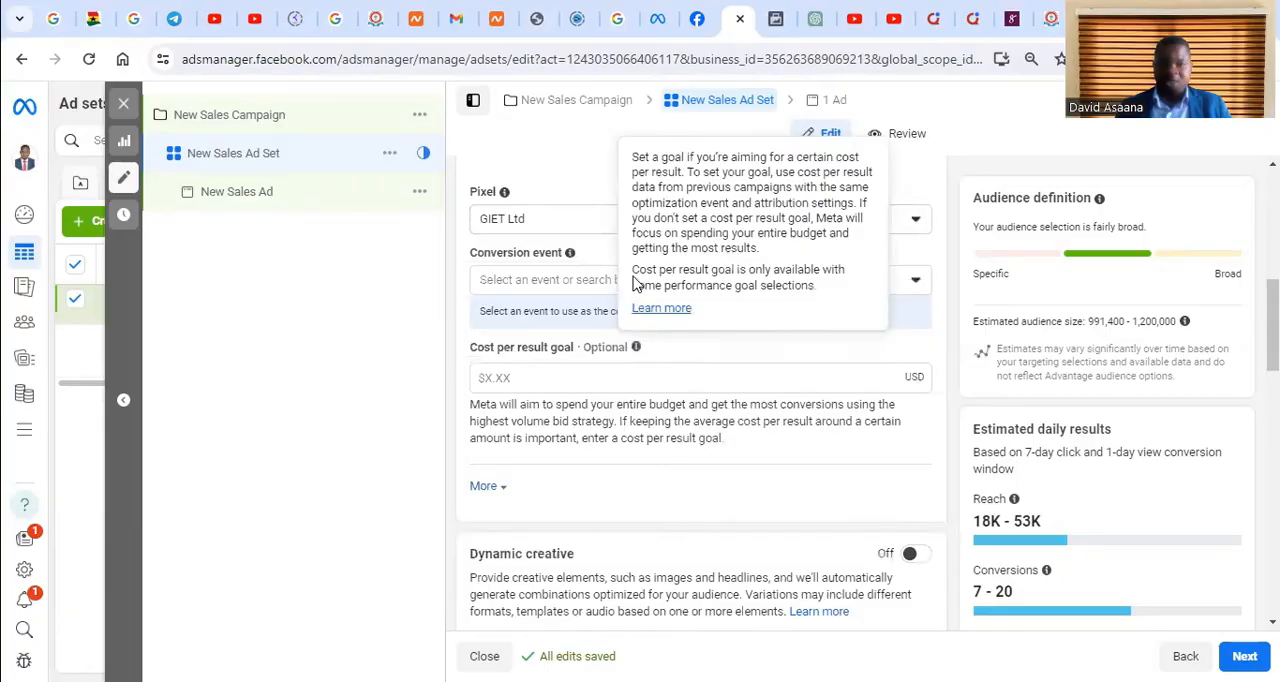
scroll(620, 280, "up", 2)
scroll(700, 360, "up", 2)
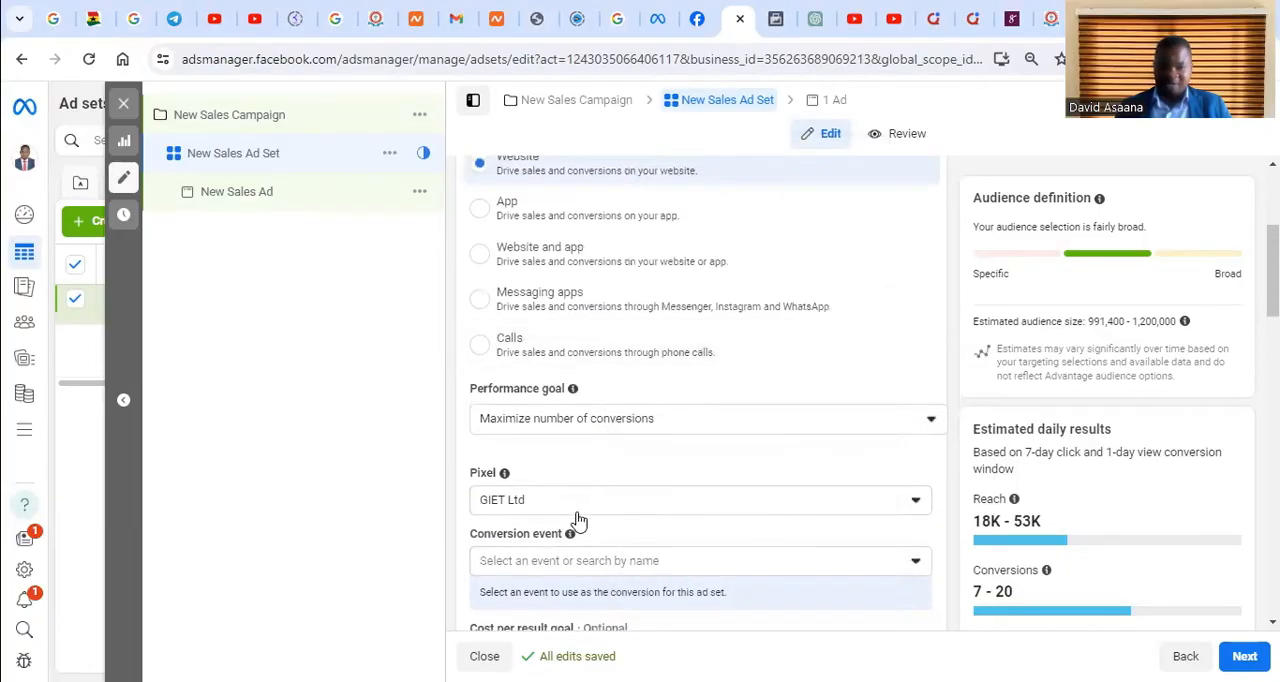
scroll(580, 525, "down", 2)
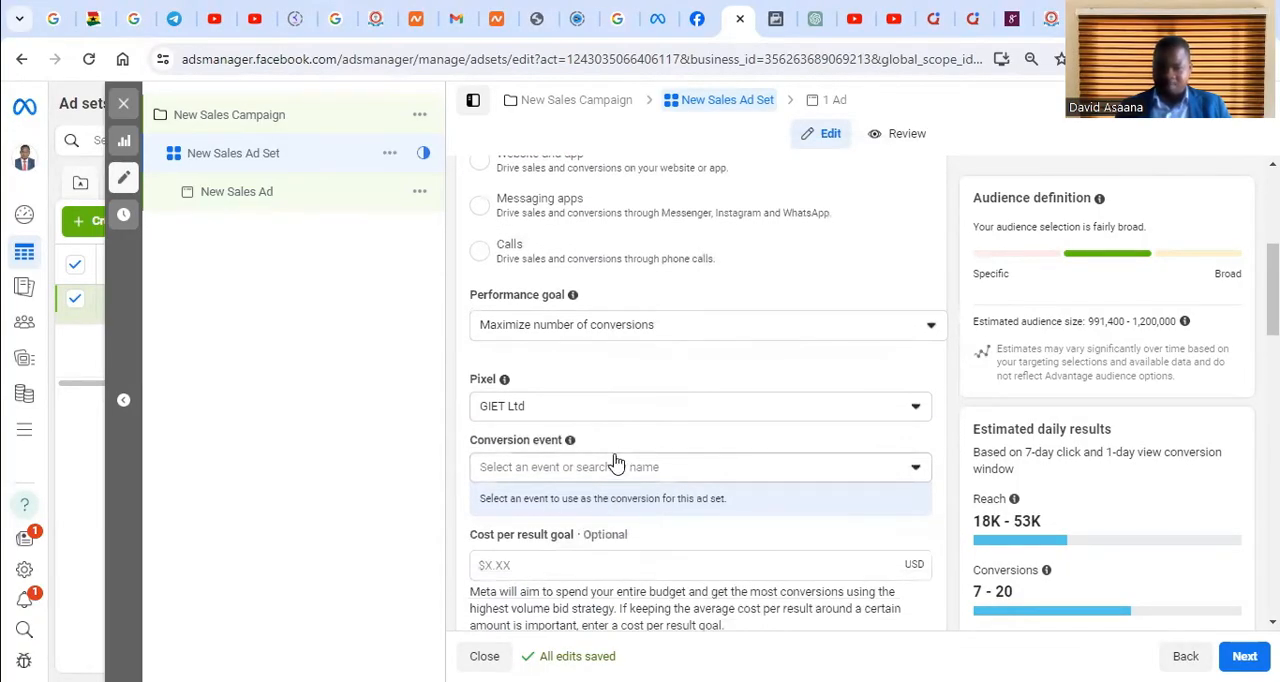
Examine the active and inactive conversion events available for the GIET Ltd pixel in the New Sales Ad Set
left_click(613, 465)
left_click(352, 323)
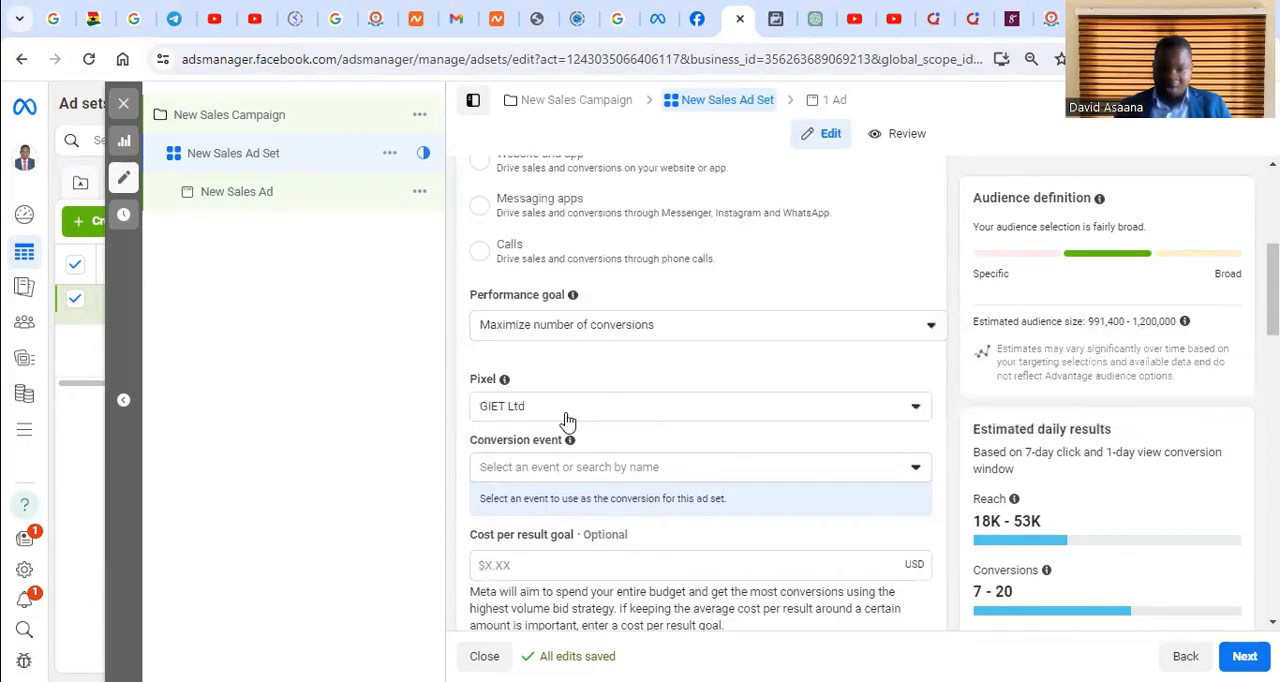
left_click(571, 476)
scroll(583, 190, "up", 1)
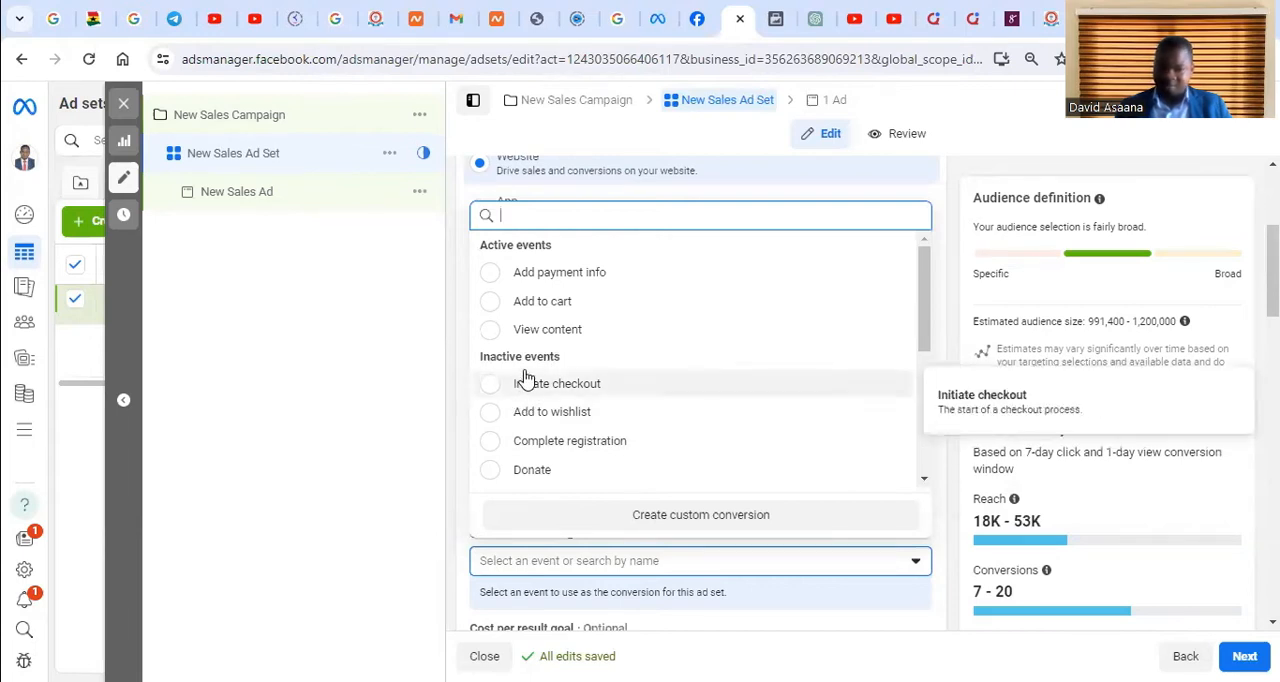
scroll(560, 332, "down", 1)
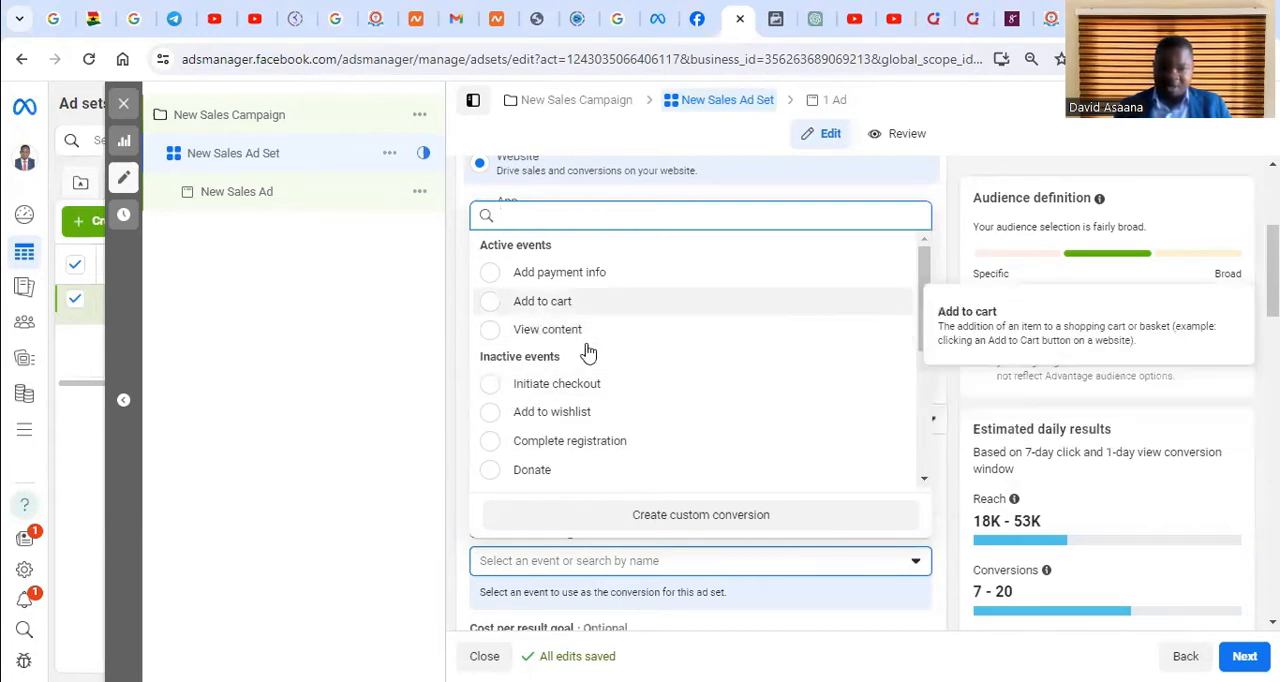
scroll(590, 427, "down", 2)
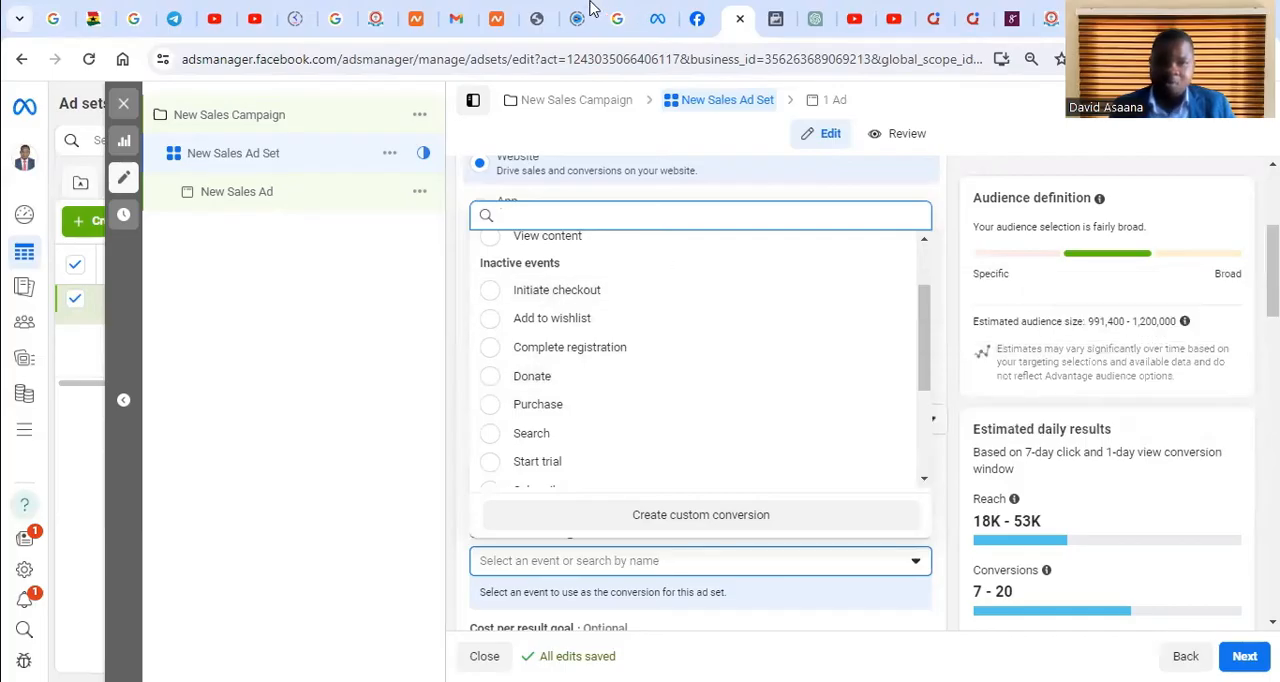
Close the New Leads Ad editor and clear the ad set and campaign selections
left_click(660, 12)
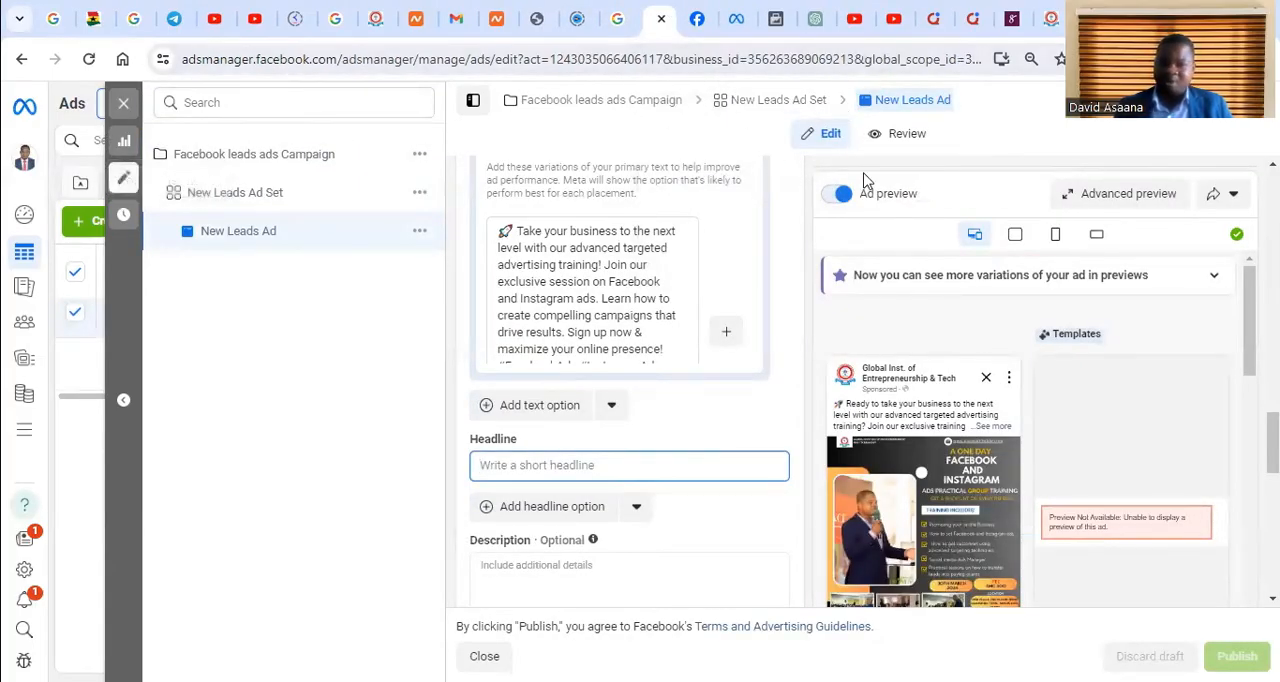
left_click(119, 106)
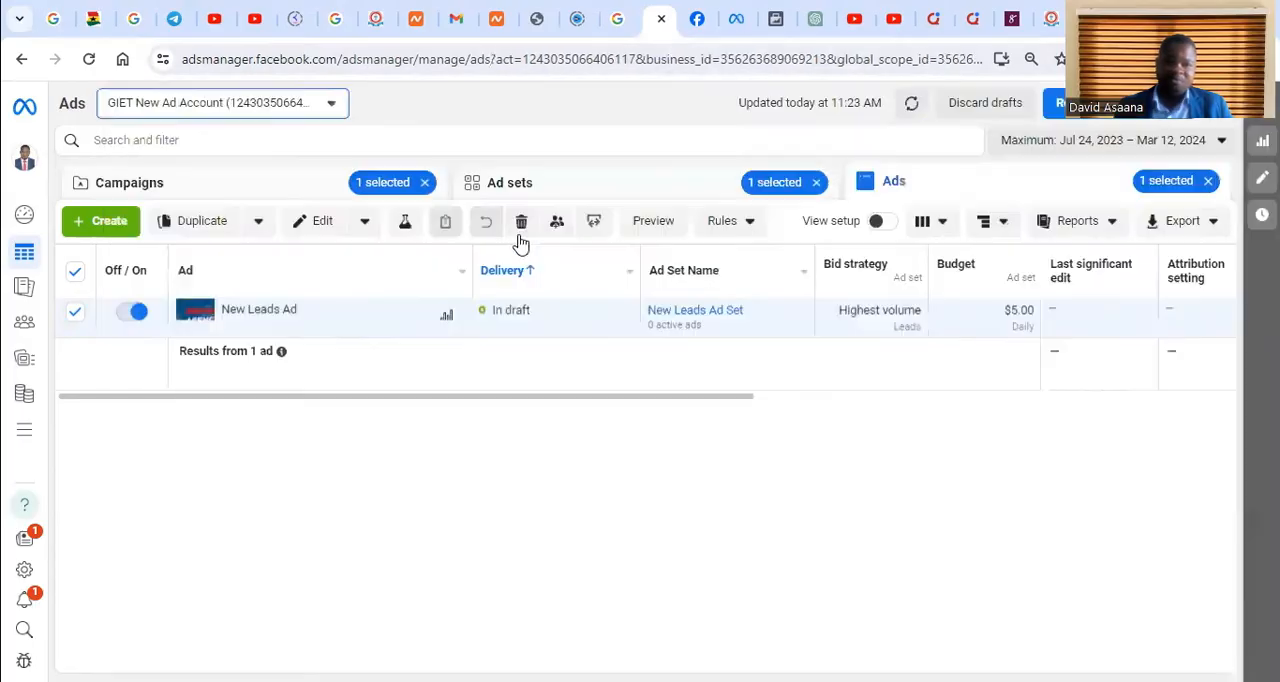
left_click(816, 182)
left_click(425, 183)
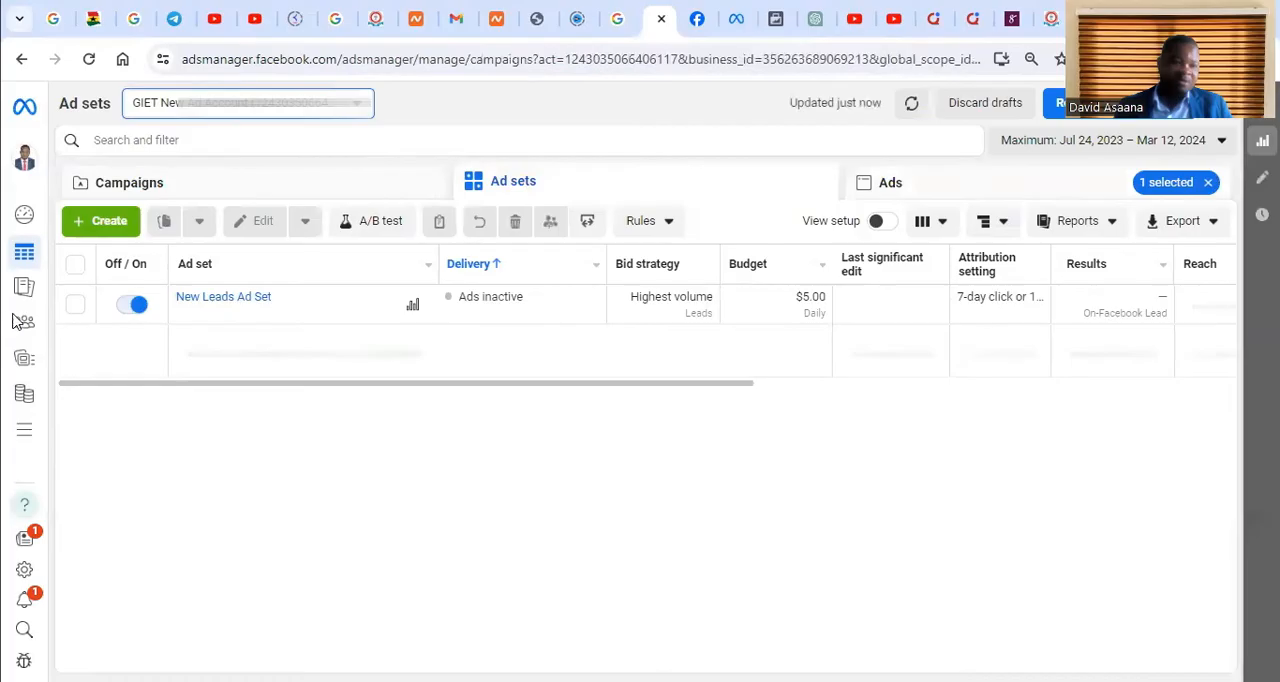
Open Events Manager from Ads Manager's full tool list and switch to the GIET Ltd dataset overview
left_click(15, 437)
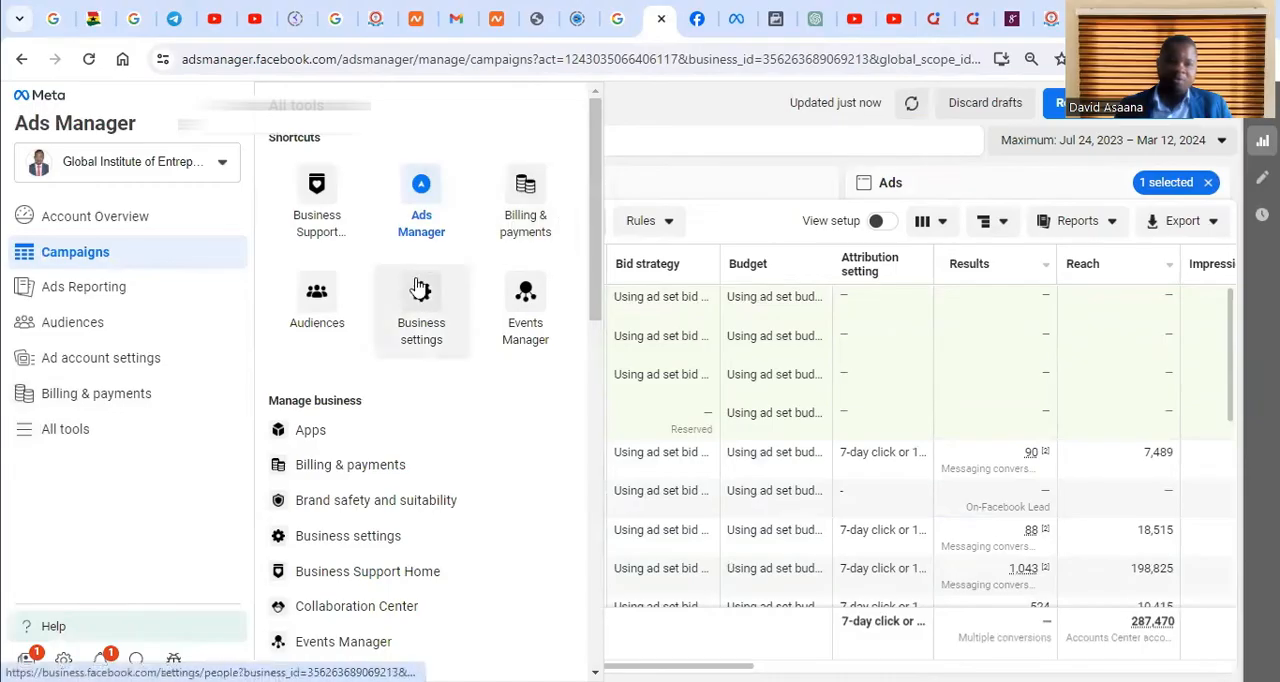
left_click(535, 315)
left_click(778, 16)
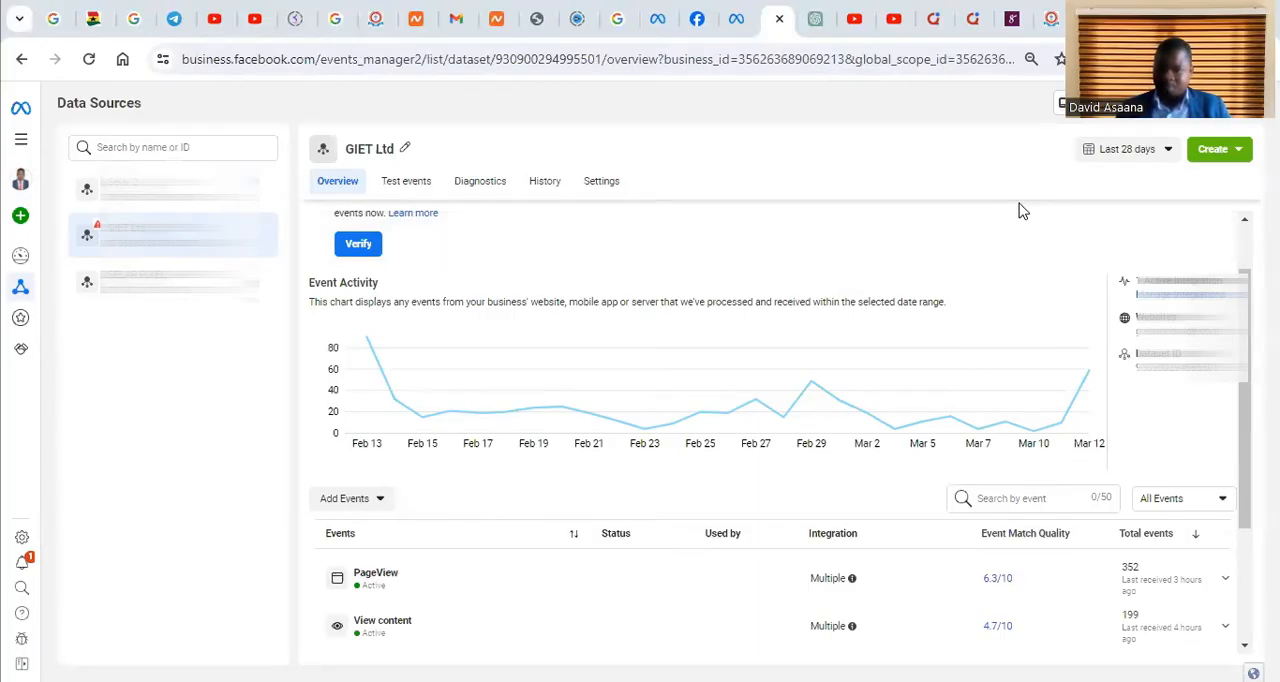
Examine the GIET Ltd dataset's event activity chart and the status, integration and match quality of its events
scroll(480, 370, "down", 2)
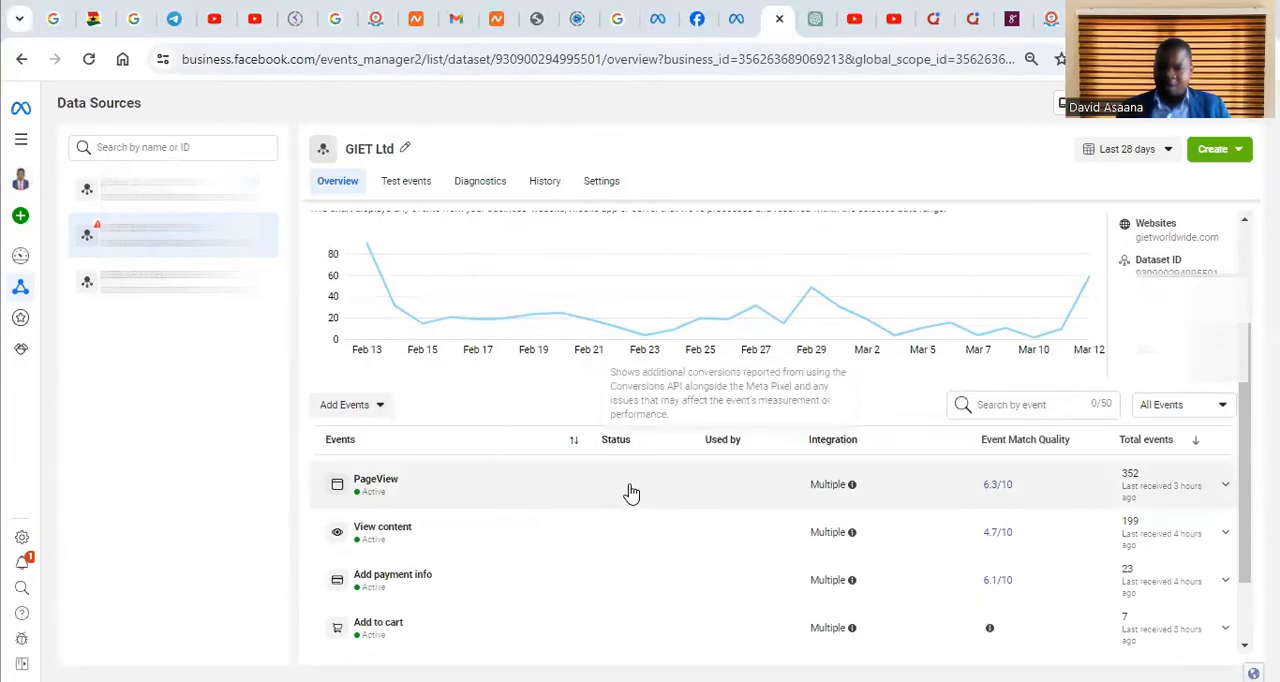
scroll(669, 470, "down", 2)
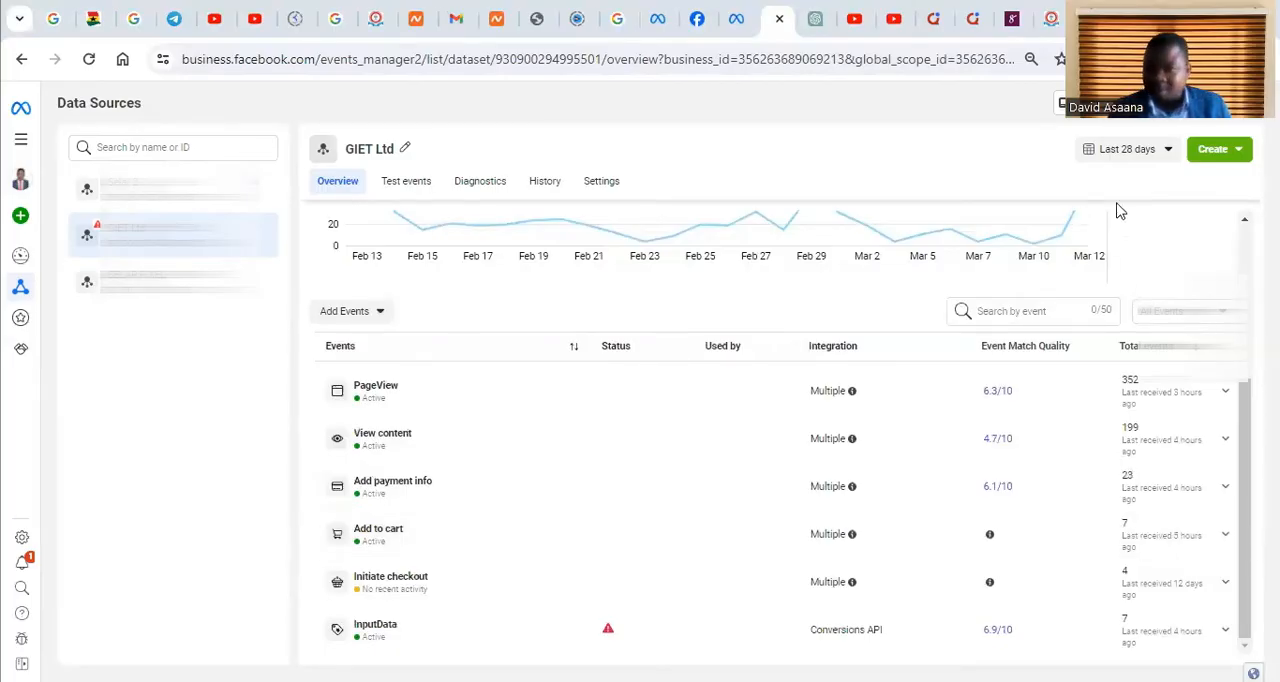
scroll(1120, 210, "up", 2)
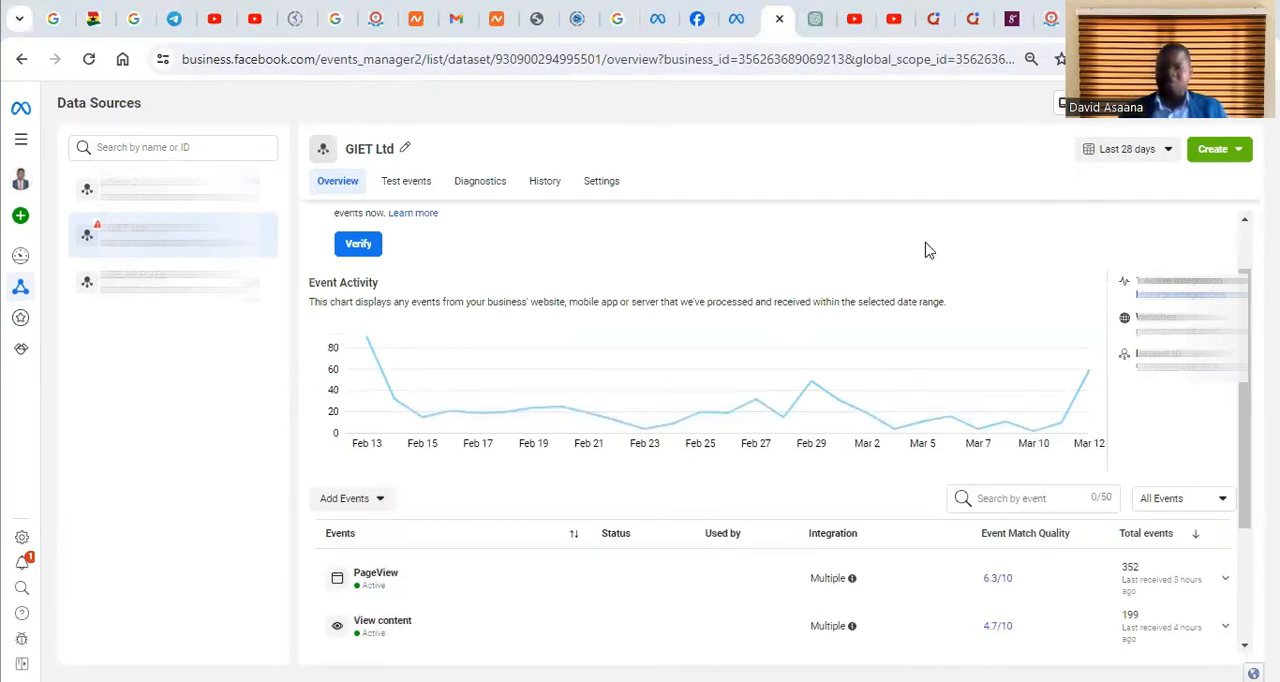
scroll(931, 431, "down", 2)
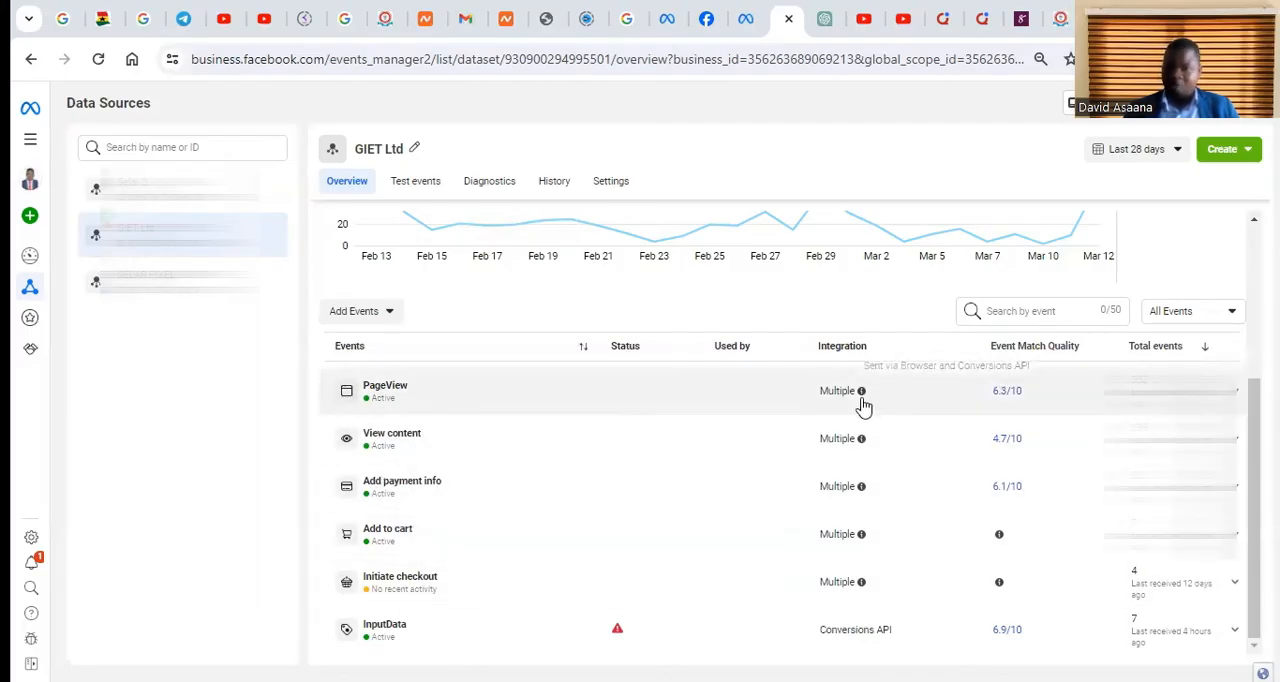
scroll(870, 400, "up", 3)
scroll(672, 370, "down", 1)
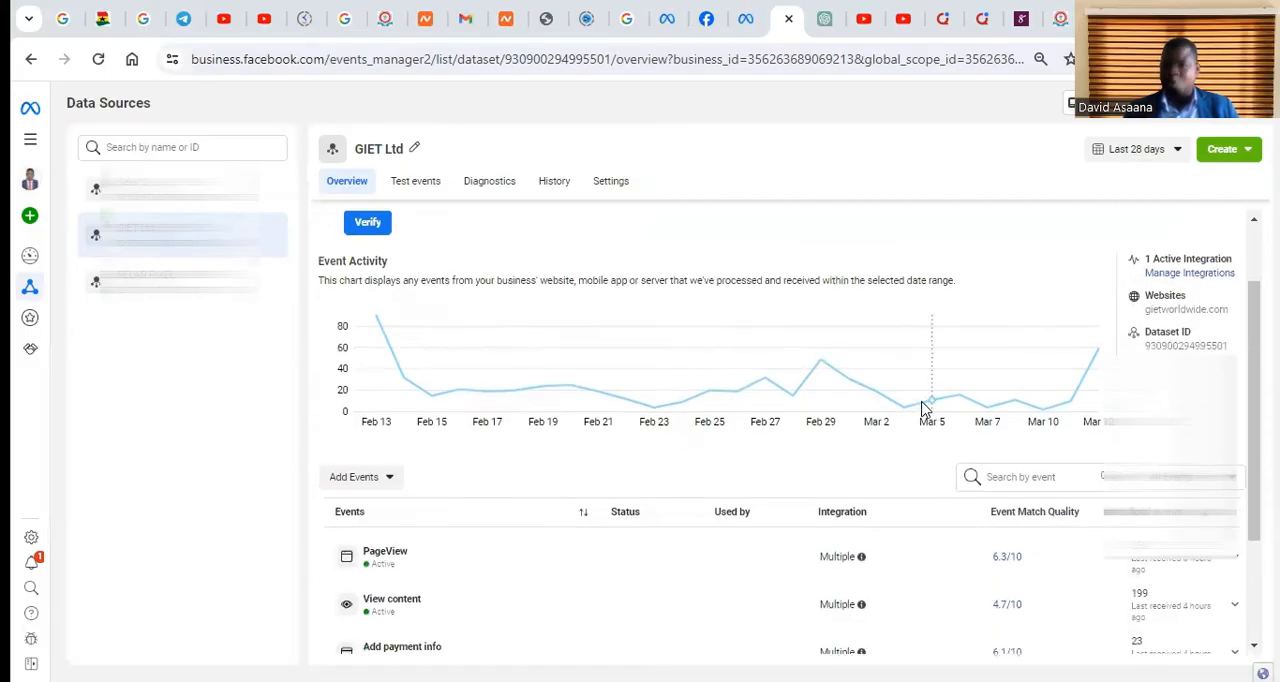
scroll(928, 408, "up", 1)
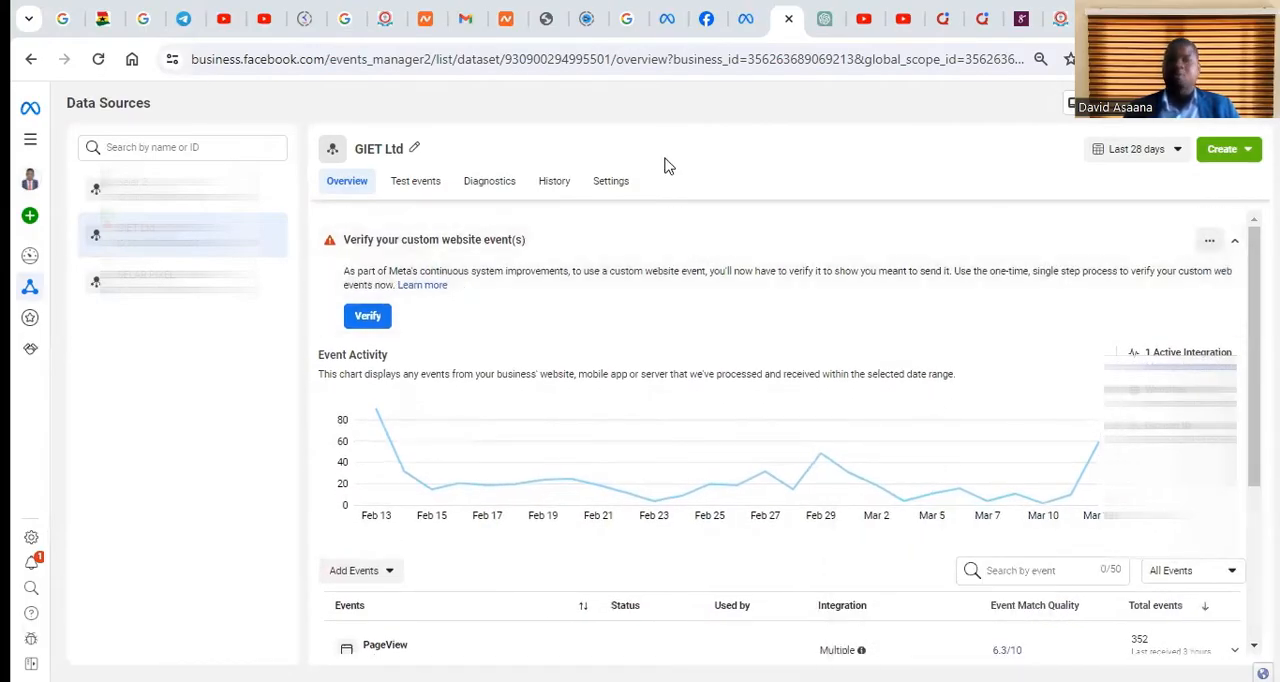
Open the Event Setup Tool from the GIET Ltd dataset's settings
left_click(611, 184)
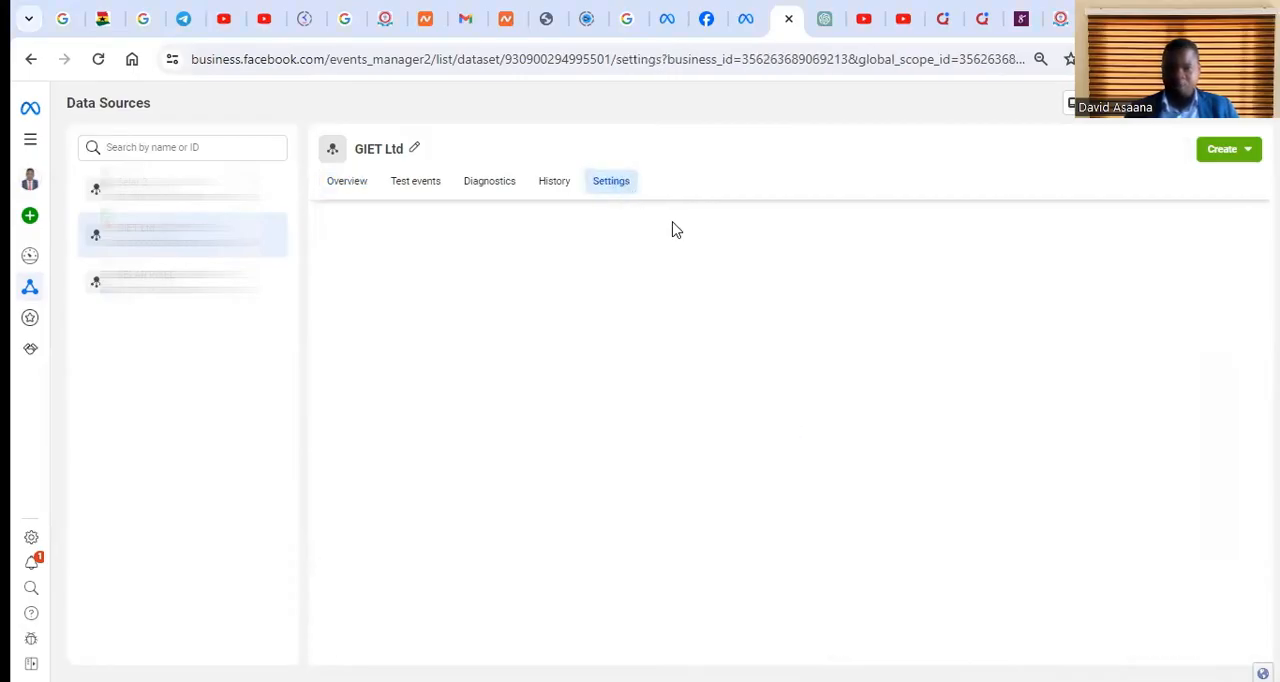
scroll(518, 503, "down", 1)
scroll(518, 503, "down", 2)
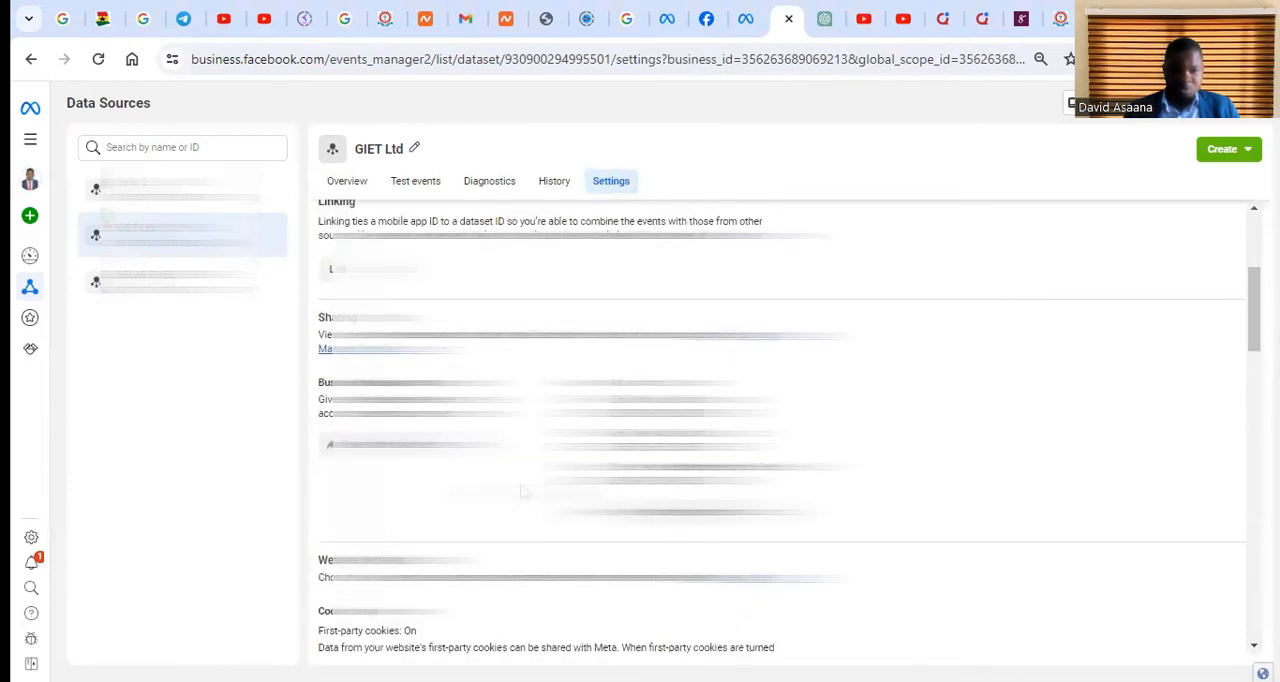
scroll(500, 385, "up", 3)
scroll(500, 385, "down", 4)
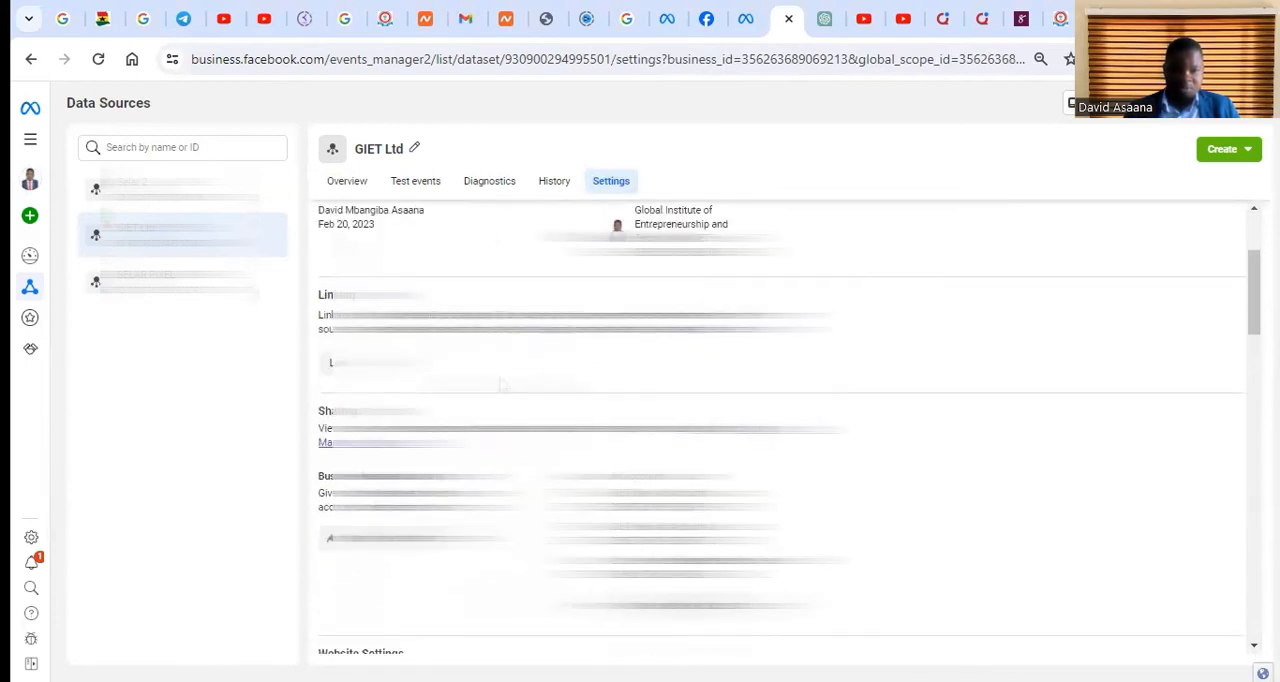
scroll(651, 410, "down", 5)
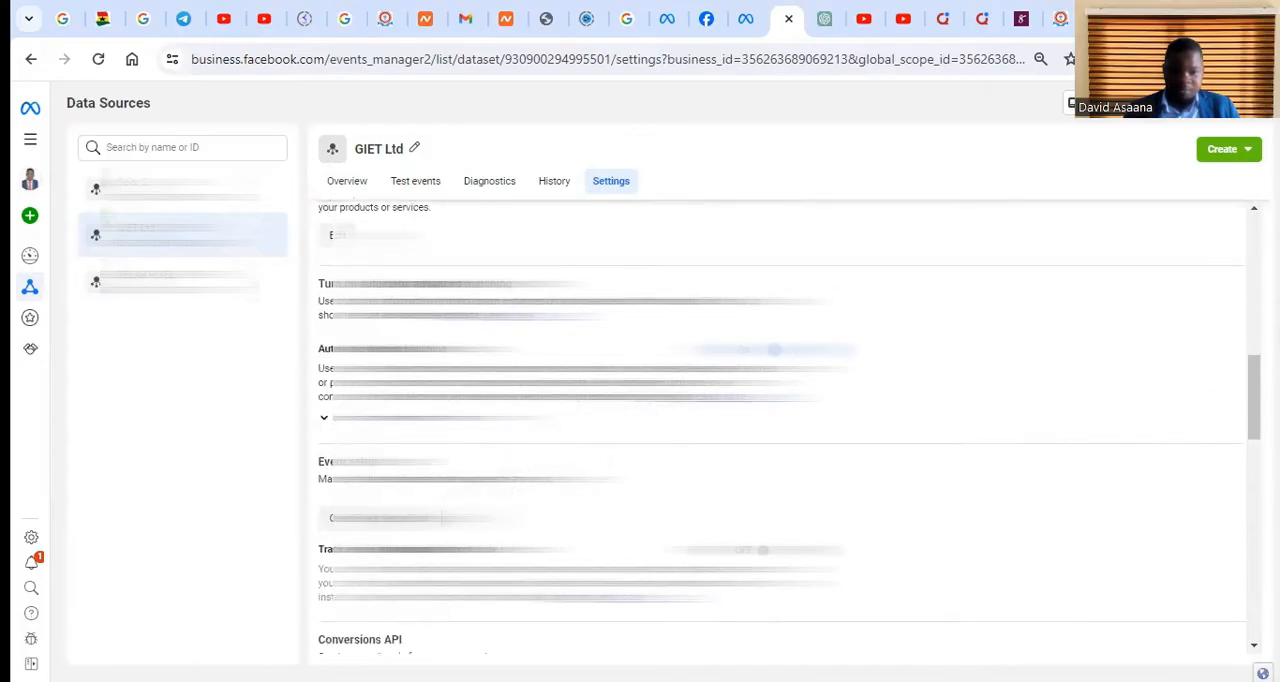
right_click(394, 518)
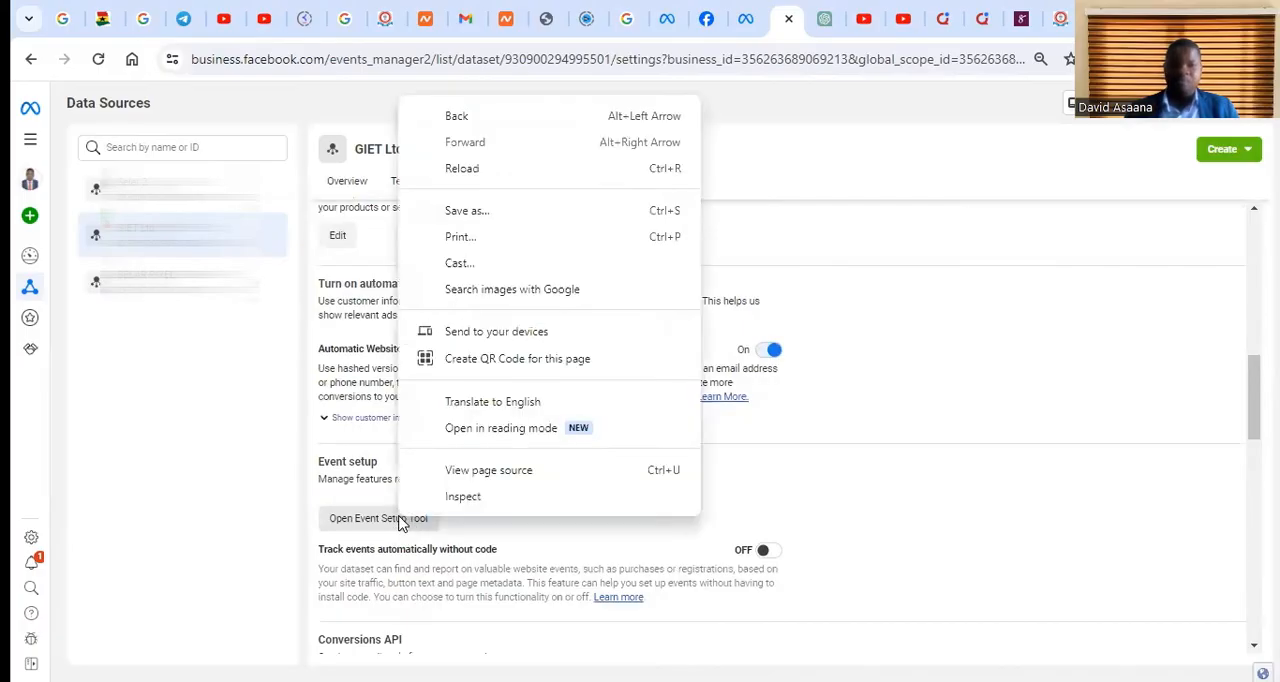
left_click(393, 517)
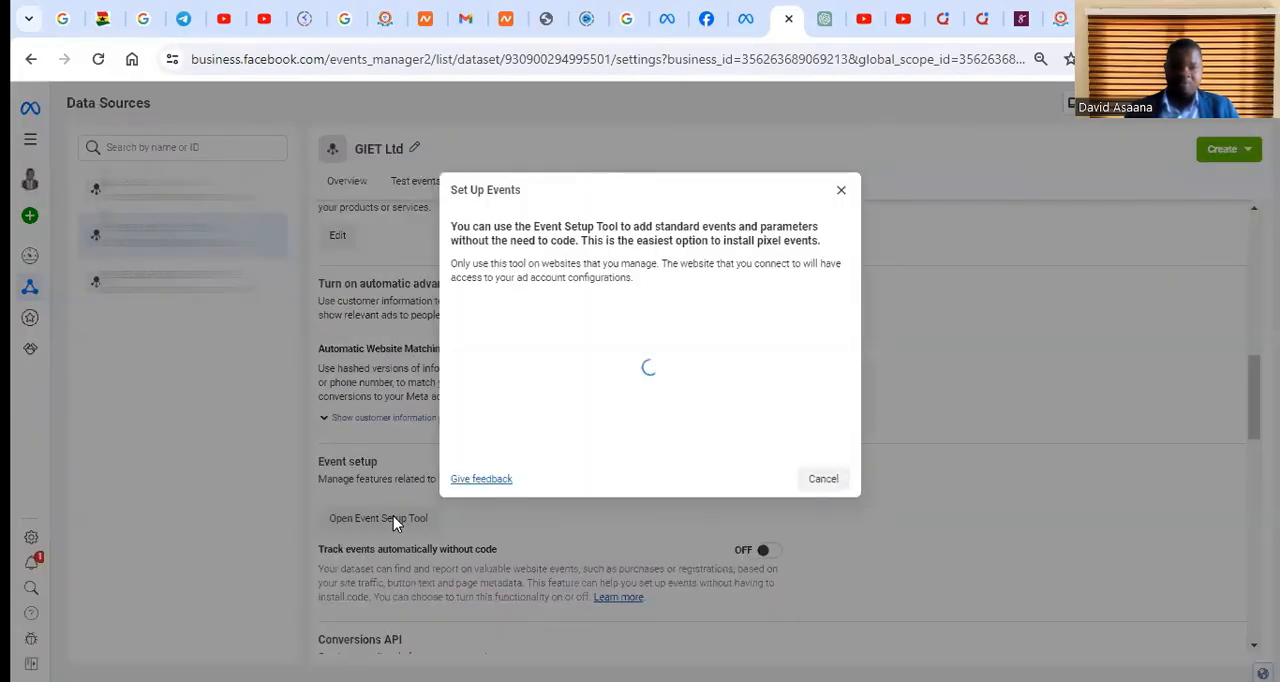
Enter gietworldwide.com as the website URL for event setup and open the website
left_click(632, 357)
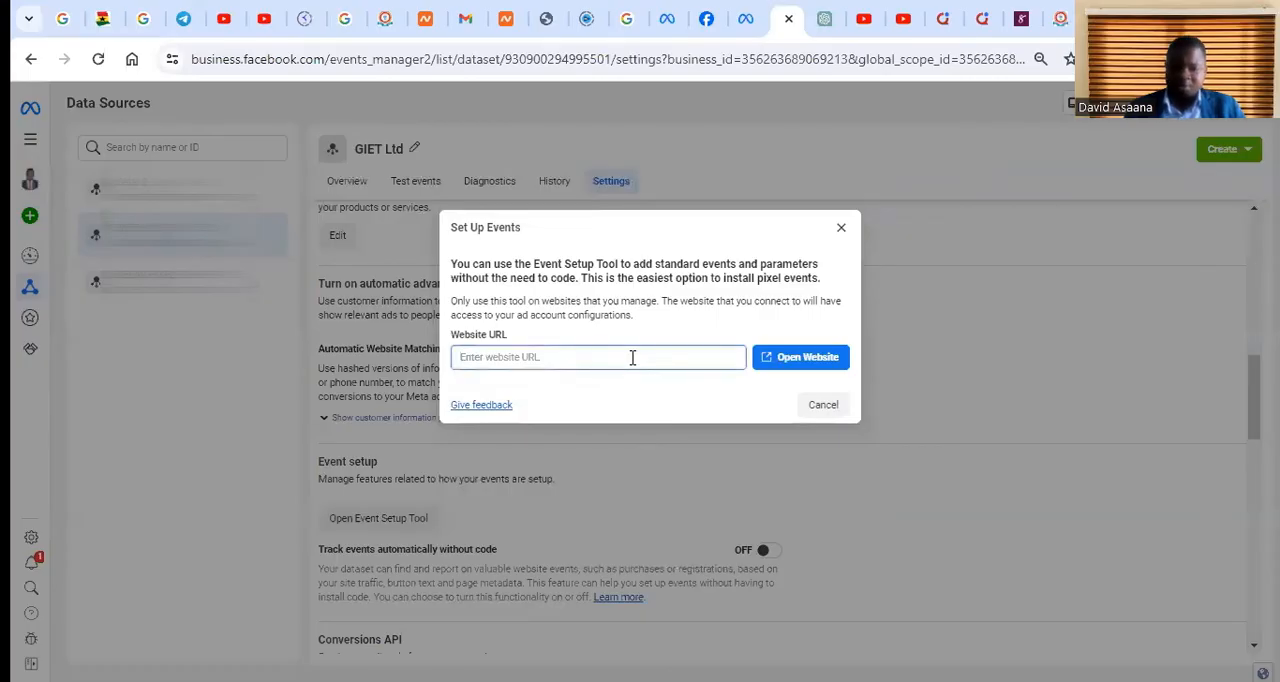
type("gietwor")
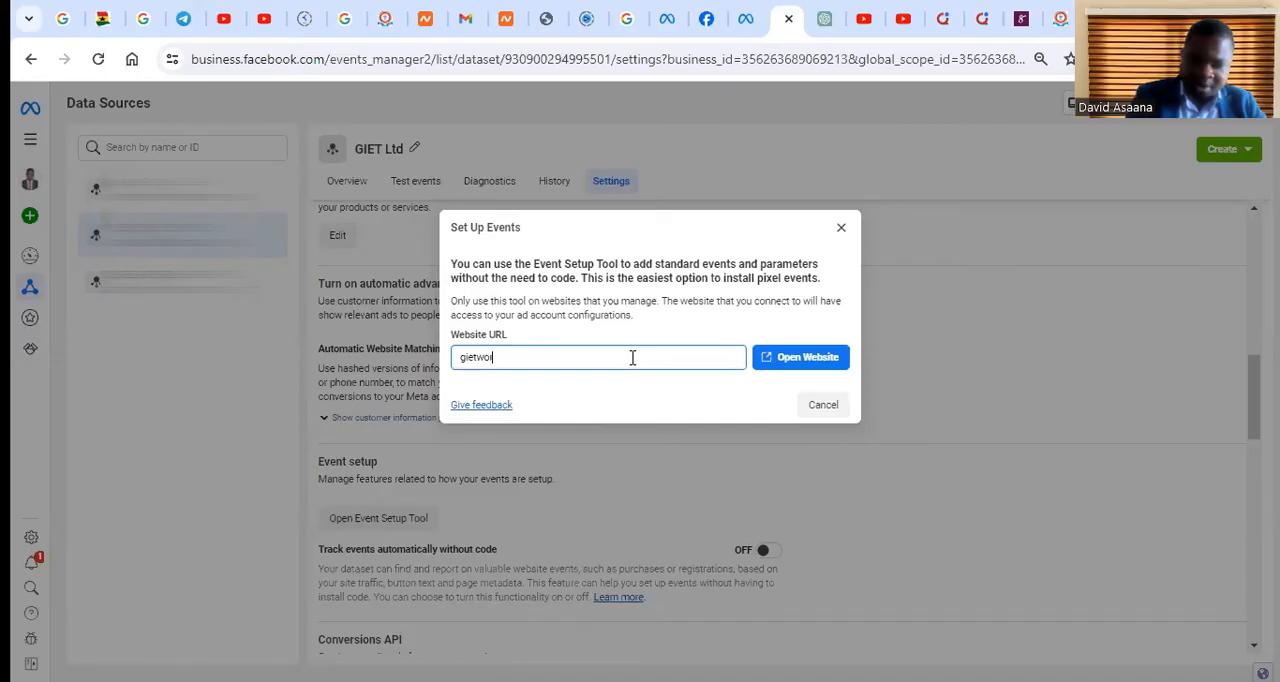
type("ld")
key("ctrl+a")
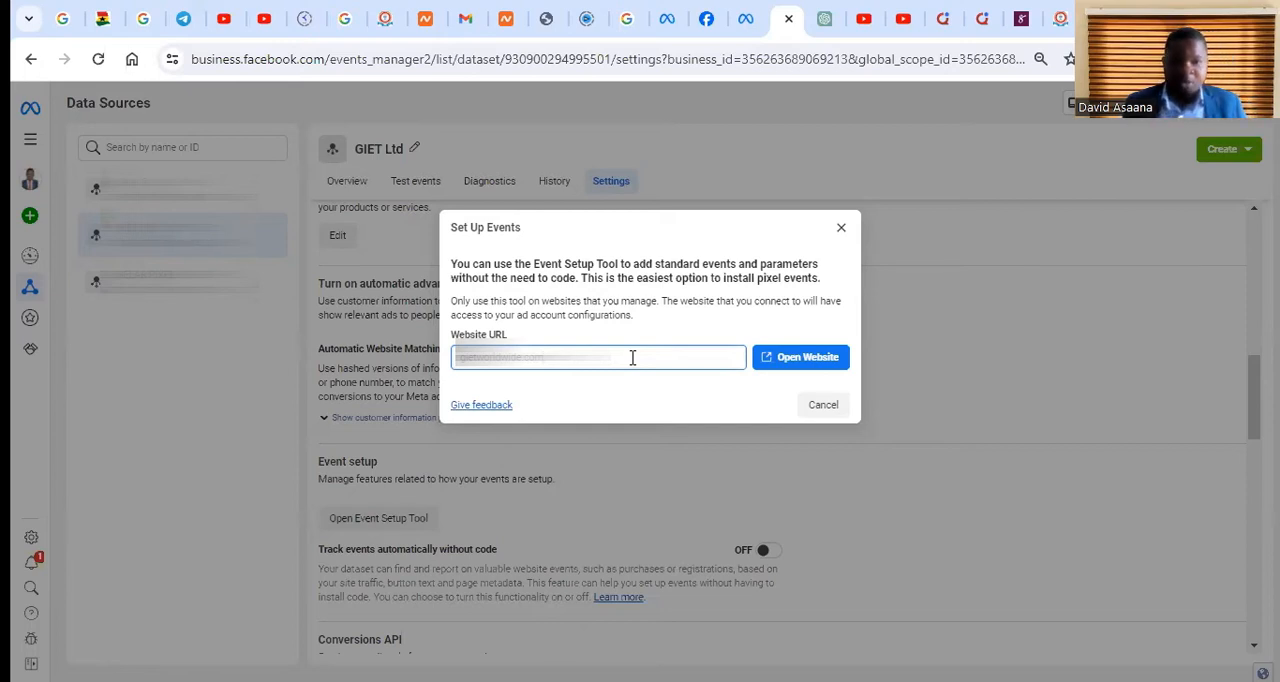
left_click(820, 366)
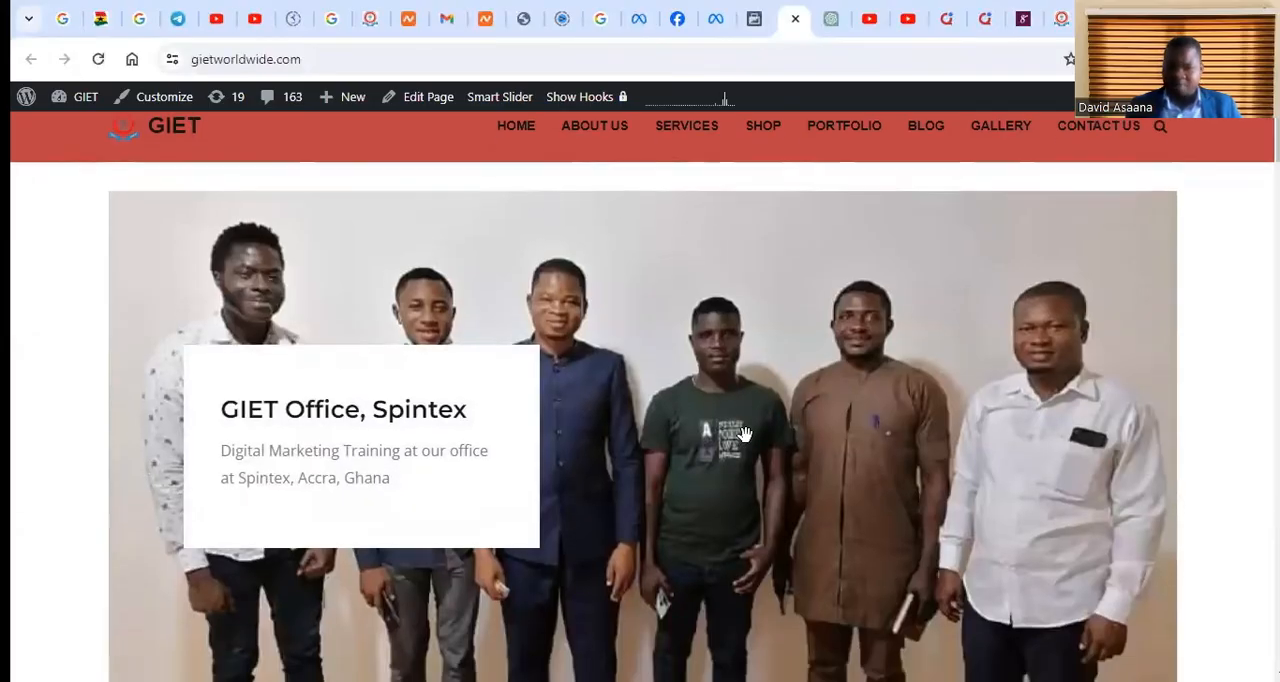
Look over the gietworldwide.com home page, try to open its Shop page, and close the site
scroll(745, 434, "down", 5)
scroll(660, 408, "up", 5)
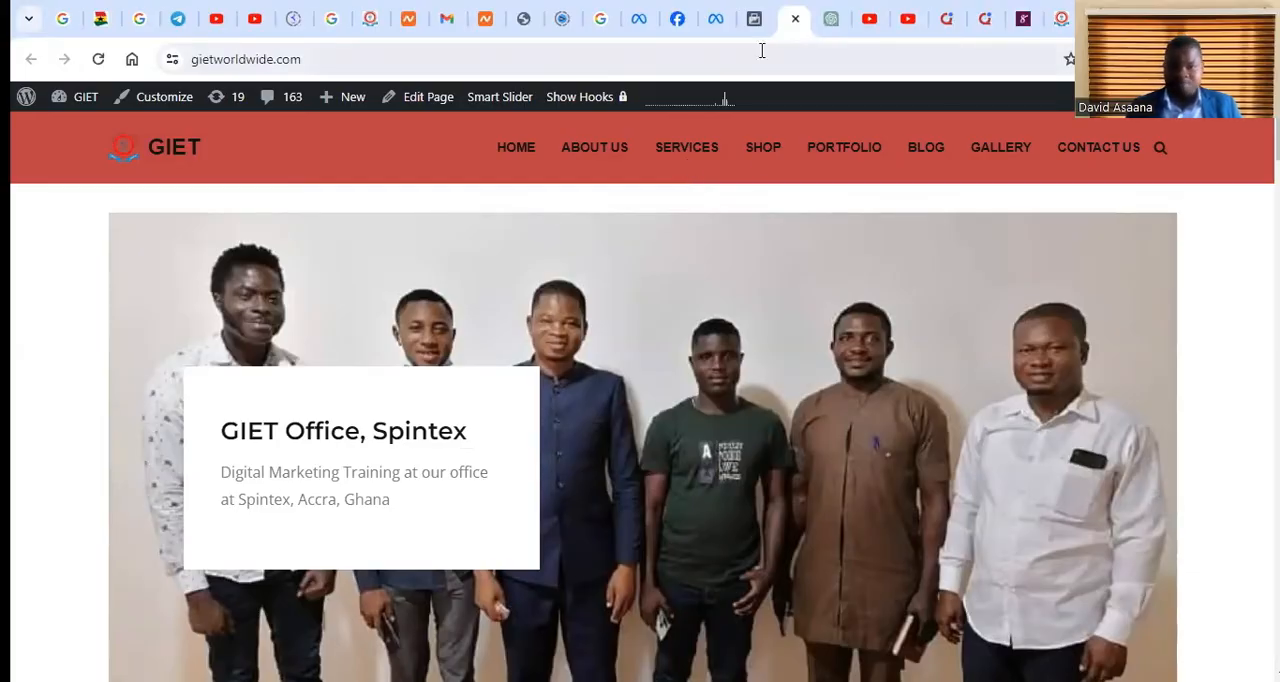
scroll(724, 226, "down", 5)
scroll(724, 232, "down", 2)
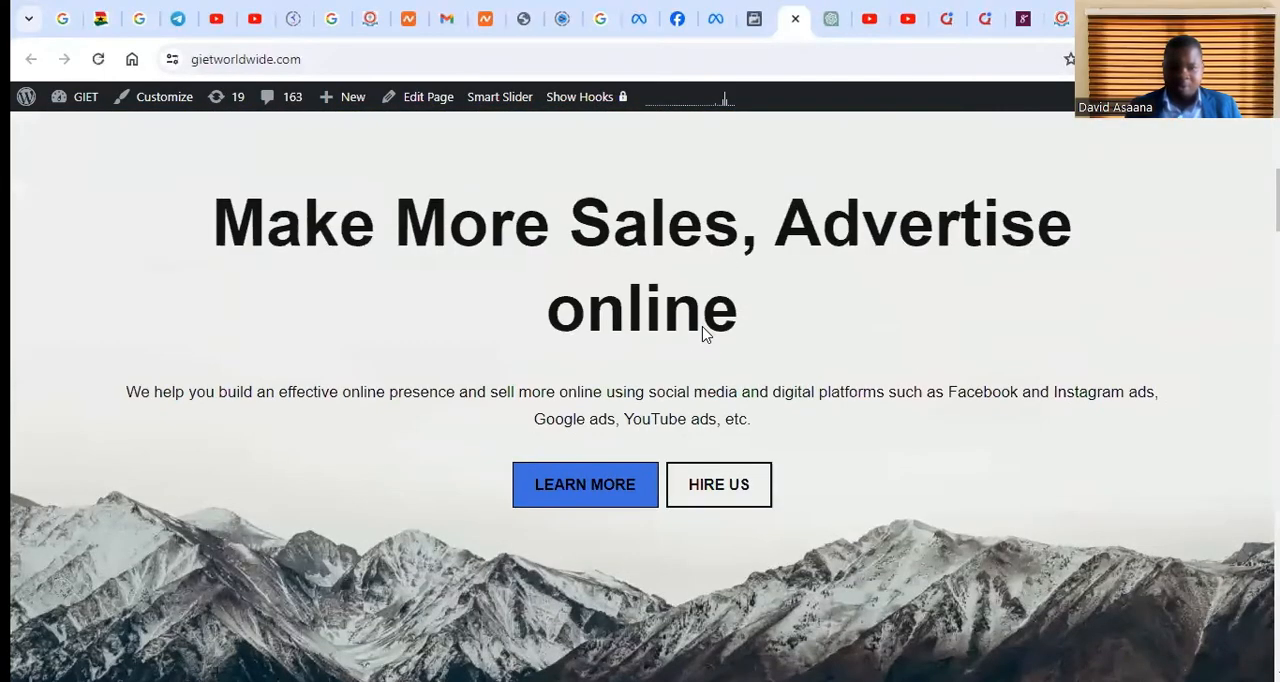
scroll(708, 314, "up", 7)
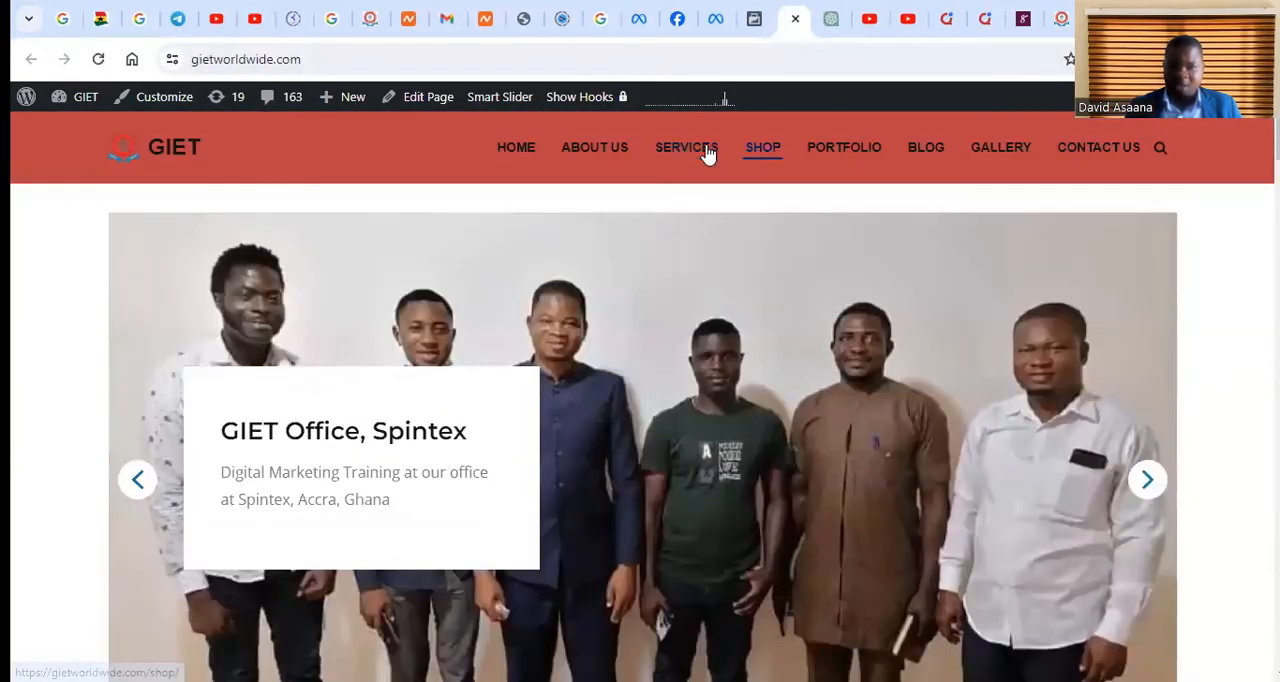
left_click(763, 148)
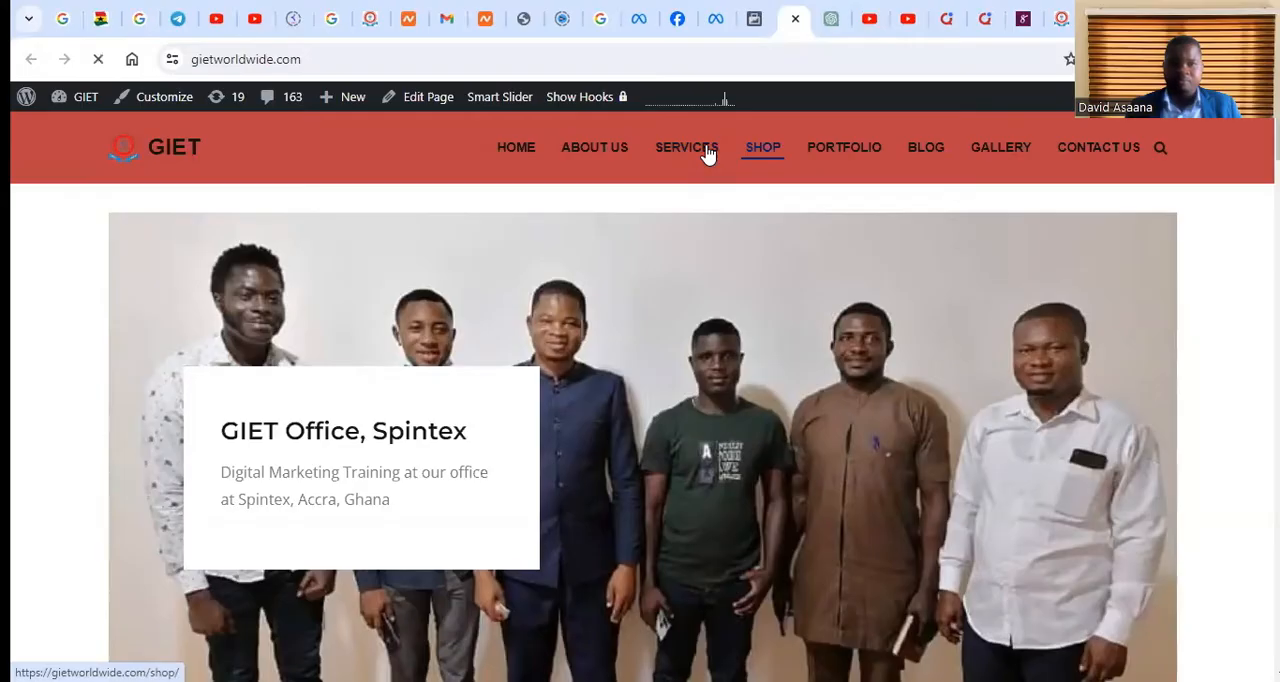
key("ctrl+w")
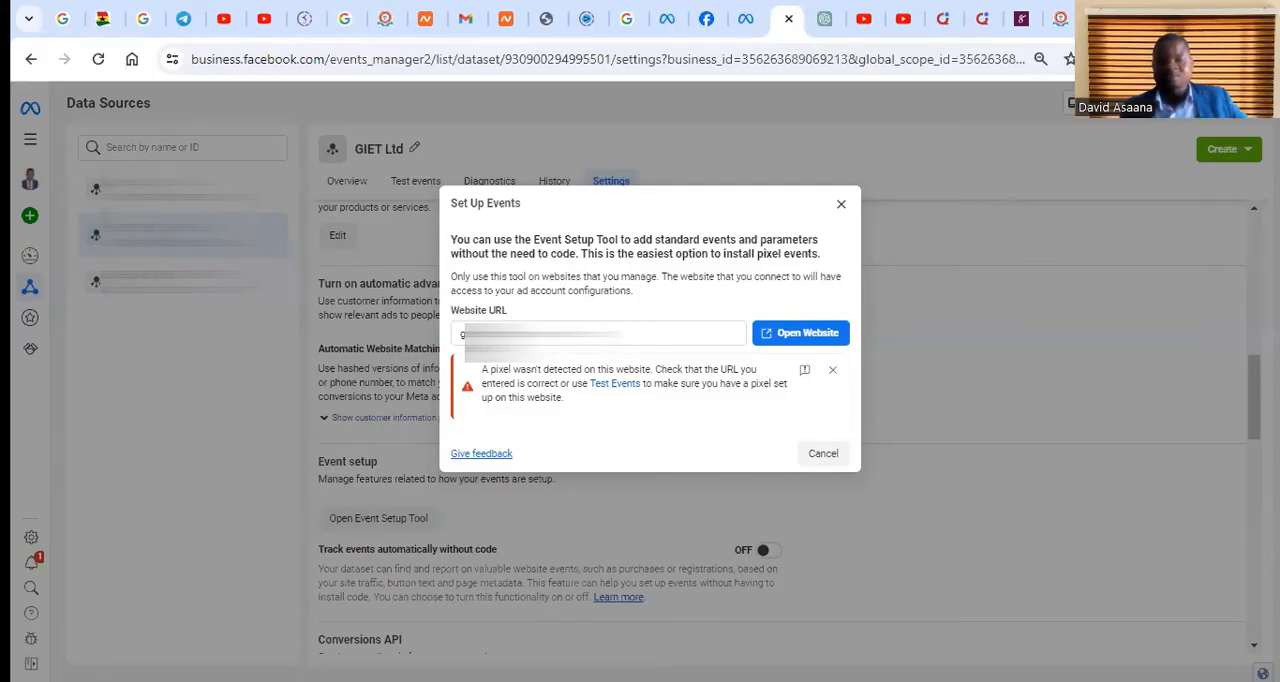
Try opening gietworldwide.com again for event setup, continuing past the insecure connection page, and return to the GIET Ltd dataset settings
left_click(806, 336)
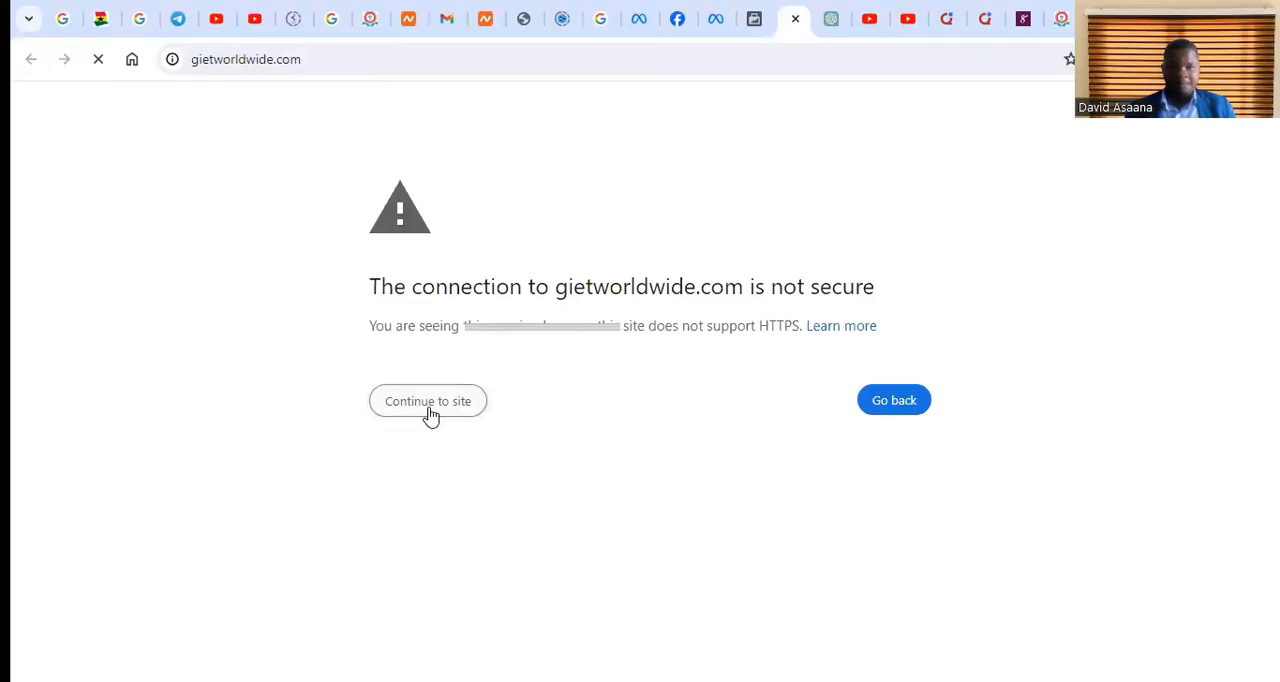
left_click(431, 410)
left_click(438, 402)
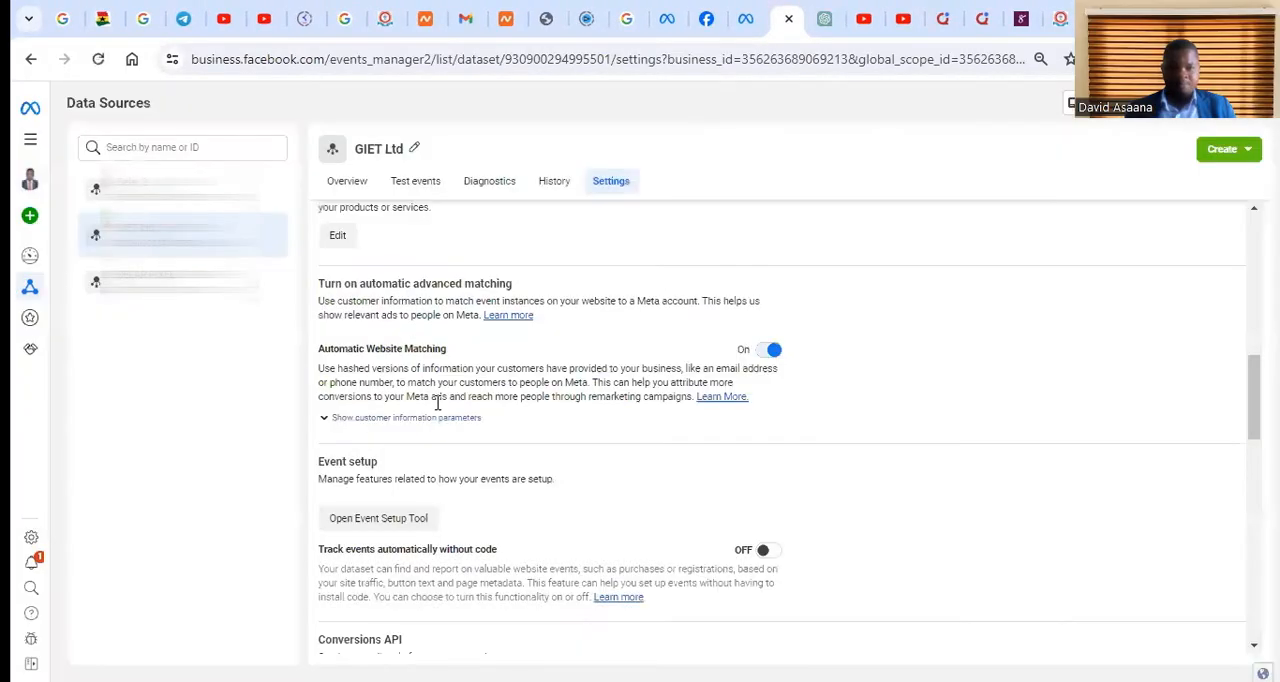
left_click(823, 14)
left_click(786, 16)
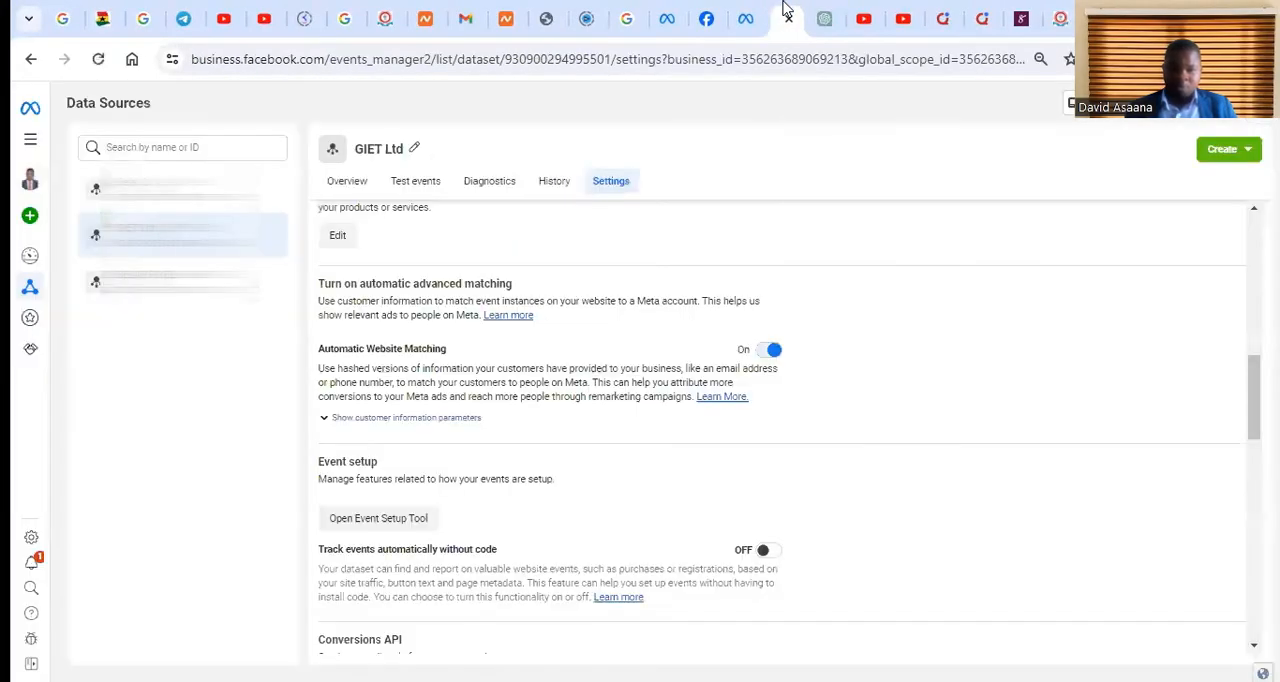
Try launching the Event Setup Tool again with the gietworldwide.com website URL, and close the Set Up Events dialog
scroll(417, 512, "down", 1)
left_click(406, 422)
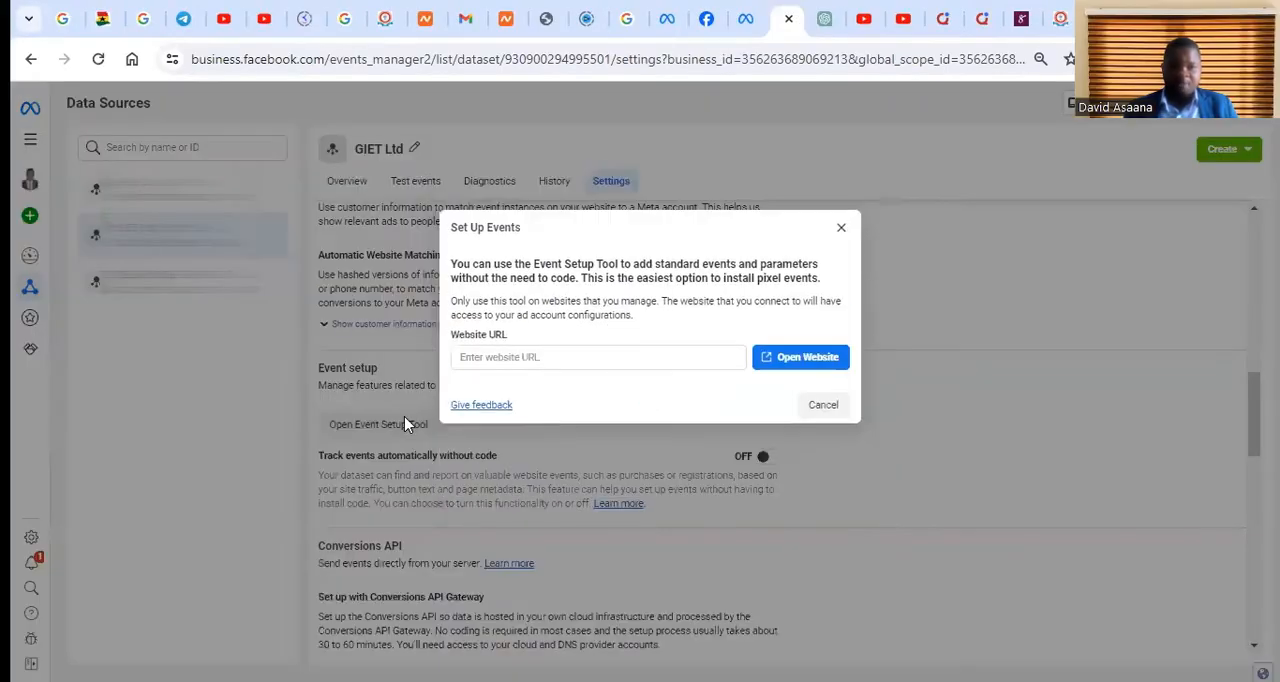
left_click(598, 350)
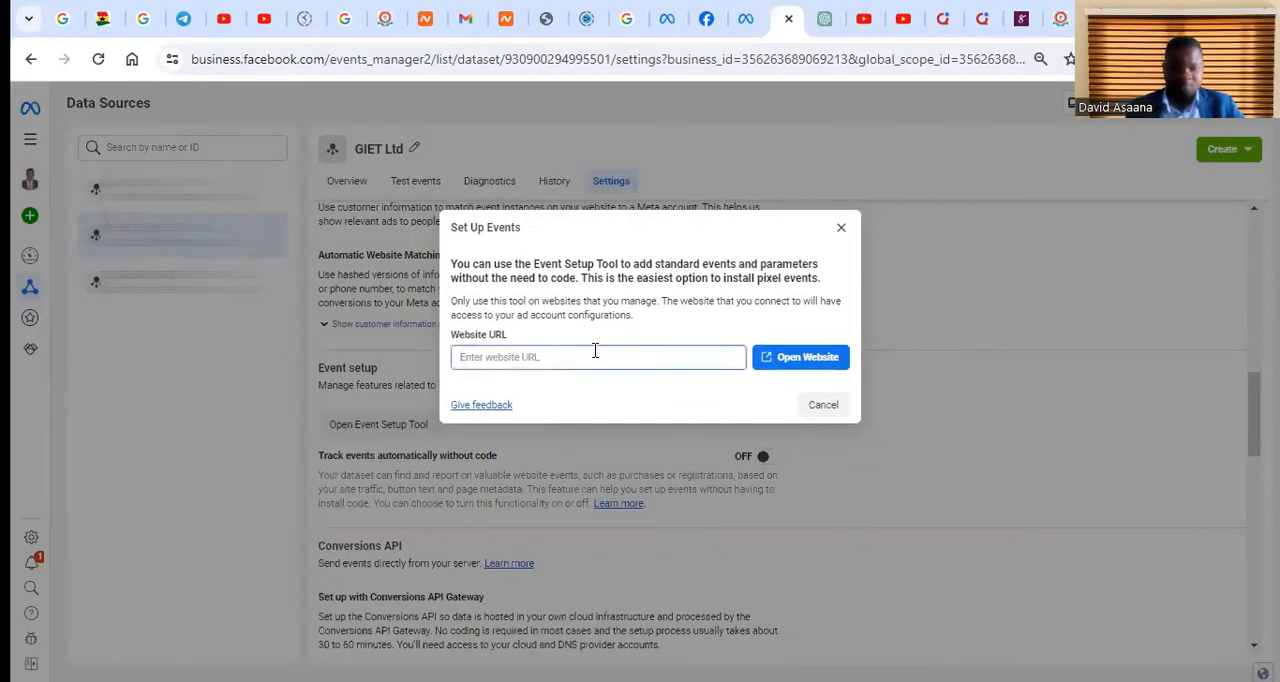
type("d")
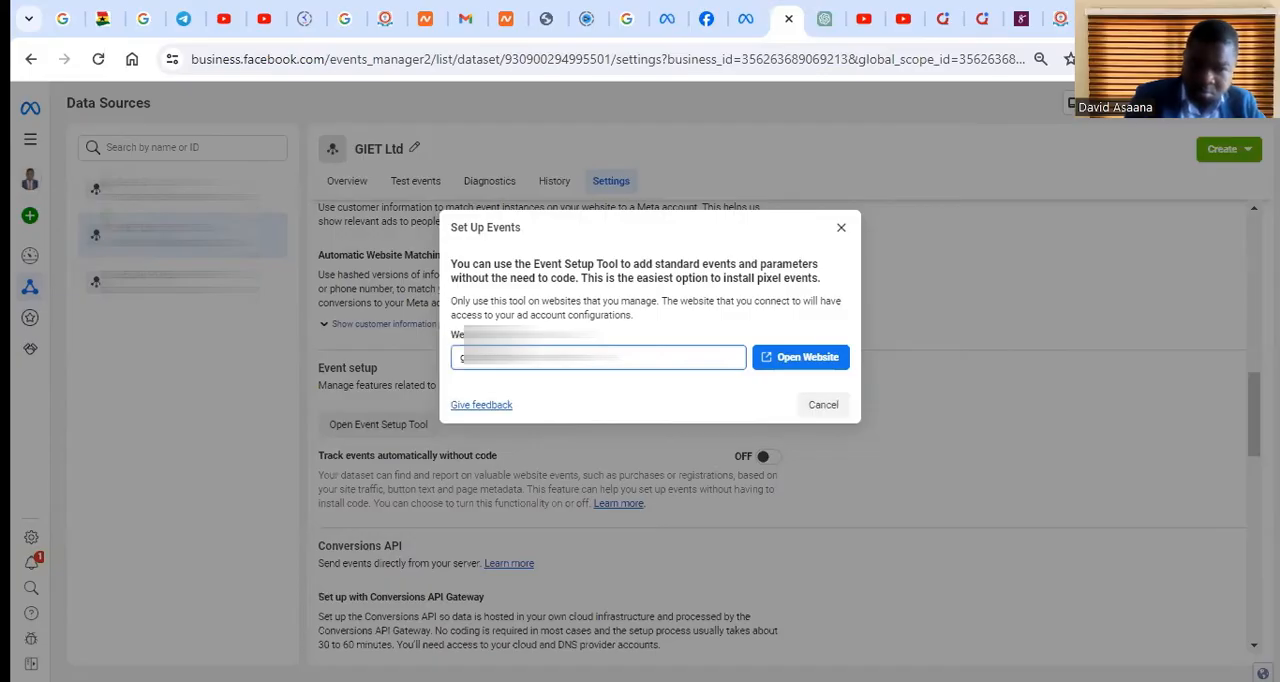
left_click(800, 358)
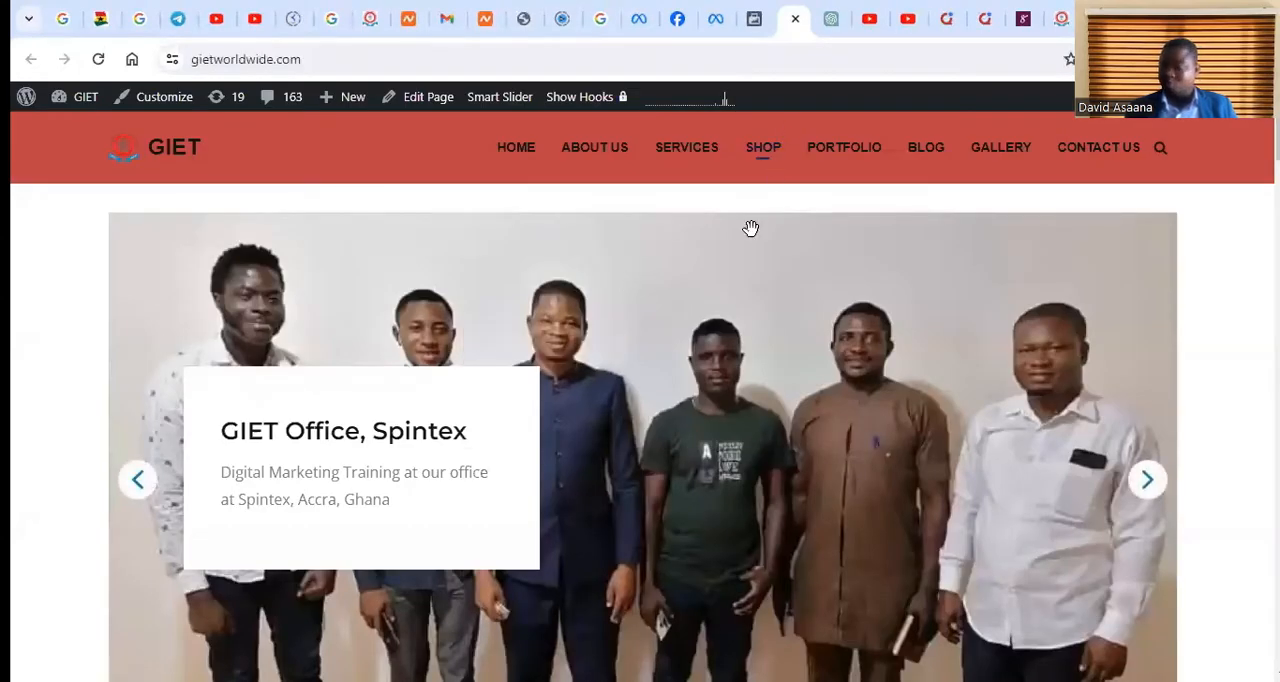
key("ctrl+w")
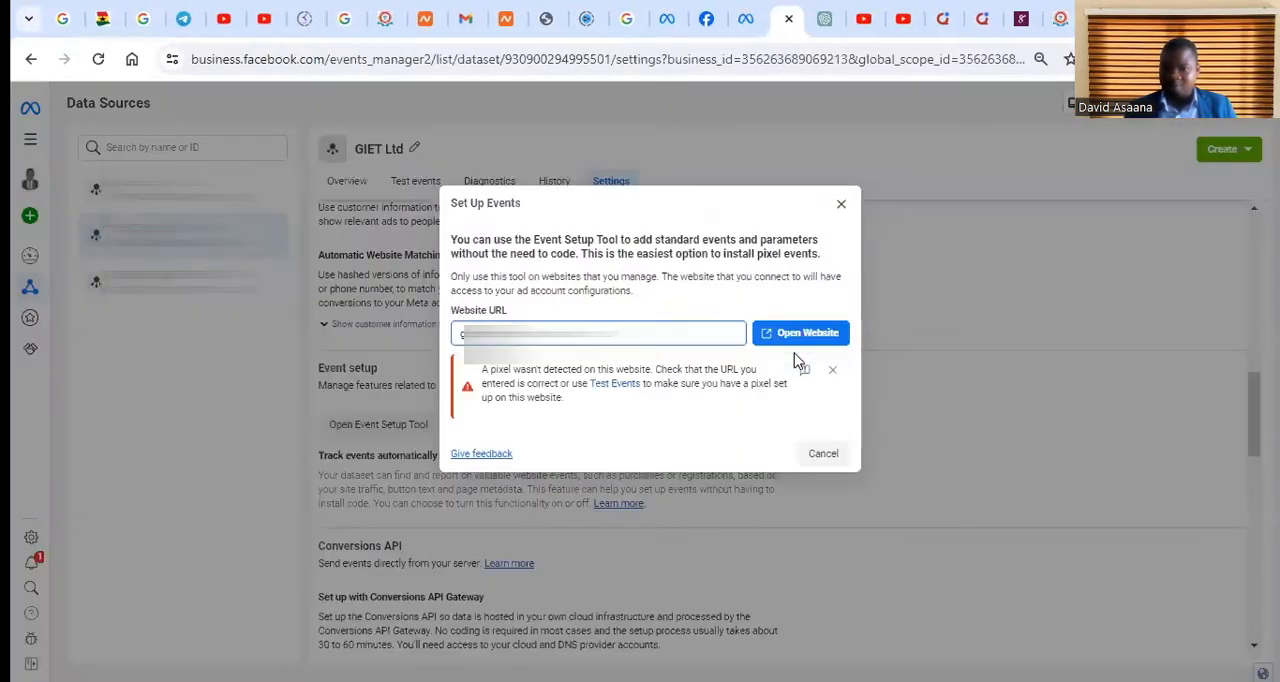
left_click(841, 205)
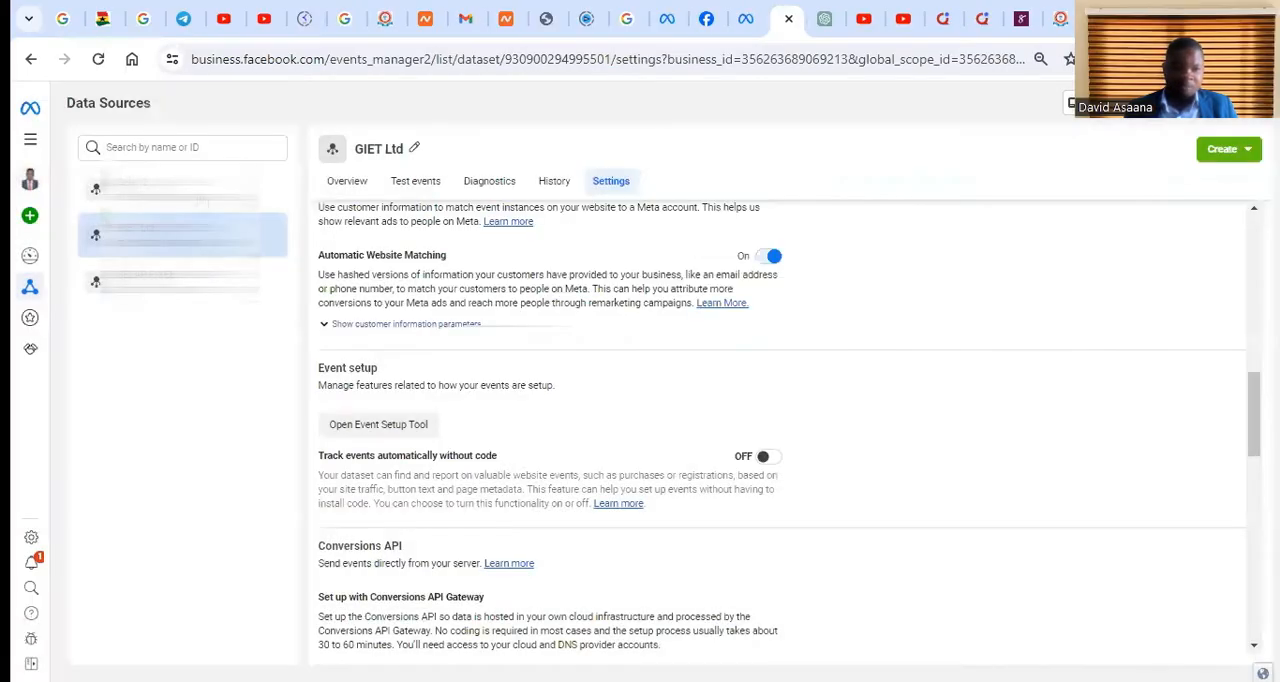
Switch to the Selar 2 dataset and open the Event Setup Tool from its settings
left_click(190, 188)
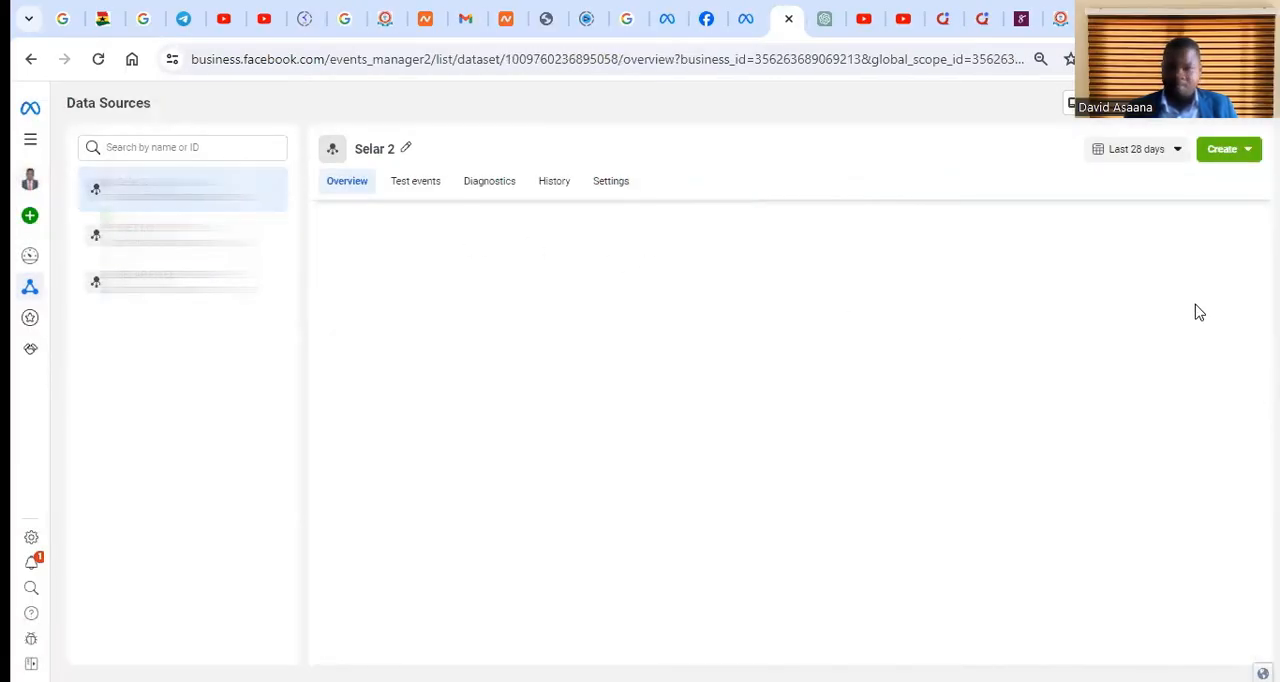
left_click(624, 182)
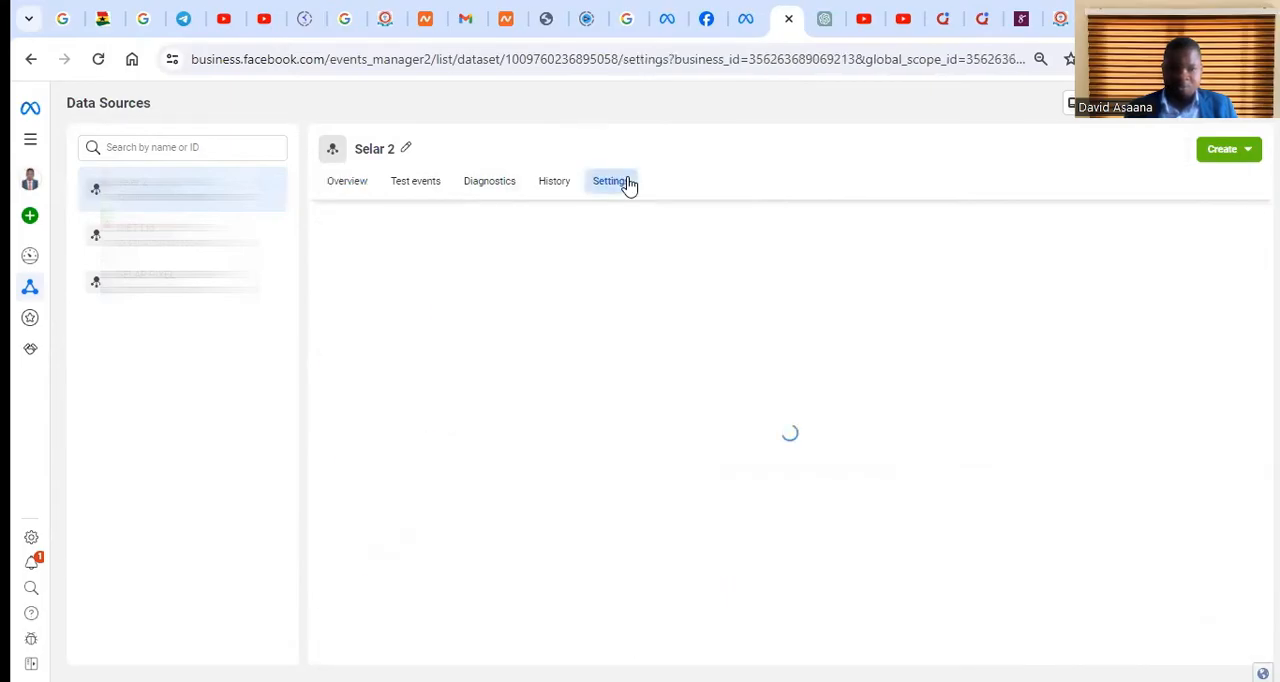
scroll(805, 345, "down", 10)
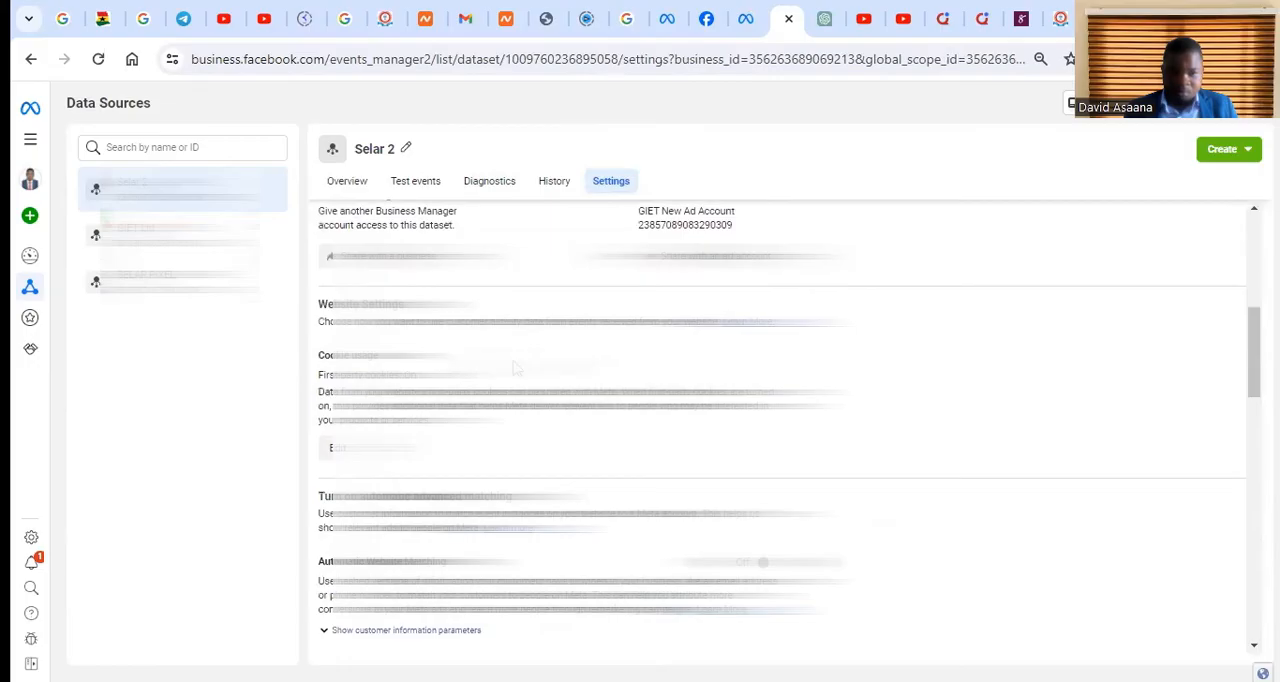
scroll(548, 357, "down", 3)
scroll(476, 404, "down", 4)
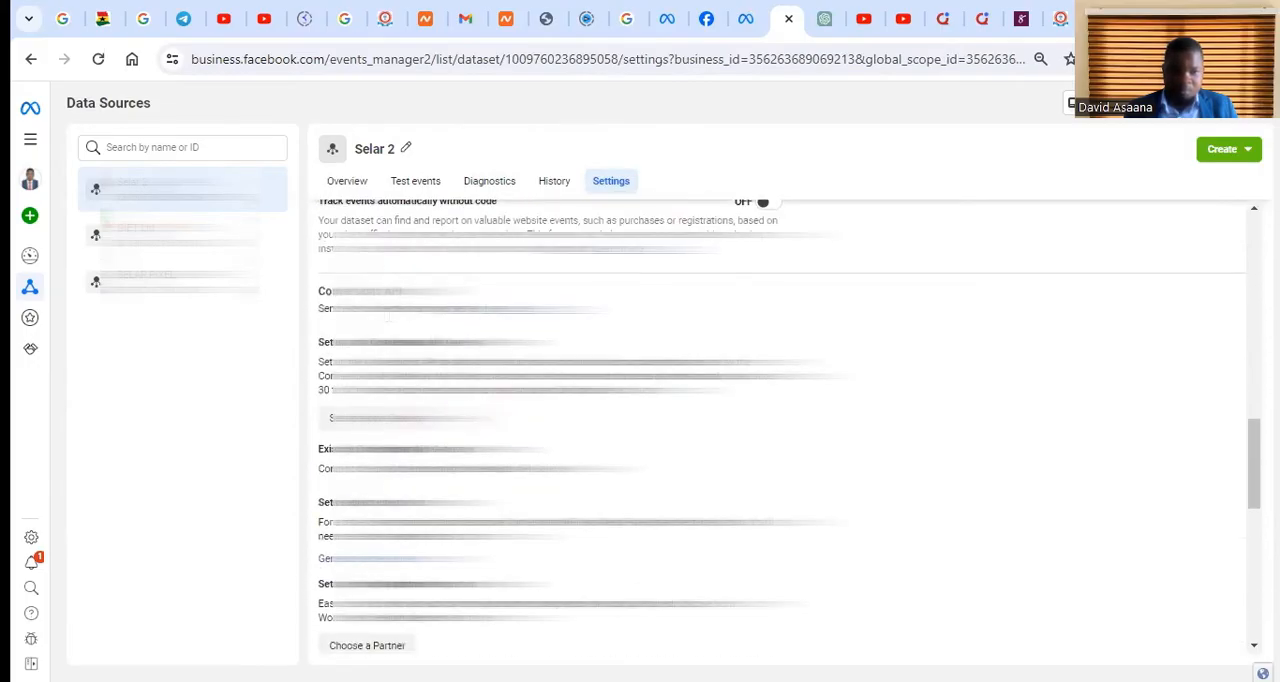
scroll(391, 410, "up", 2)
left_click(390, 360)
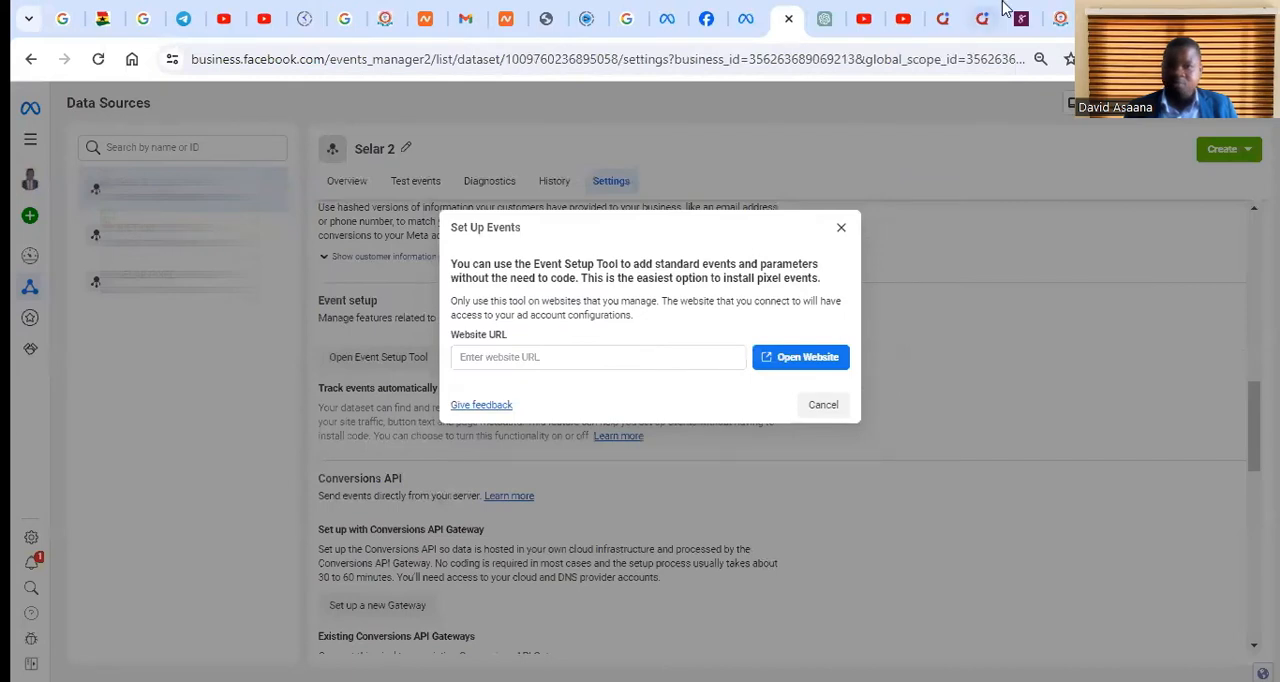
Switch to the Selar products page, open the seller's store link, and copy the store page's URL
left_click(1024, 14)
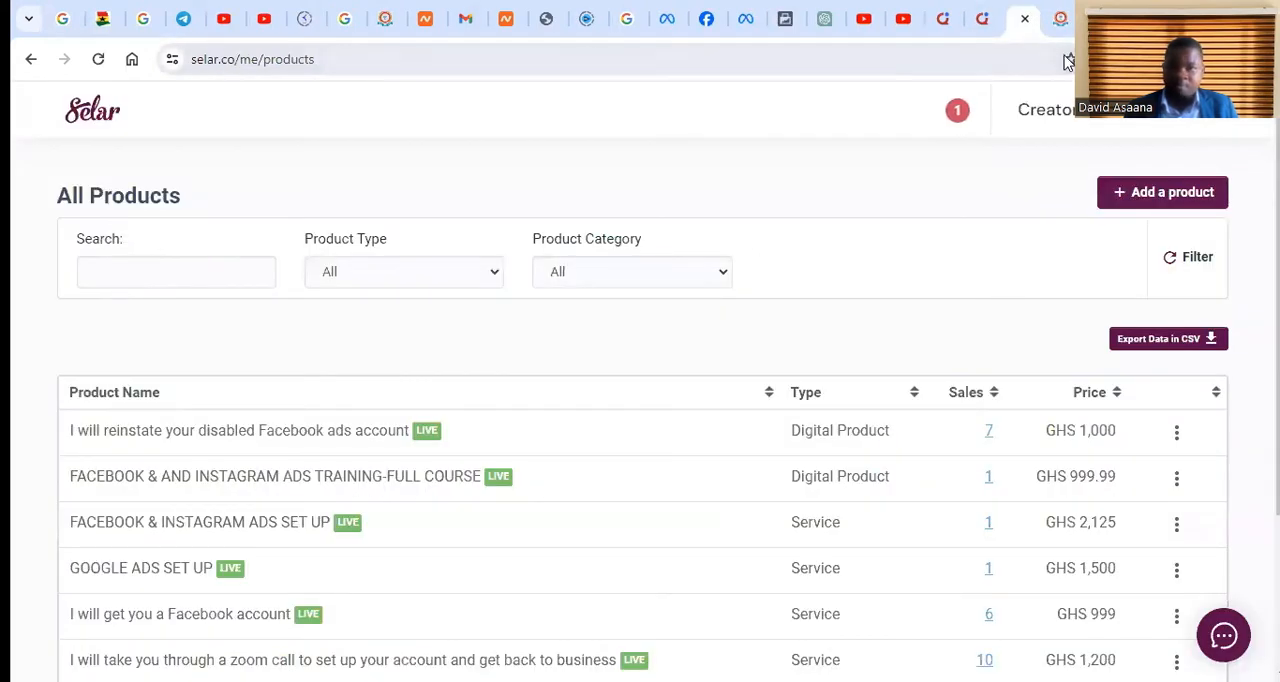
left_click(1196, 108)
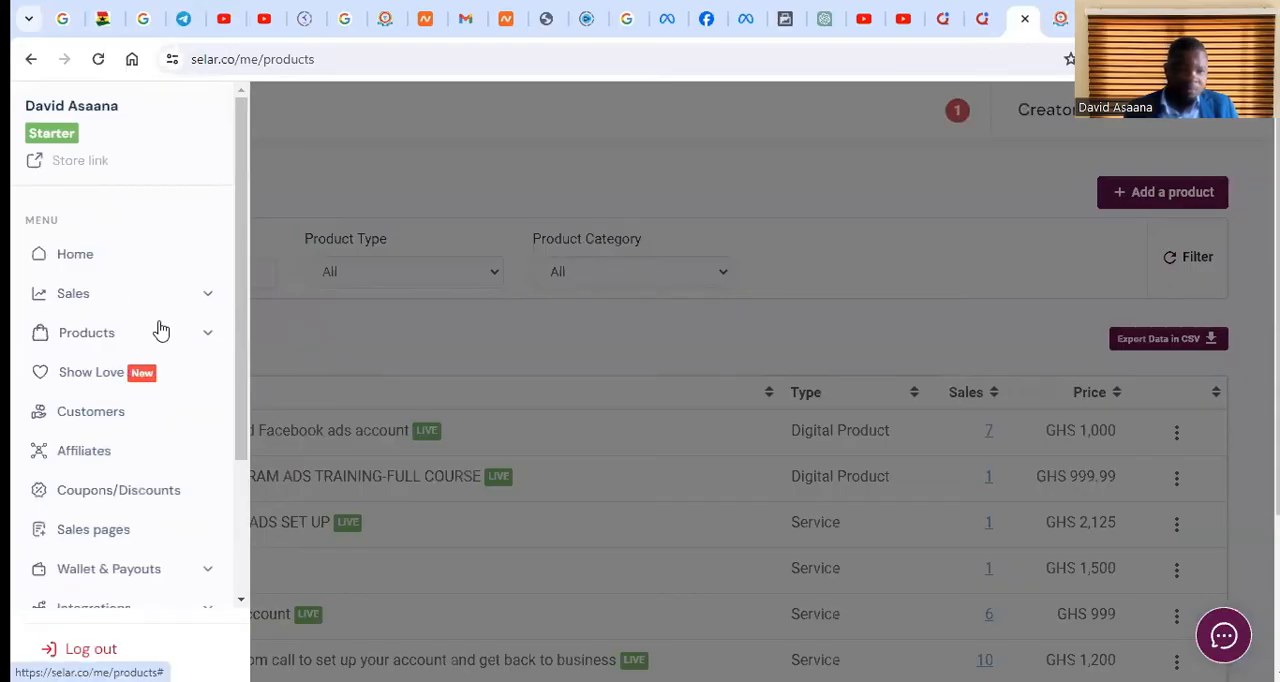
scroll(125, 305, "down", 1)
scroll(143, 123, "up", 1)
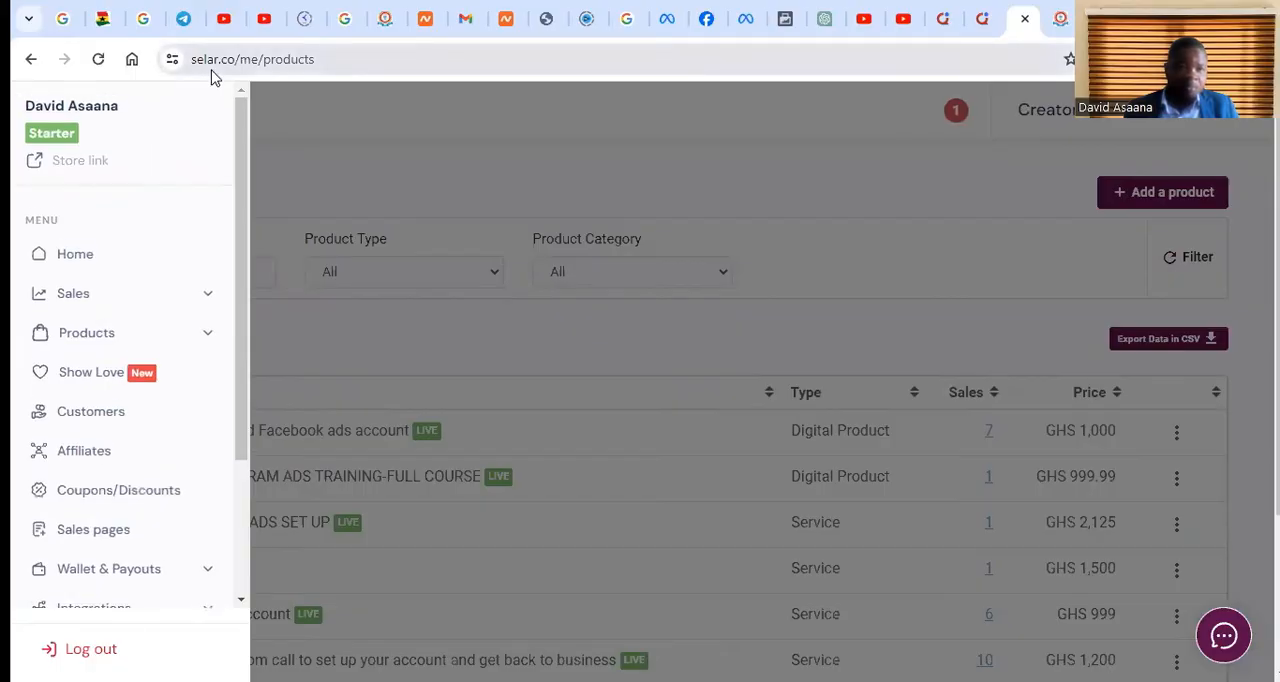
left_click(88, 161)
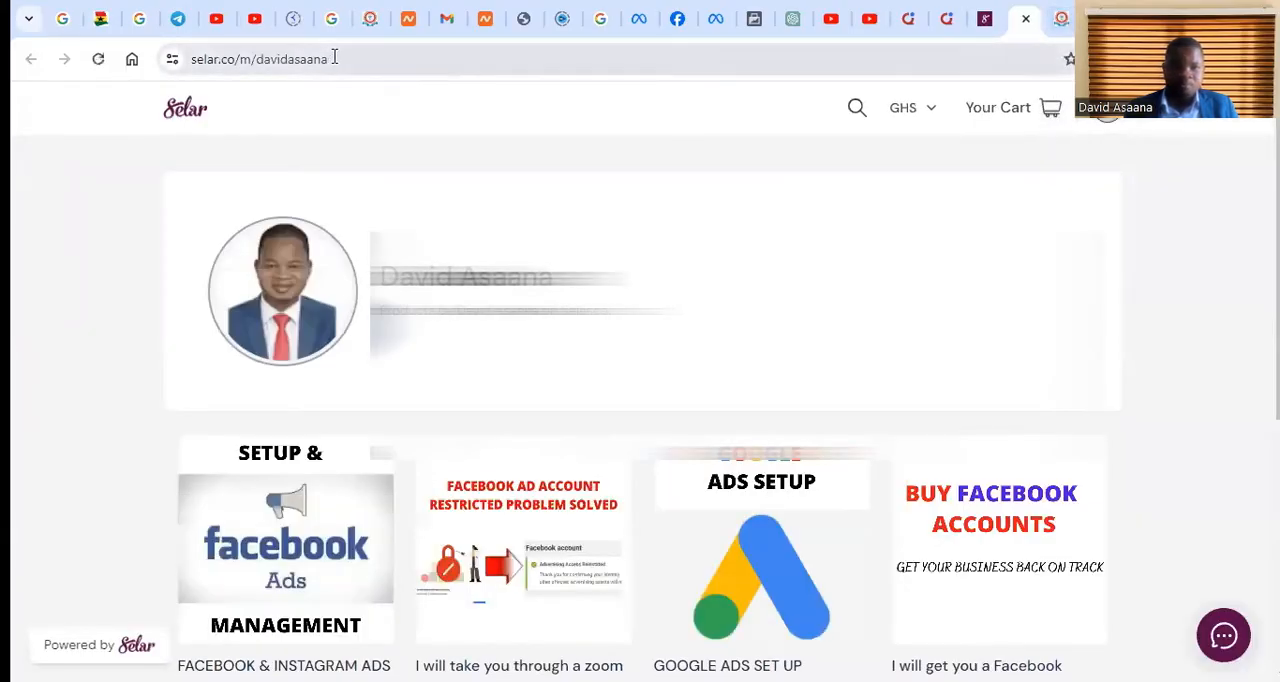
left_click(334, 57)
right_click(250, 62)
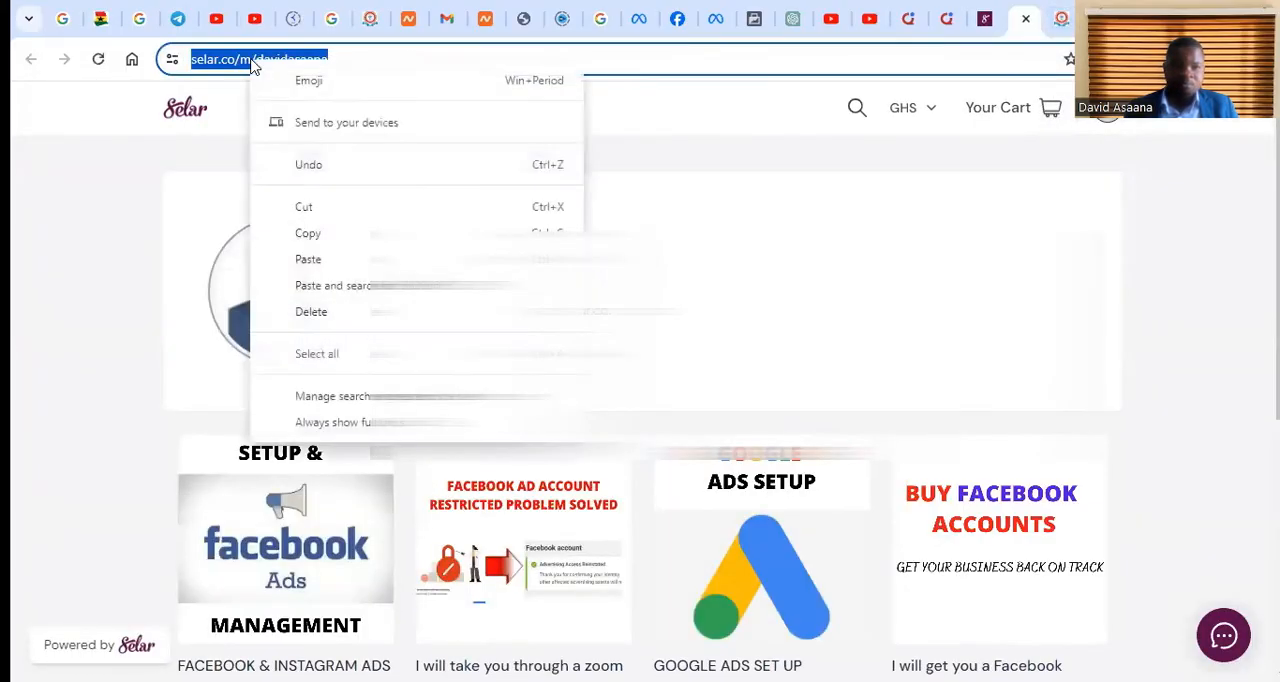
left_click(343, 240)
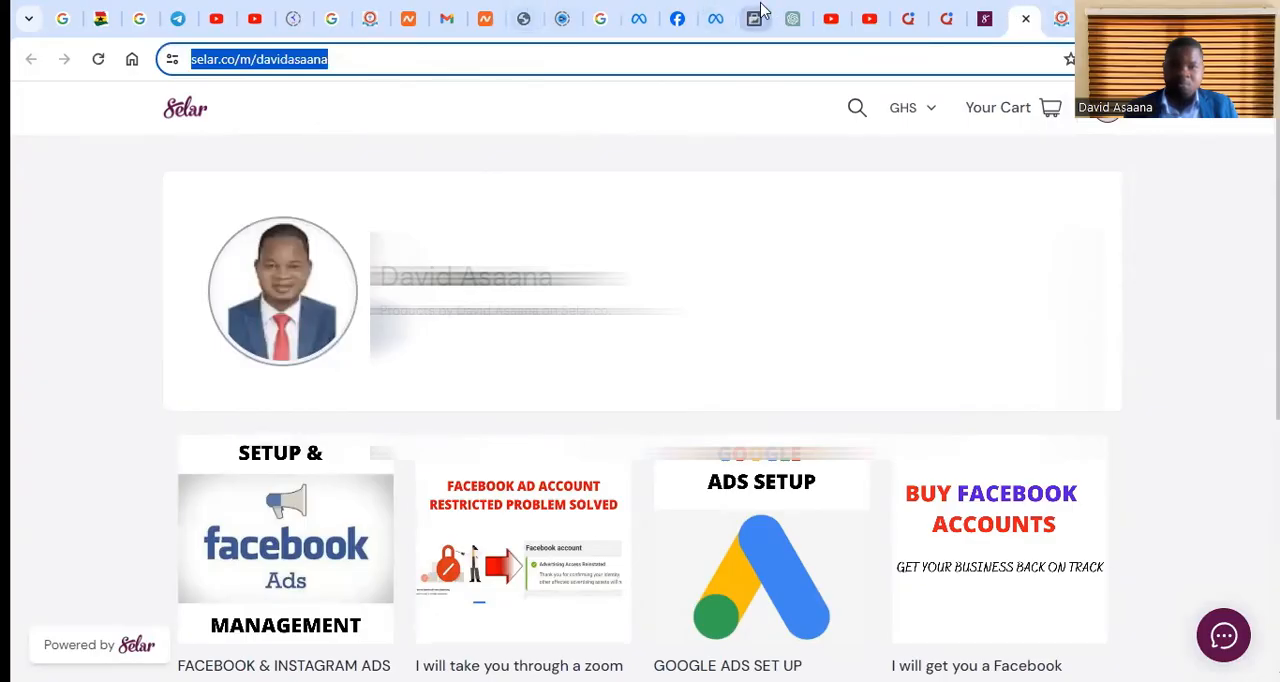
Paste the copied Selar store URL as the Selar 2 event setup website and open the website
left_click(755, 20)
left_click(517, 360)
right_click(520, 364)
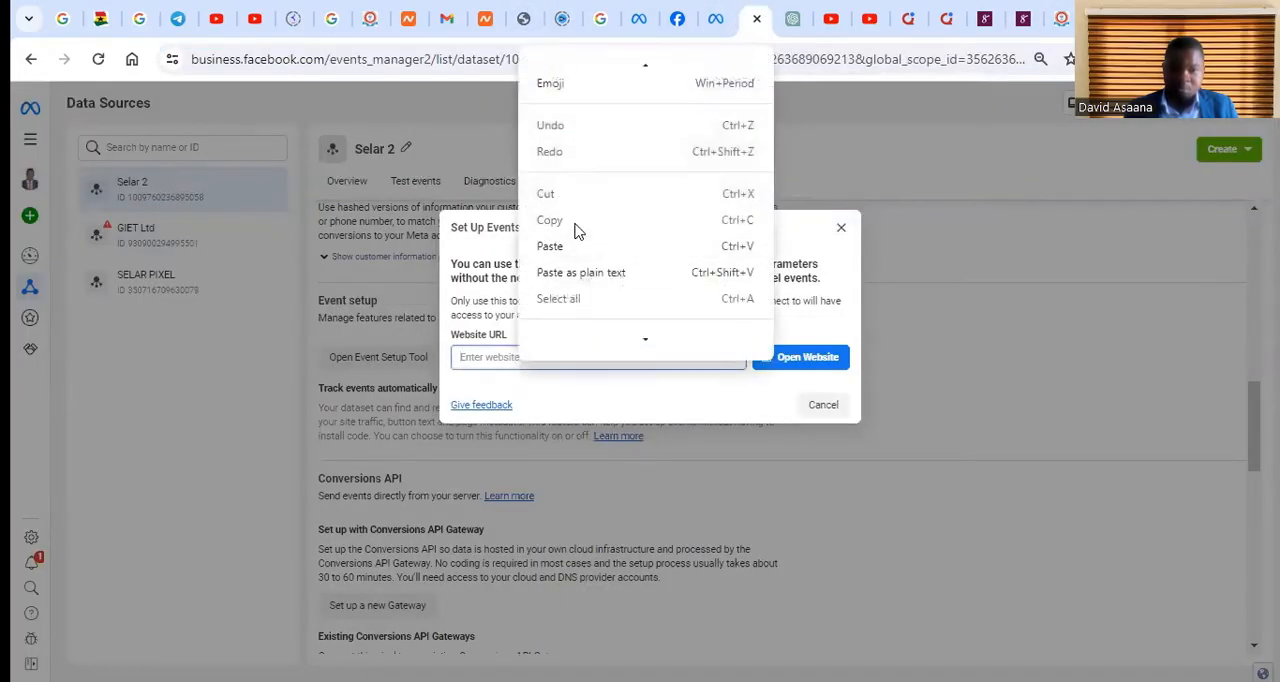
left_click(550, 246)
left_click(826, 362)
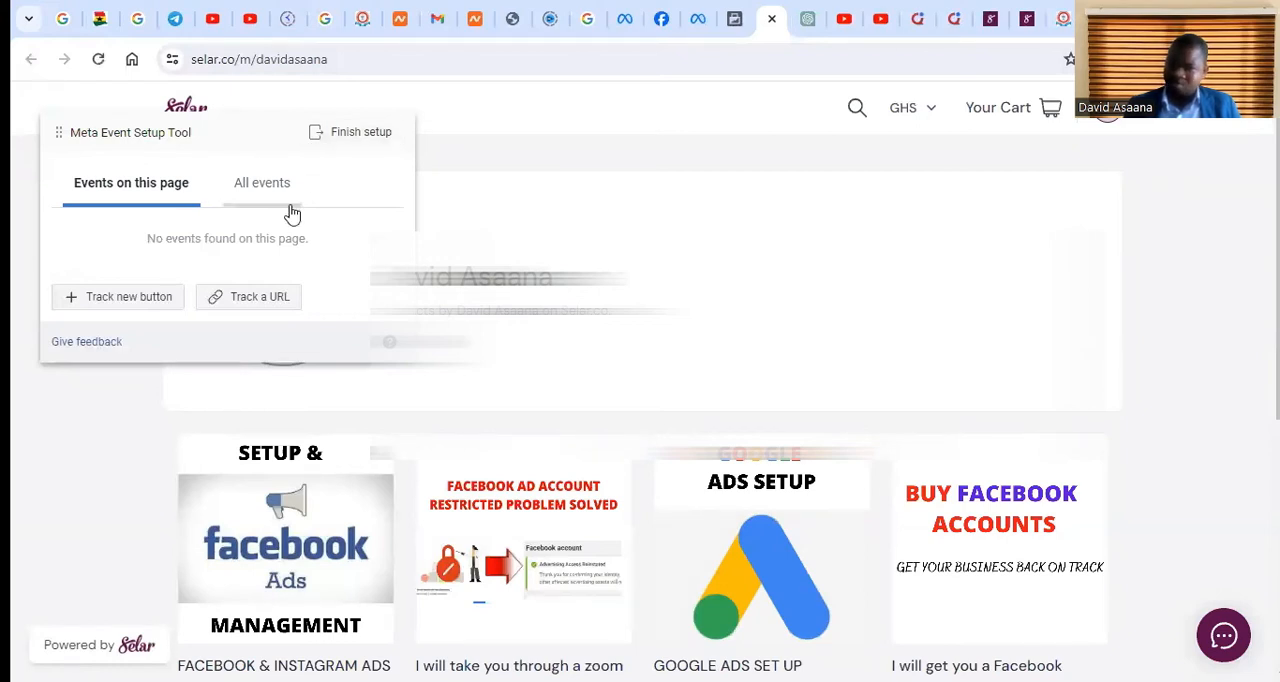
Open the data sources in Events Manager from Ads Manager and examine the Selar 2 dataset's event activity and event list
left_click(735, 12)
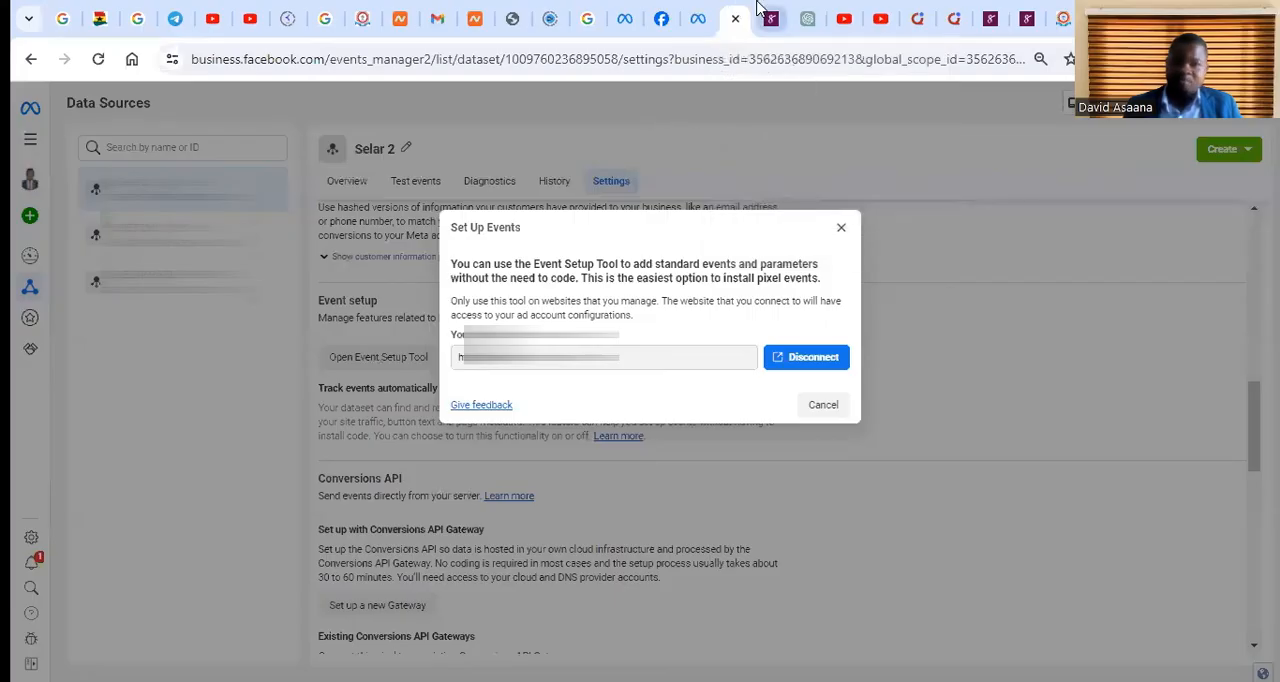
left_click(699, 12)
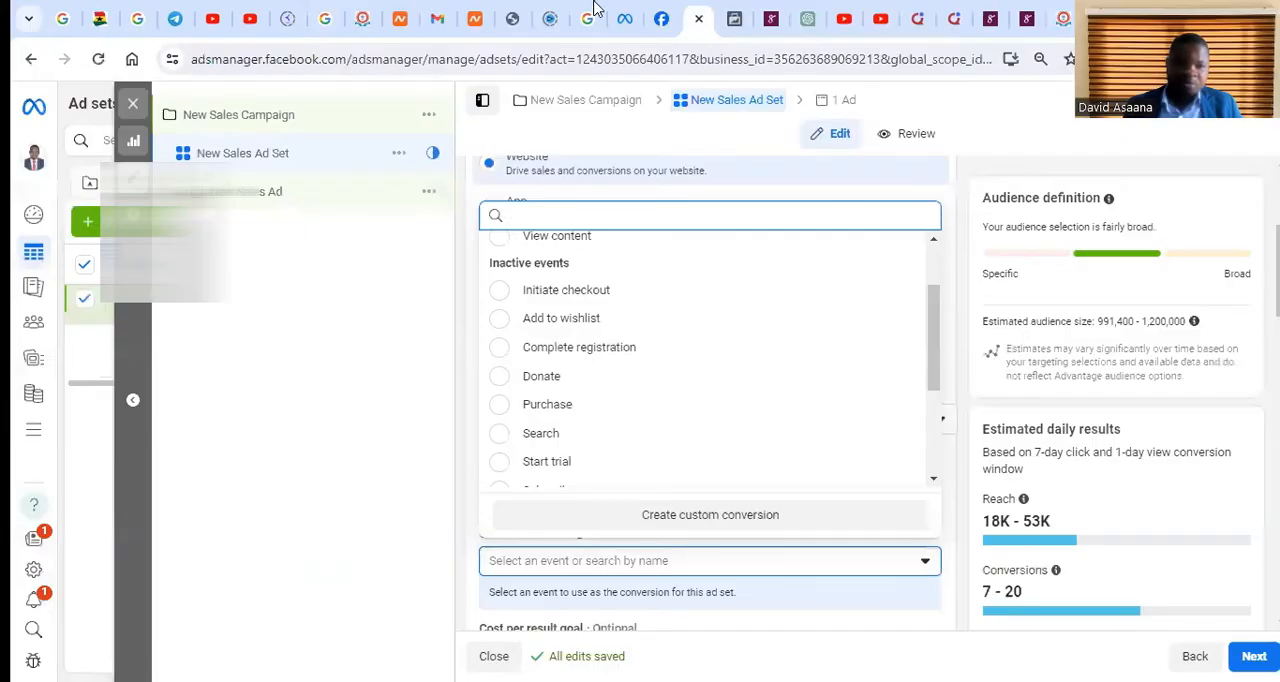
left_click(625, 14)
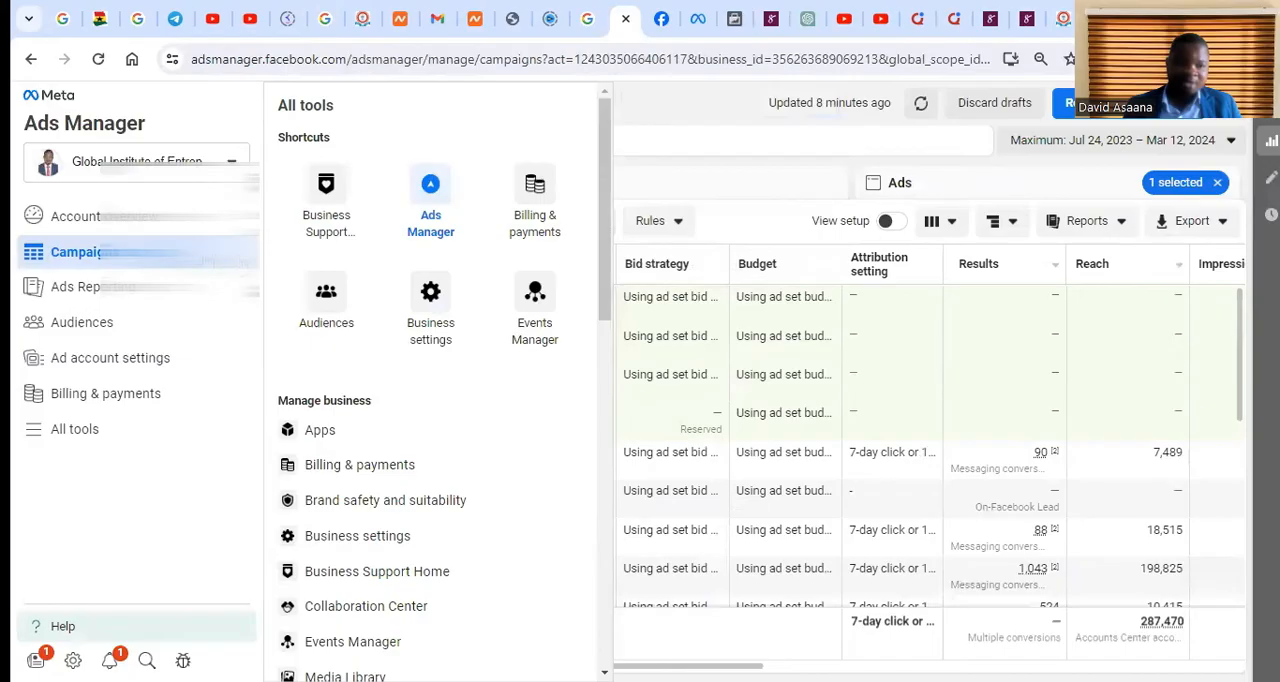
left_click(534, 320)
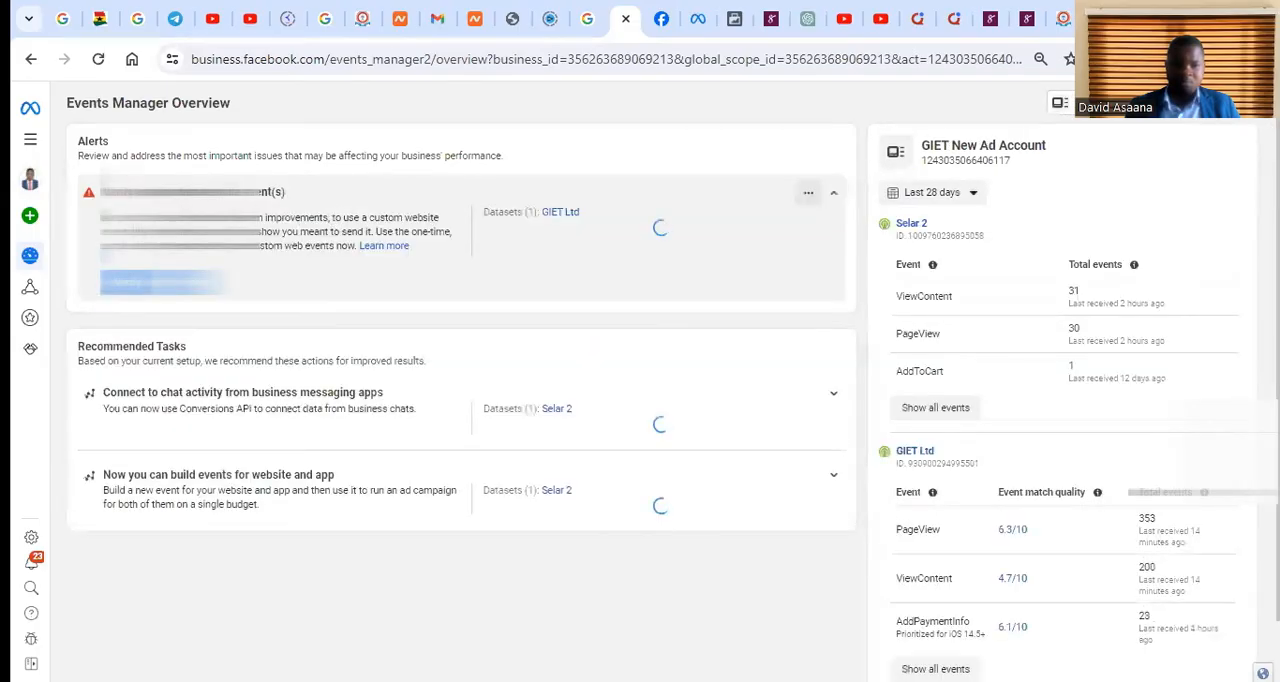
mouse_move(28, 250)
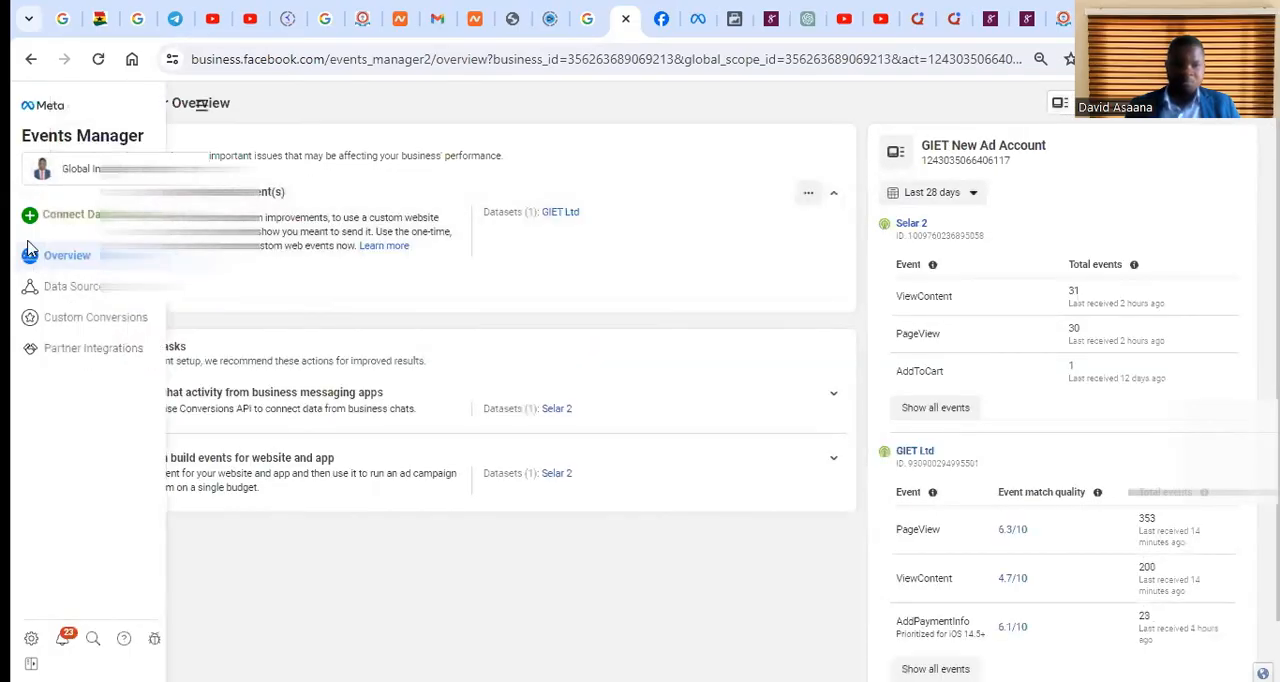
left_click(101, 287)
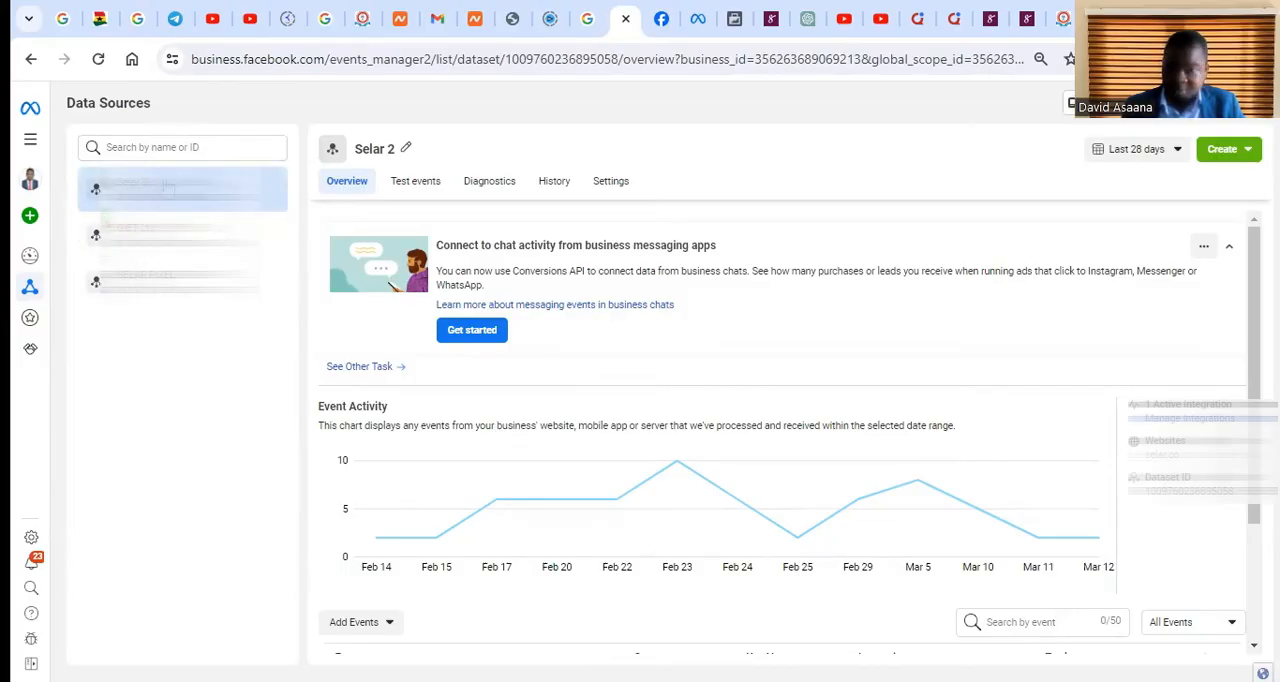
scroll(637, 417, "down", 2)
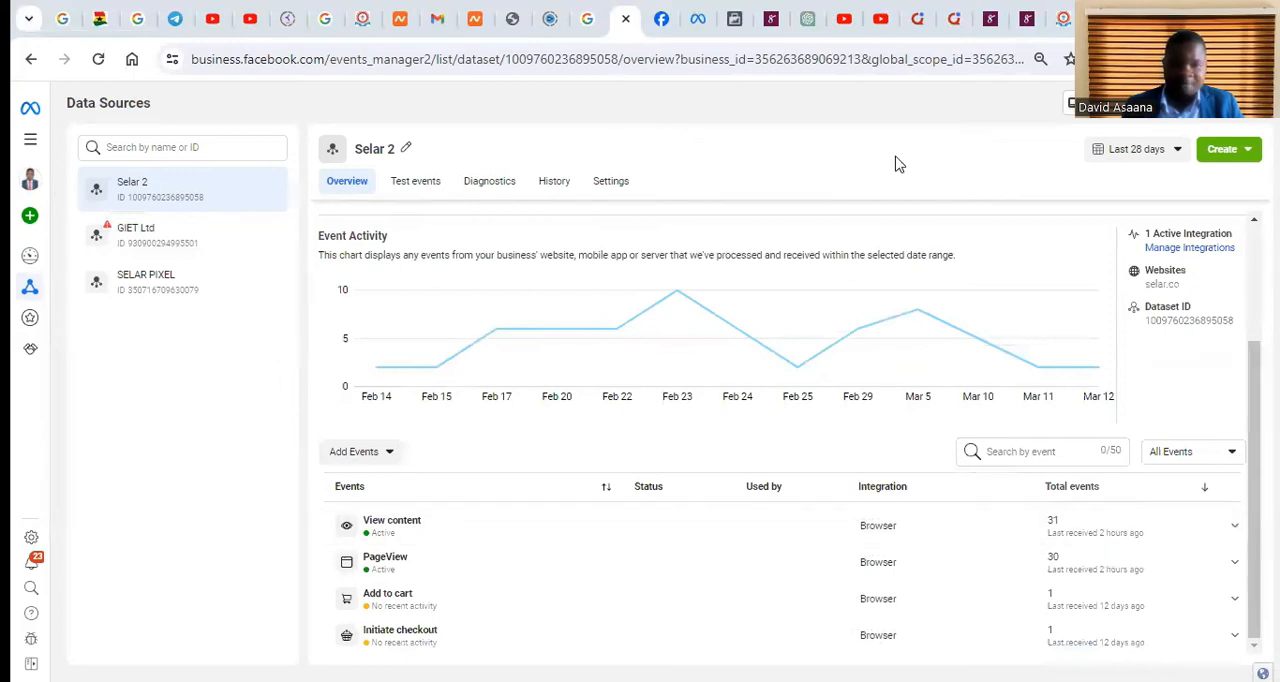
Switch to the Selar products page and open the product "I will take you through a zoom call to set up your account and get back to business" for editing
left_click(1029, 14)
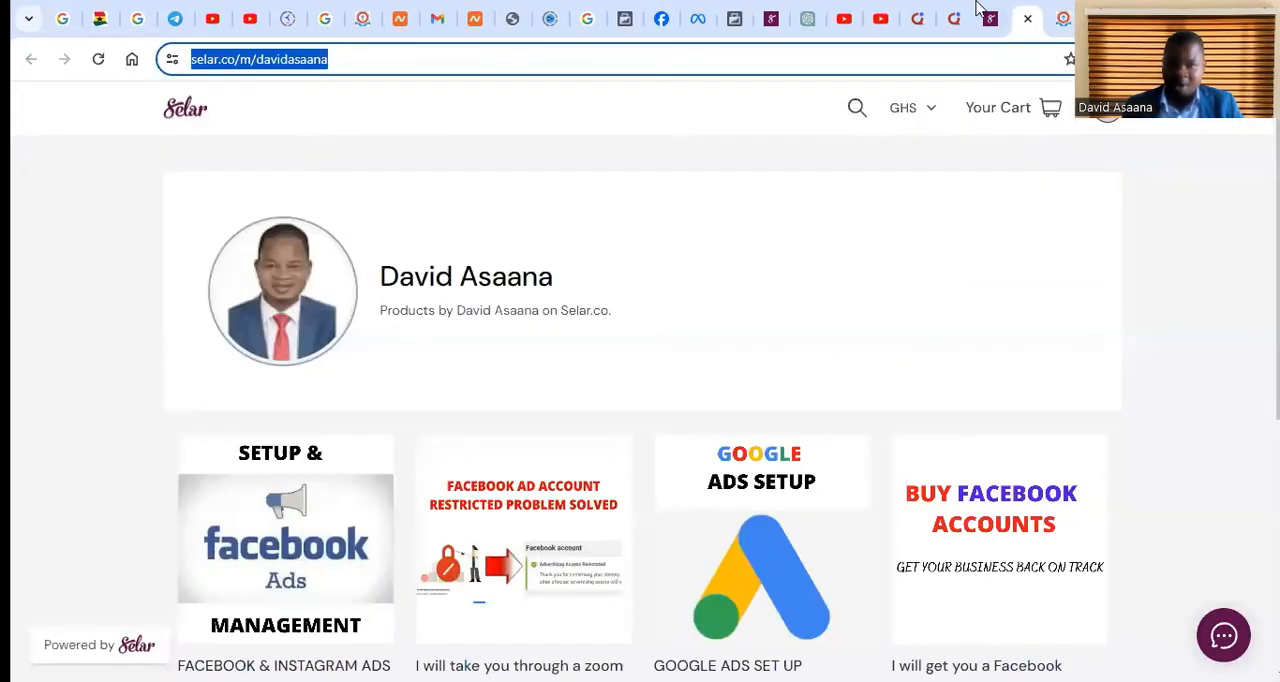
left_click(988, 16)
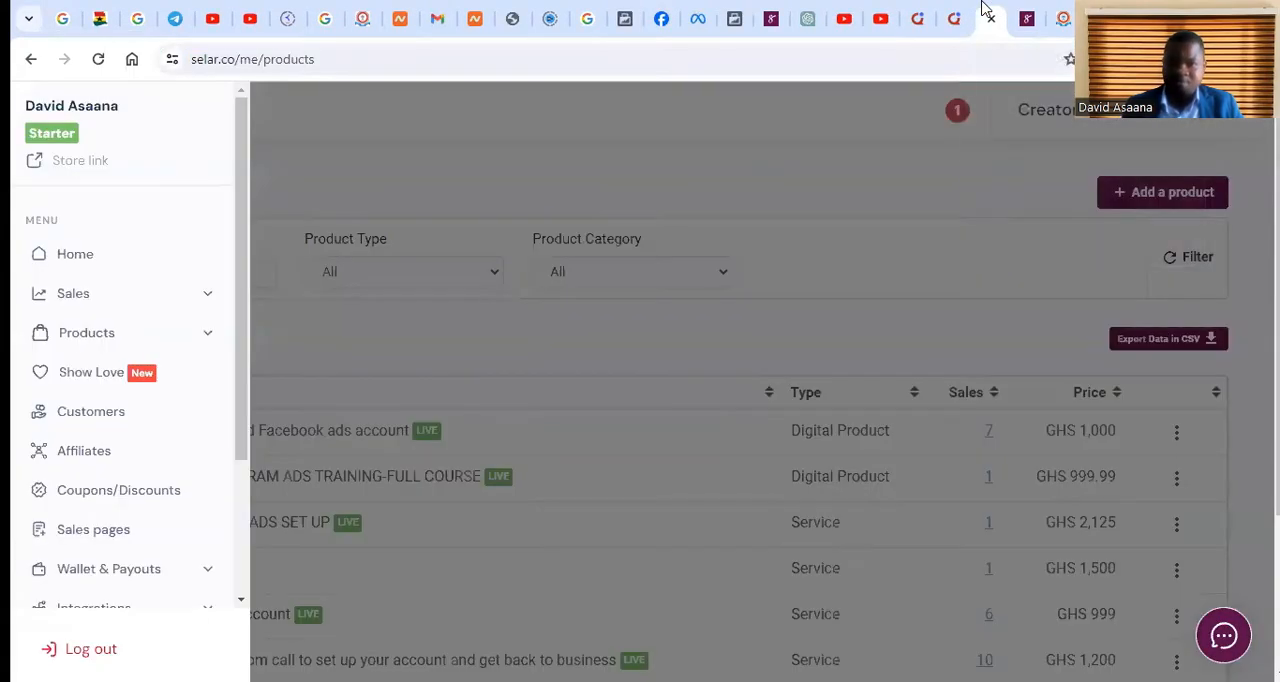
left_click(476, 140)
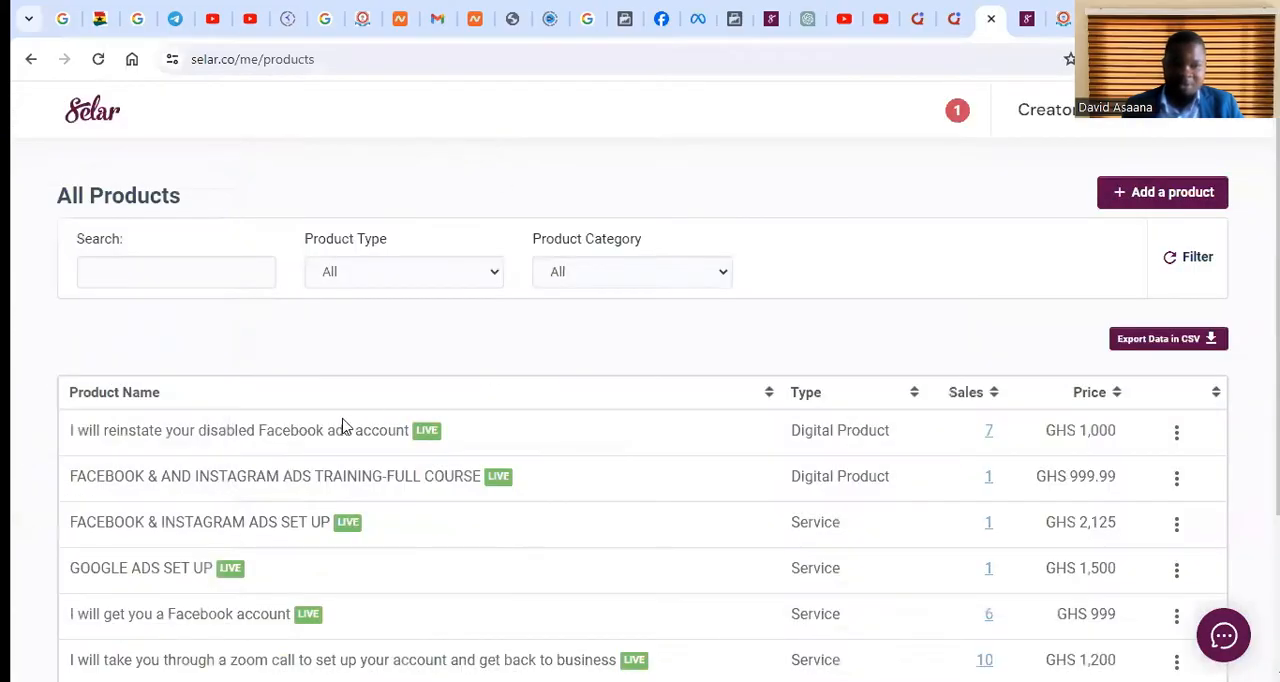
scroll(350, 425, "down", 2)
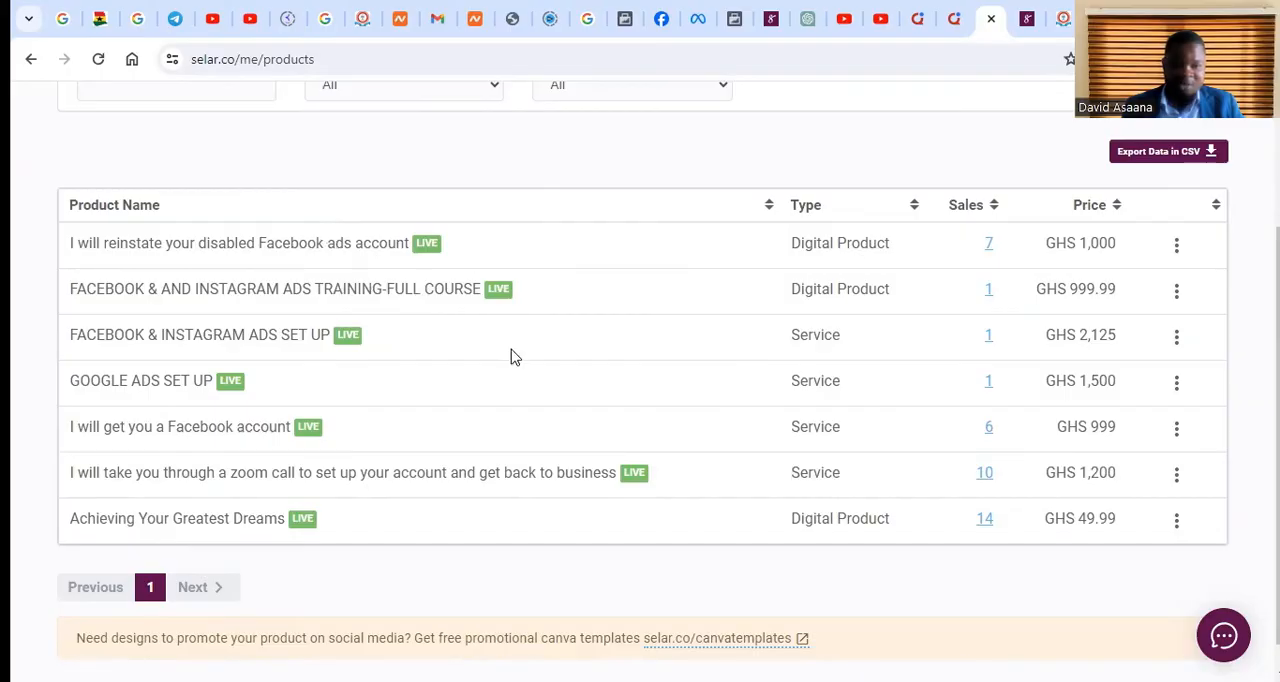
scroll(490, 409, "down", 1)
scroll(380, 294, "up", 3)
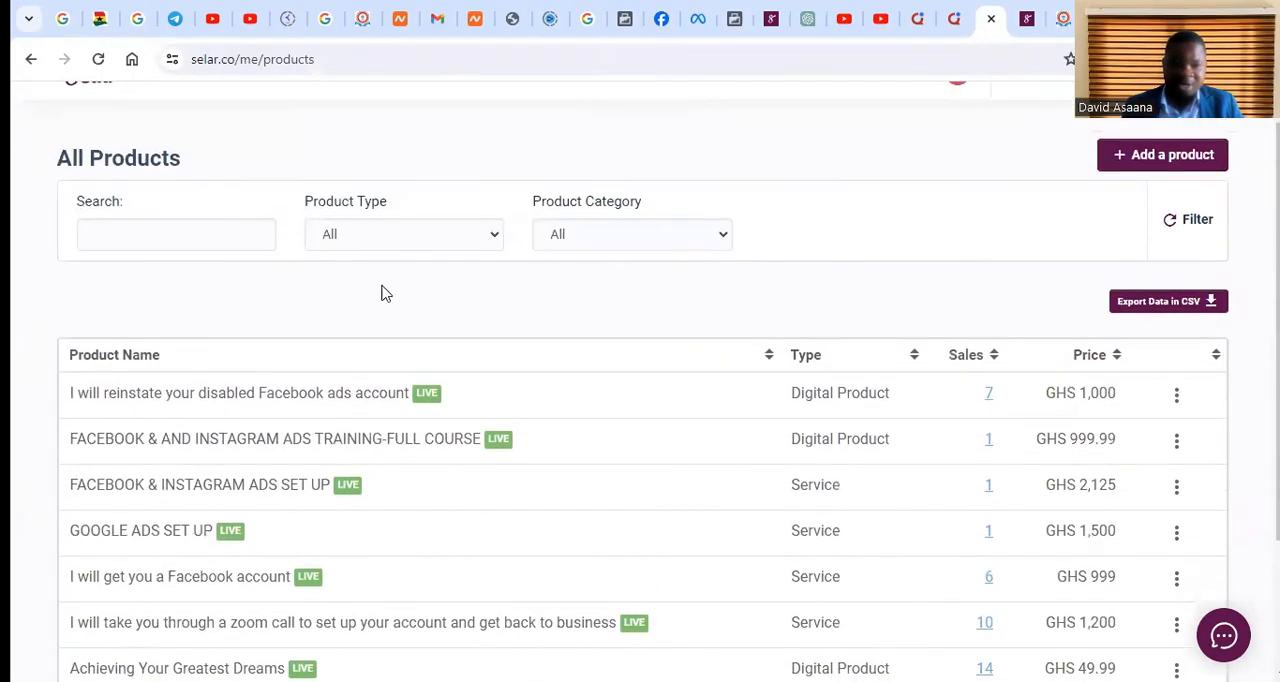
scroll(380, 289, "down", 1)
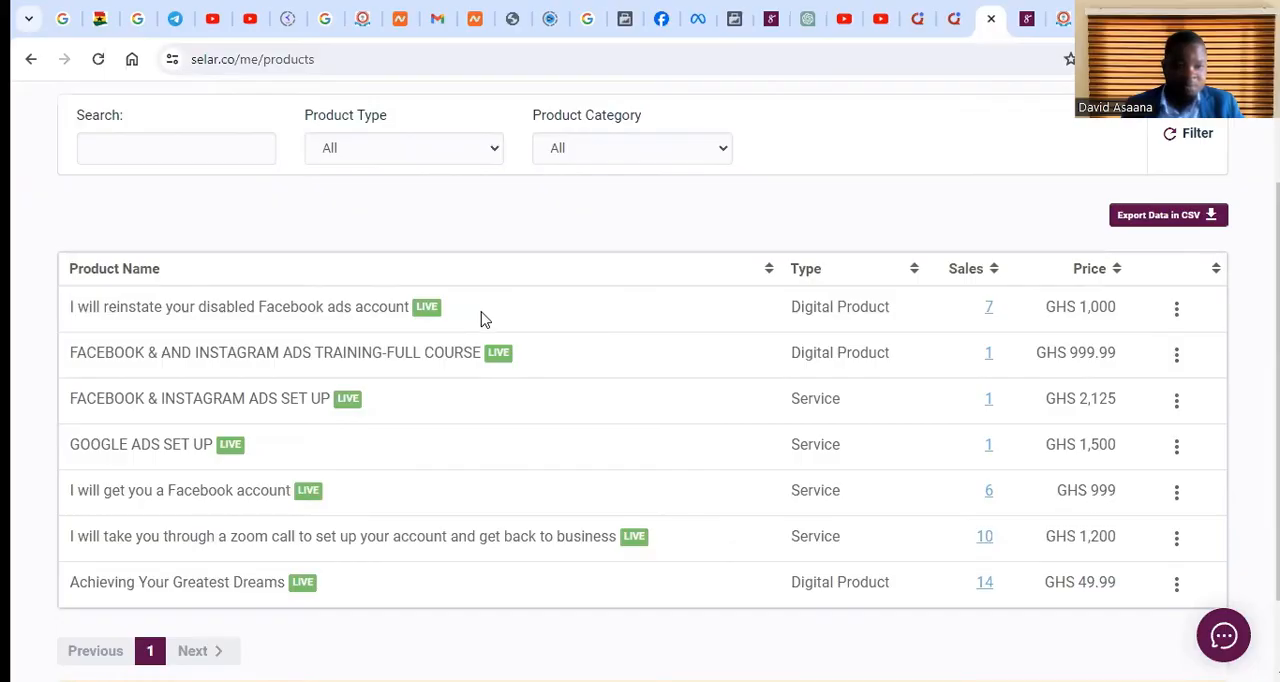
scroll(316, 312, "down", 1)
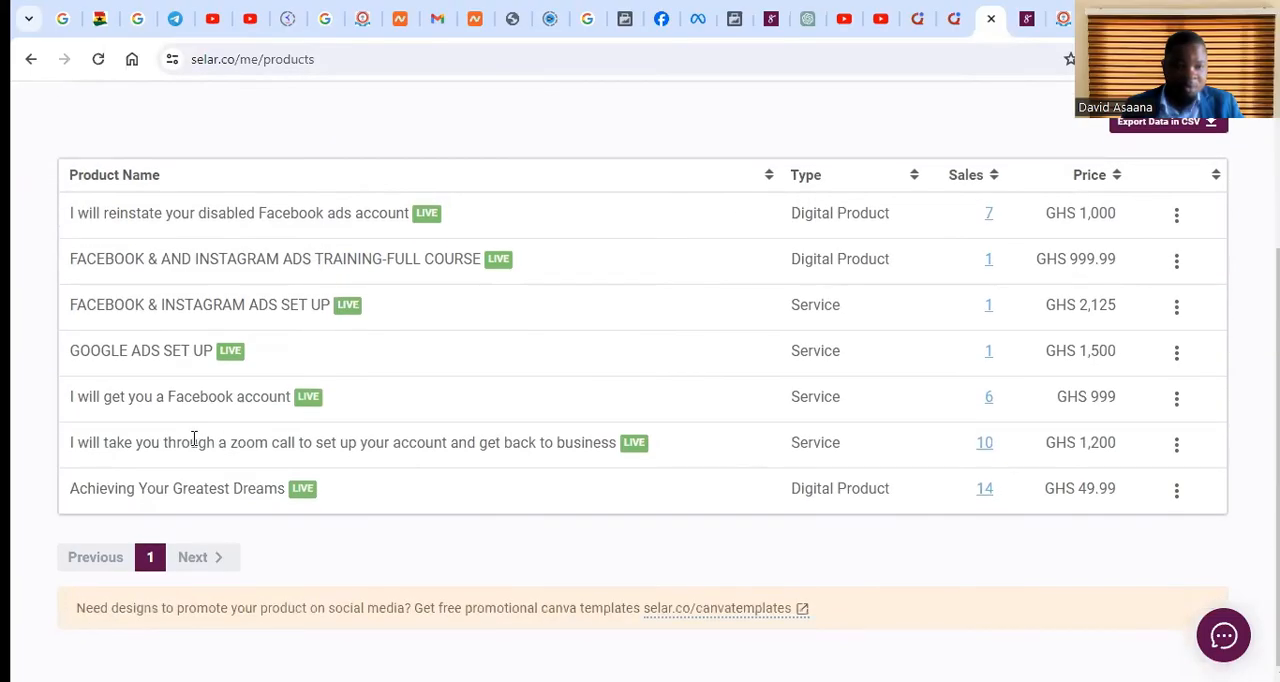
left_click(1175, 446)
left_click(1004, 495)
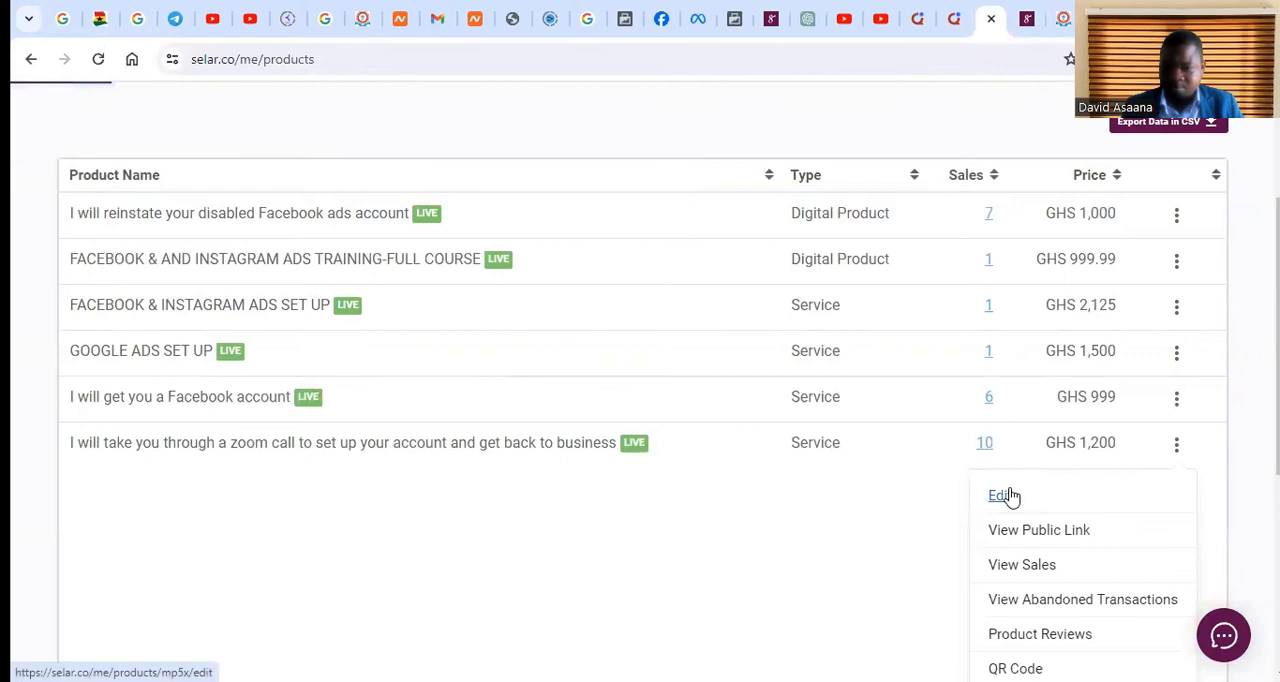
Set the zoom call product's GHS sale price to 0.00 and save the product
scroll(240, 295, "down", 3)
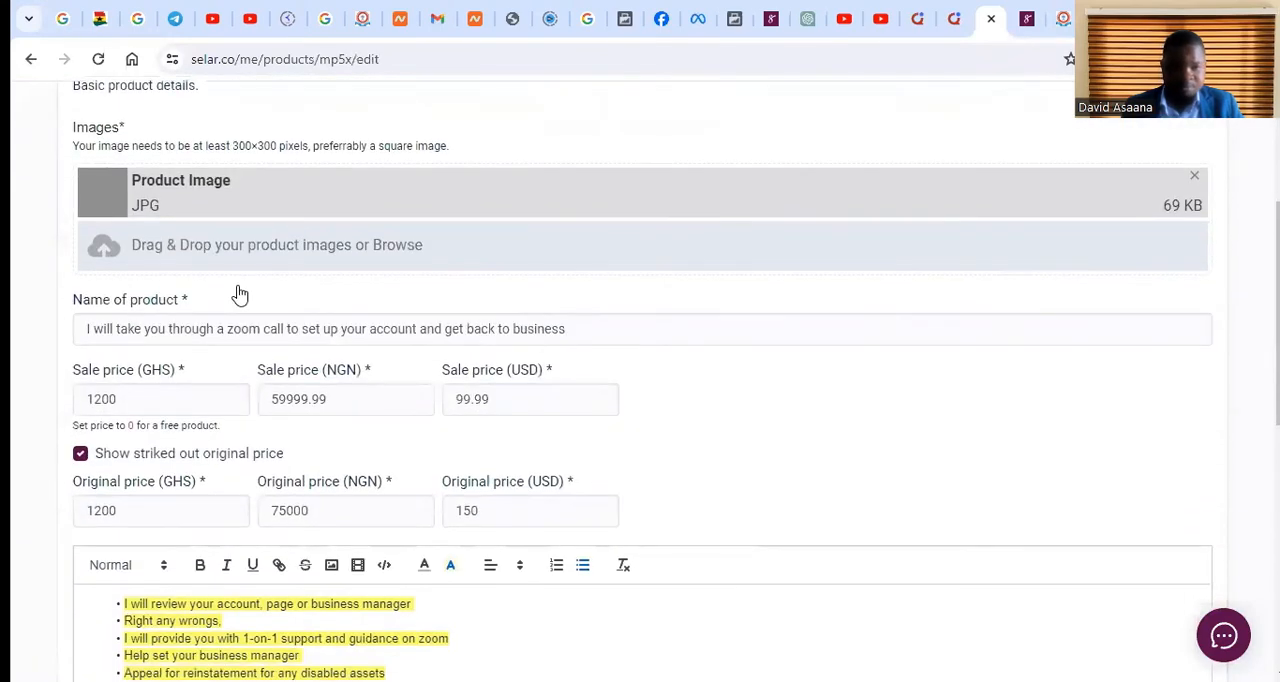
scroll(274, 390, "down", 1)
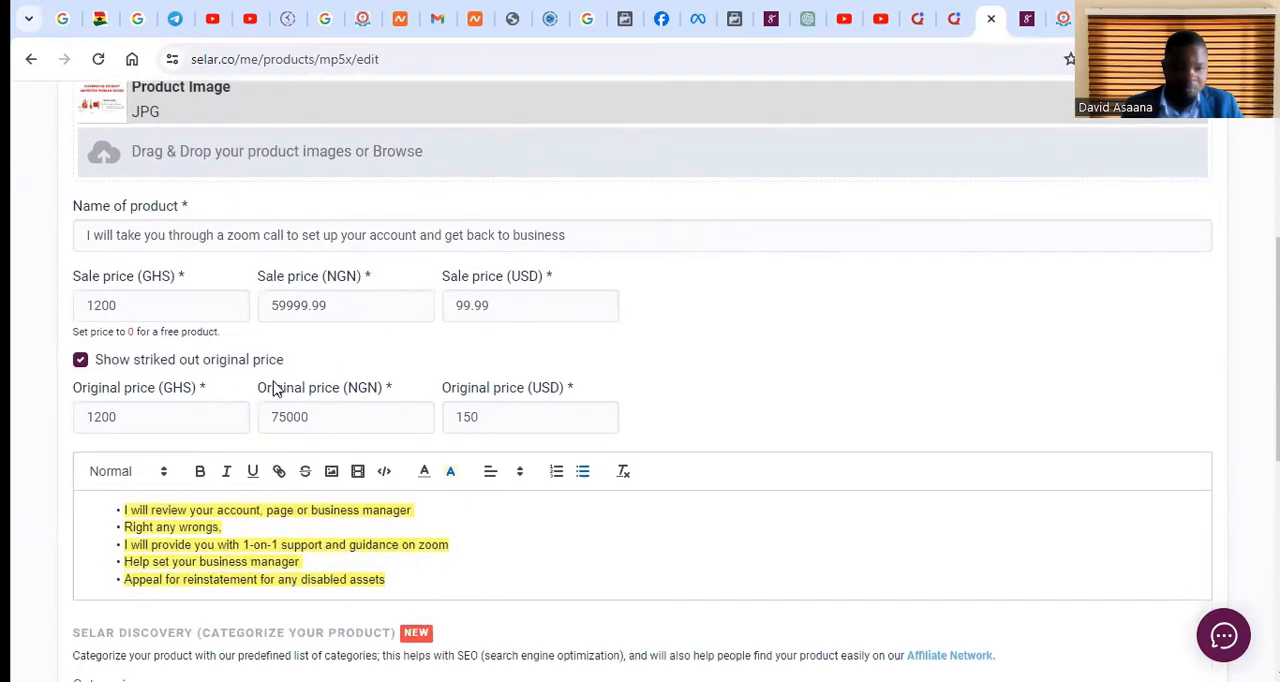
left_click(194, 298)
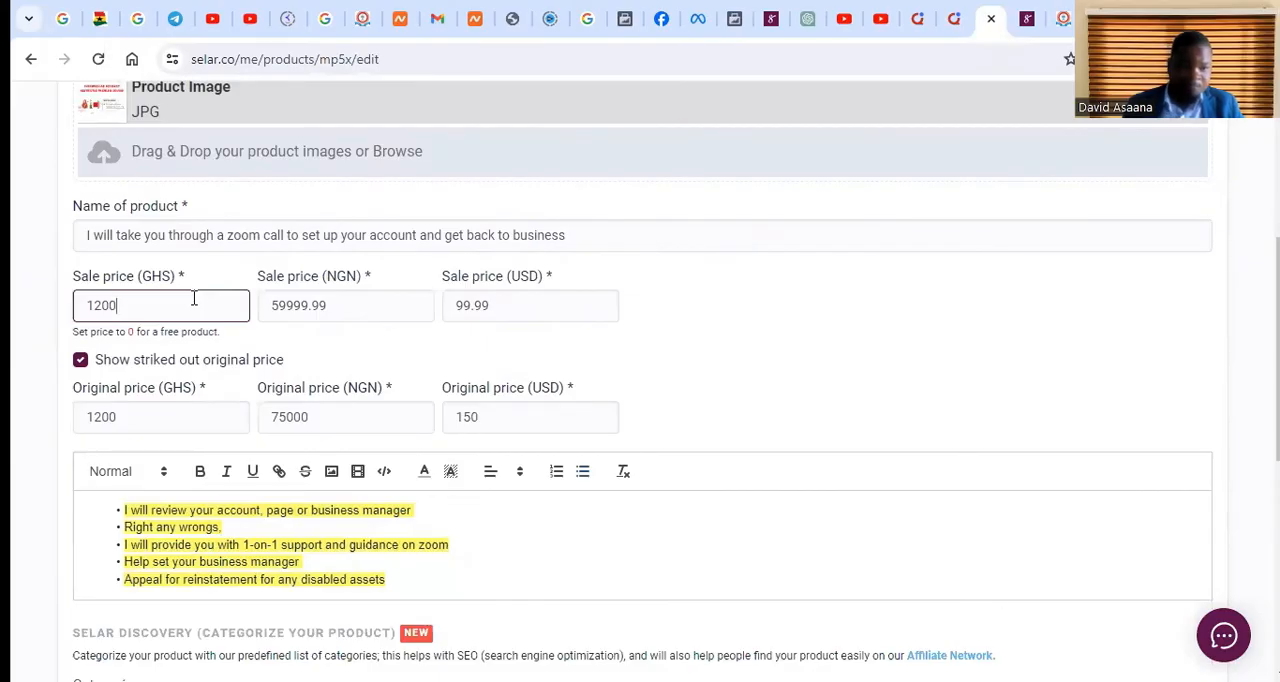
key("BackSpace")
left_click(767, 359)
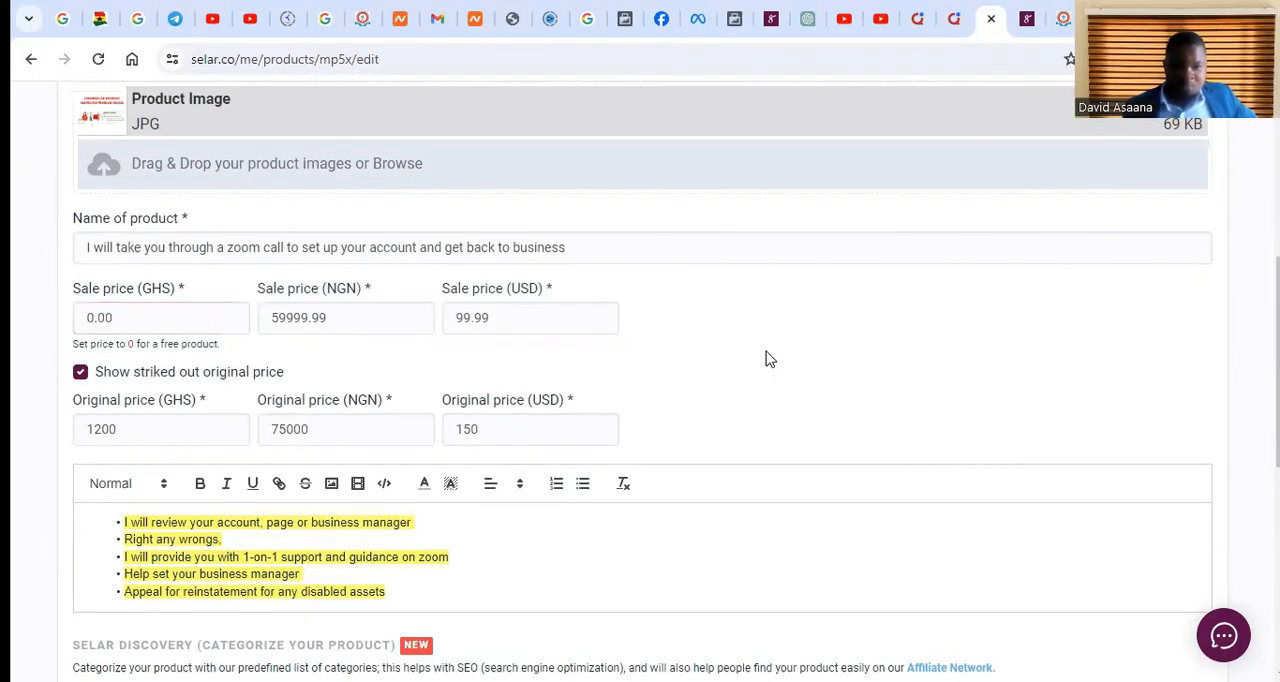
scroll(1080, 597, "down", 5)
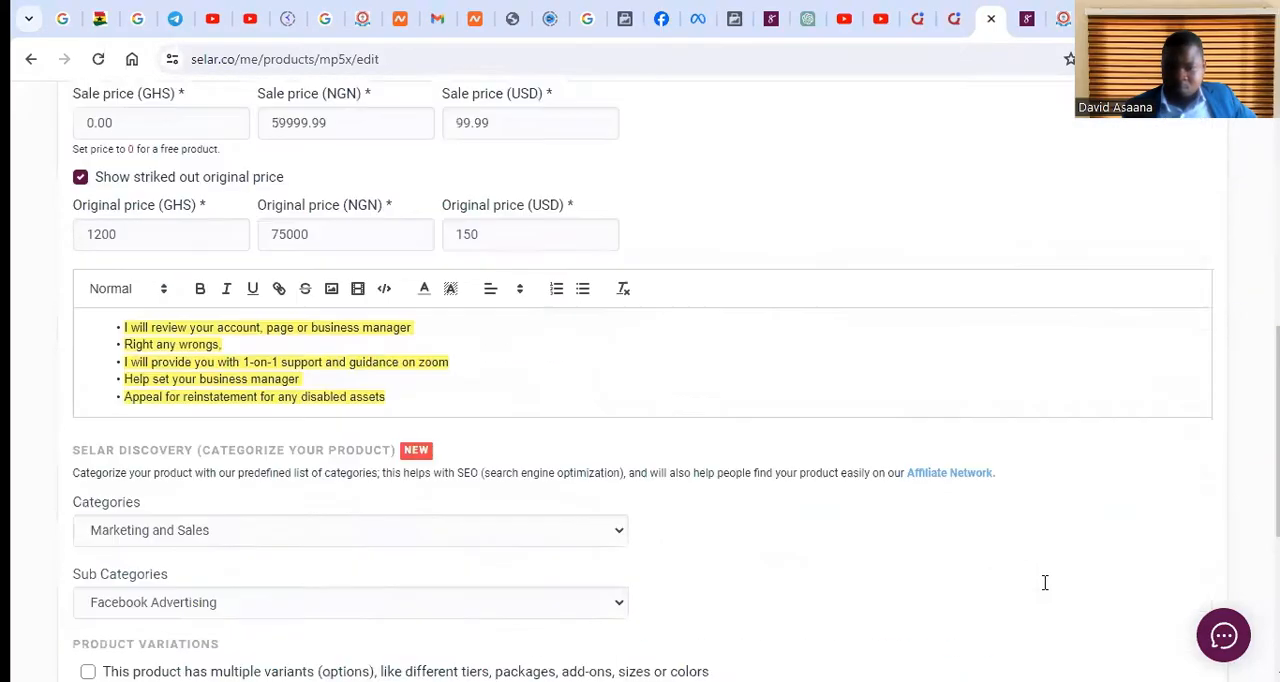
left_click(1164, 628)
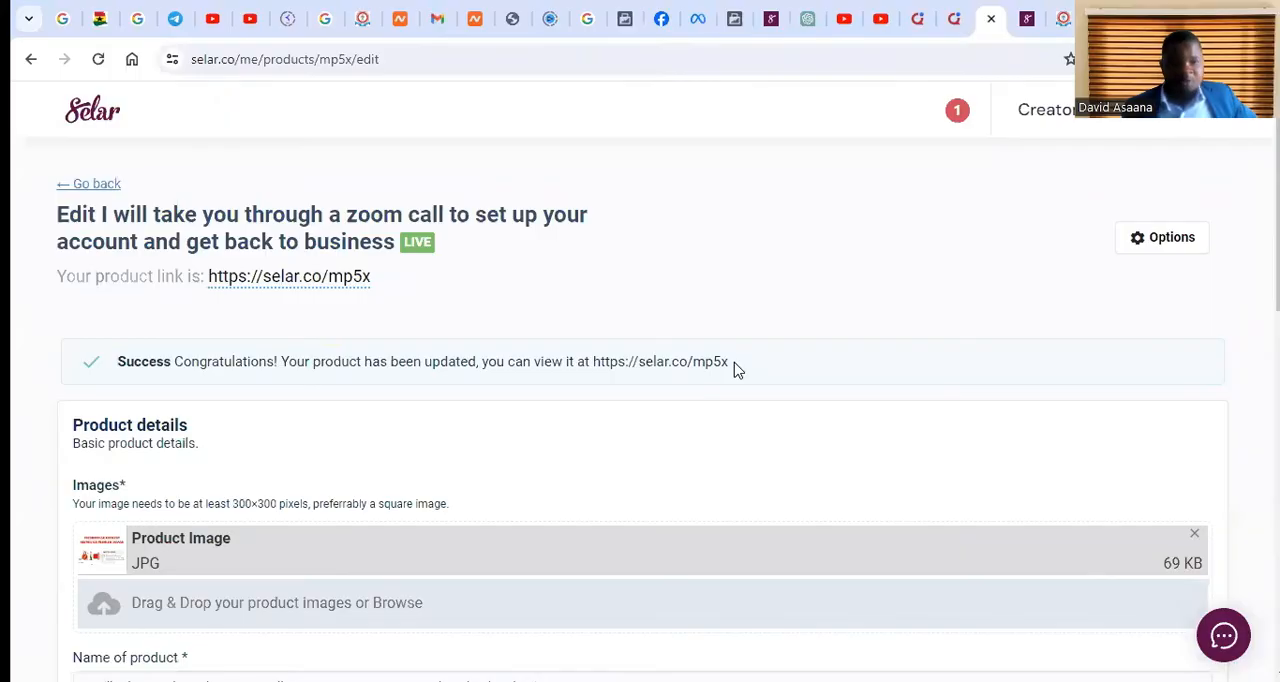
scroll(460, 302, "down", 4)
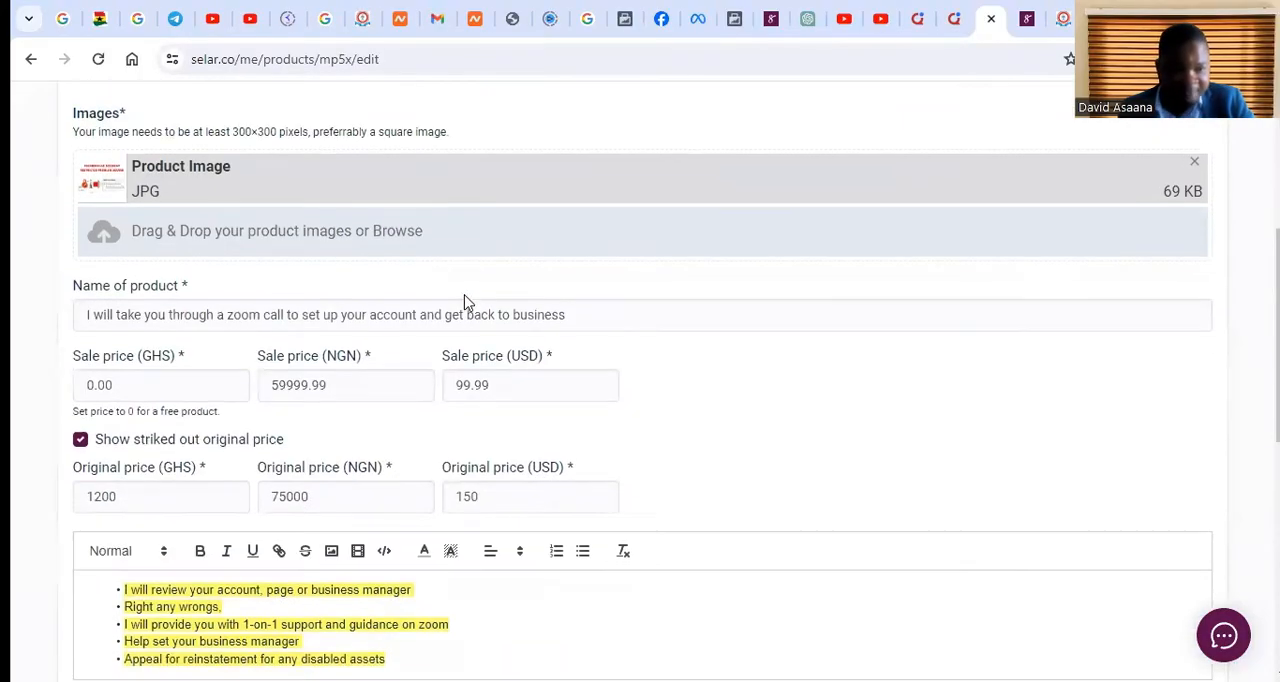
scroll(895, 323, "up", 4)
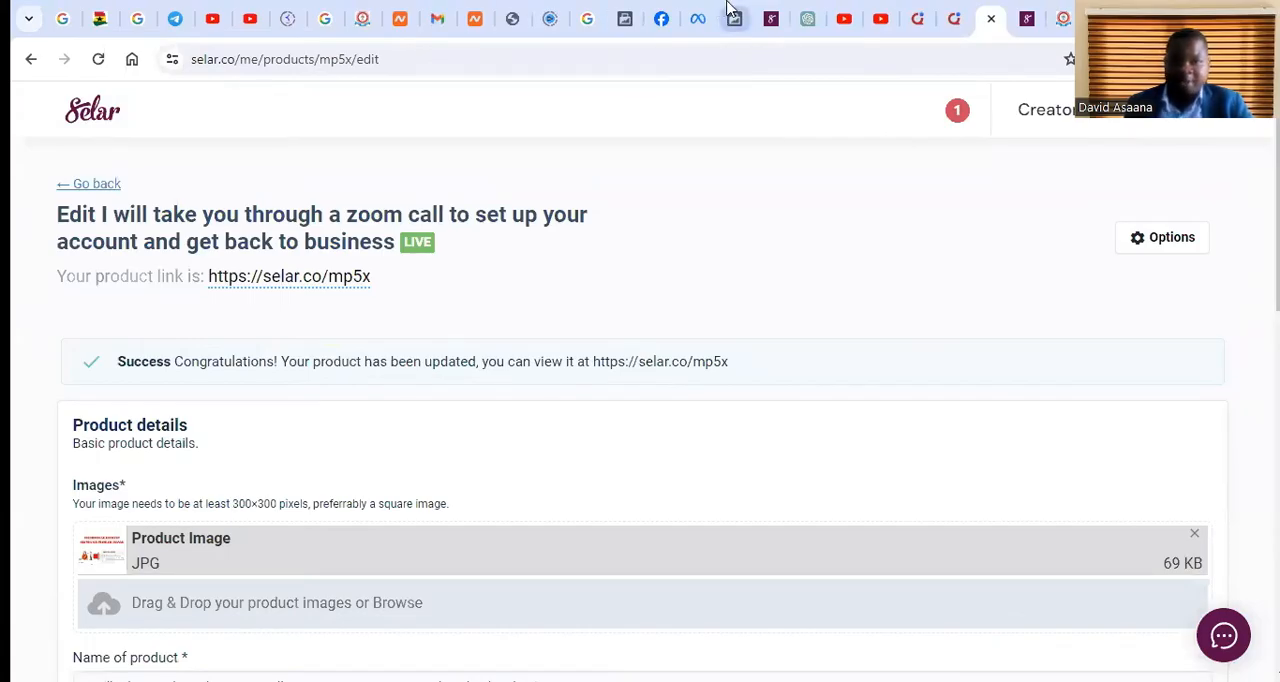
Check the Selar 2 overview and Set Up Events connection in Events Manager, and return to the store page with the Meta Event Setup Tool
left_click(628, 14)
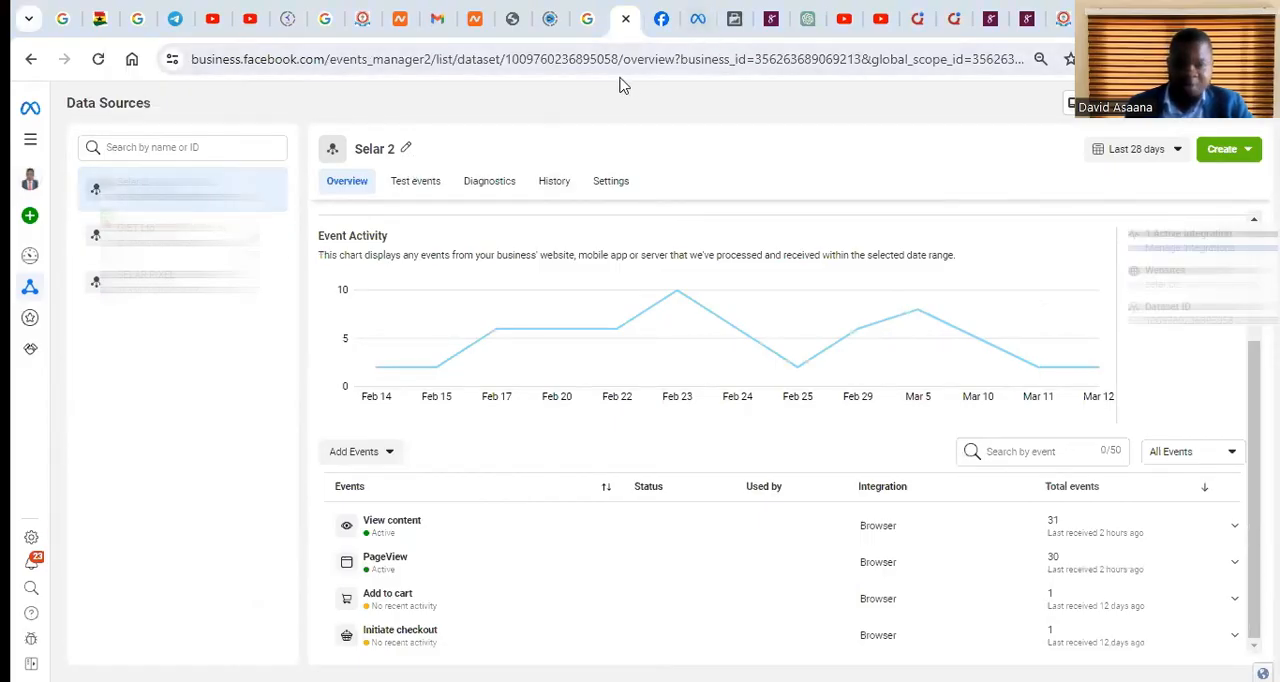
left_click(735, 17)
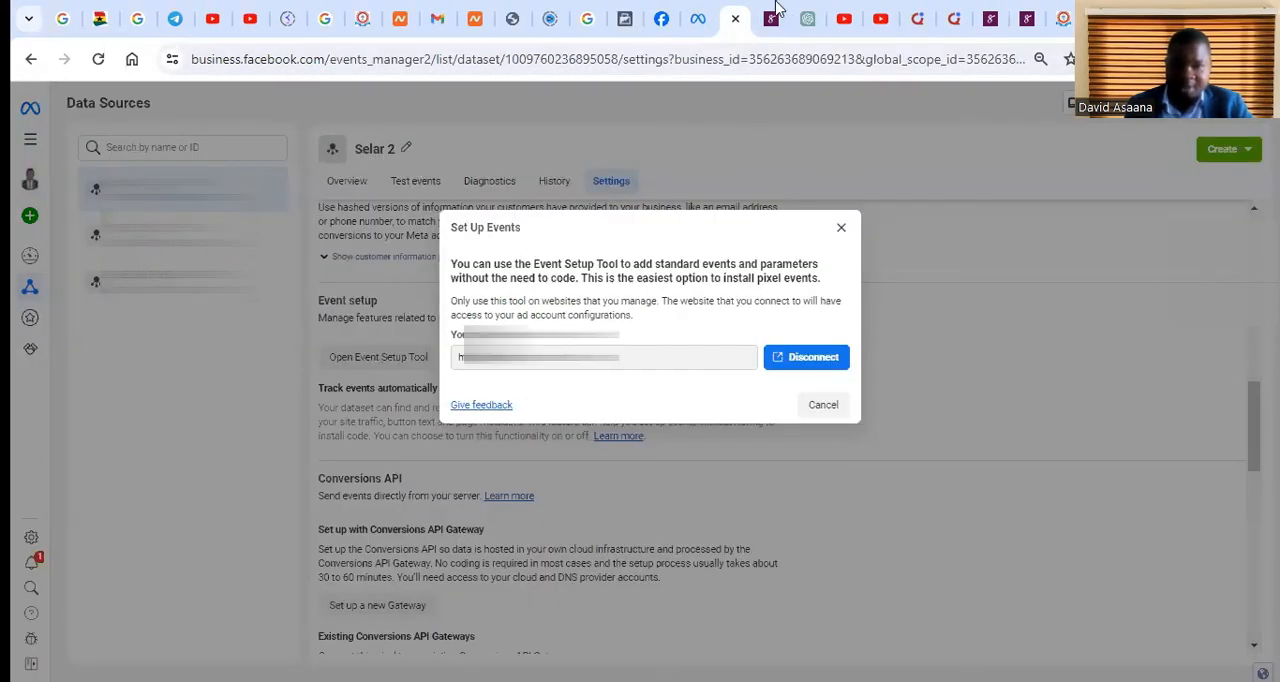
left_click(776, 10)
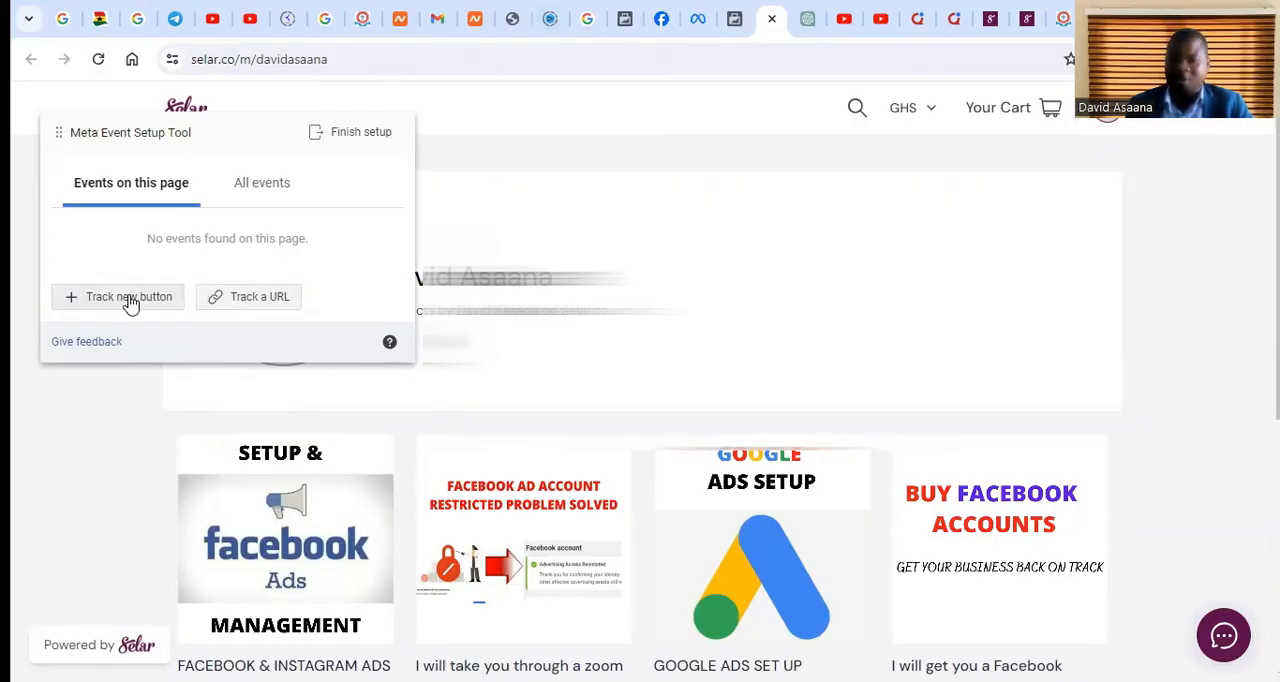
left_click(625, 14)
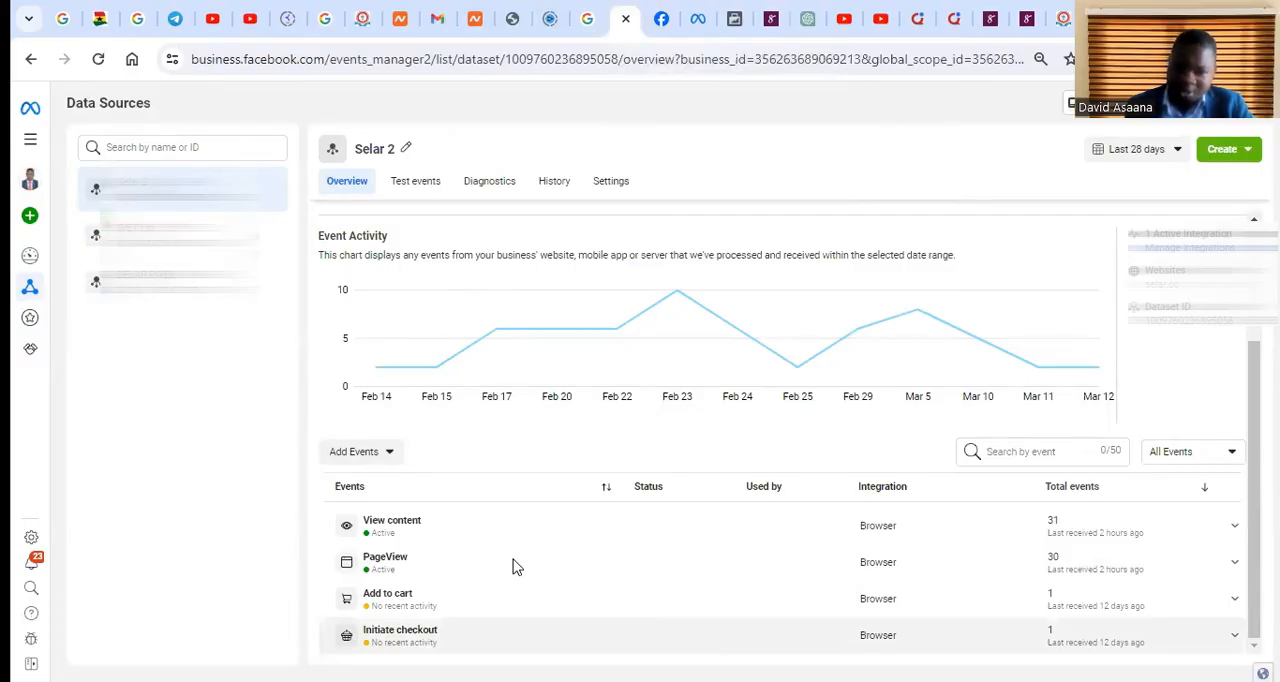
left_click(689, 8)
left_click(735, 11)
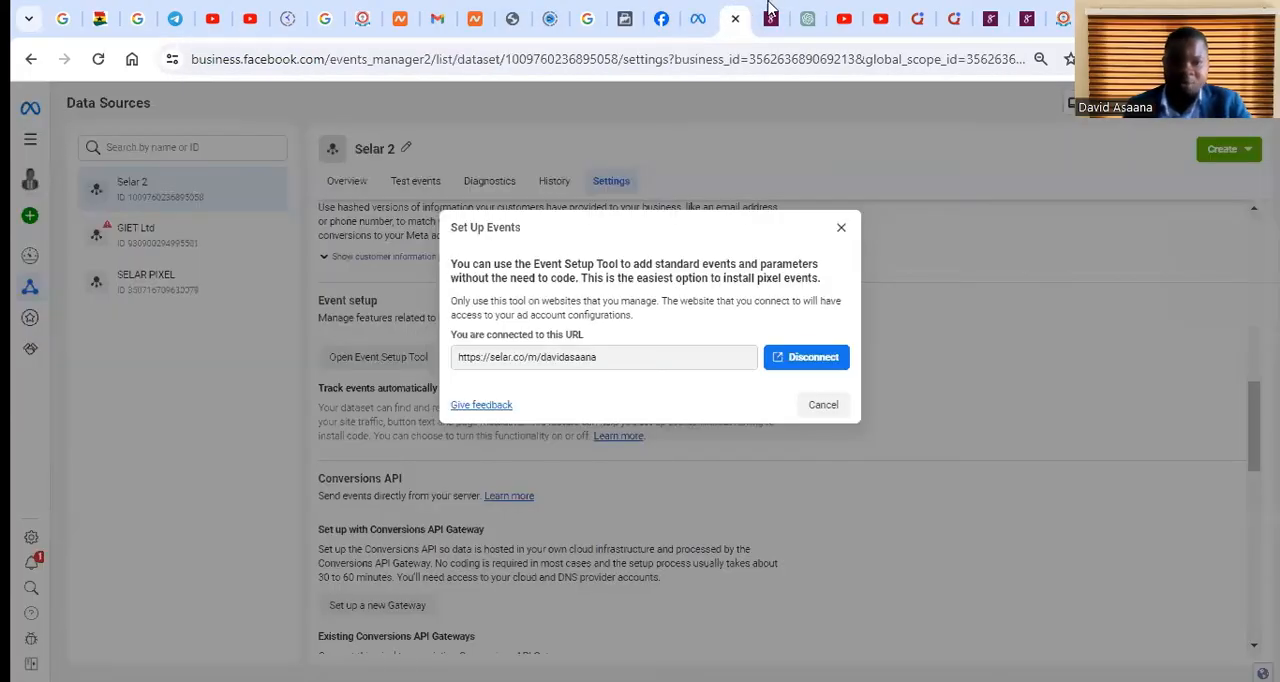
left_click(770, 11)
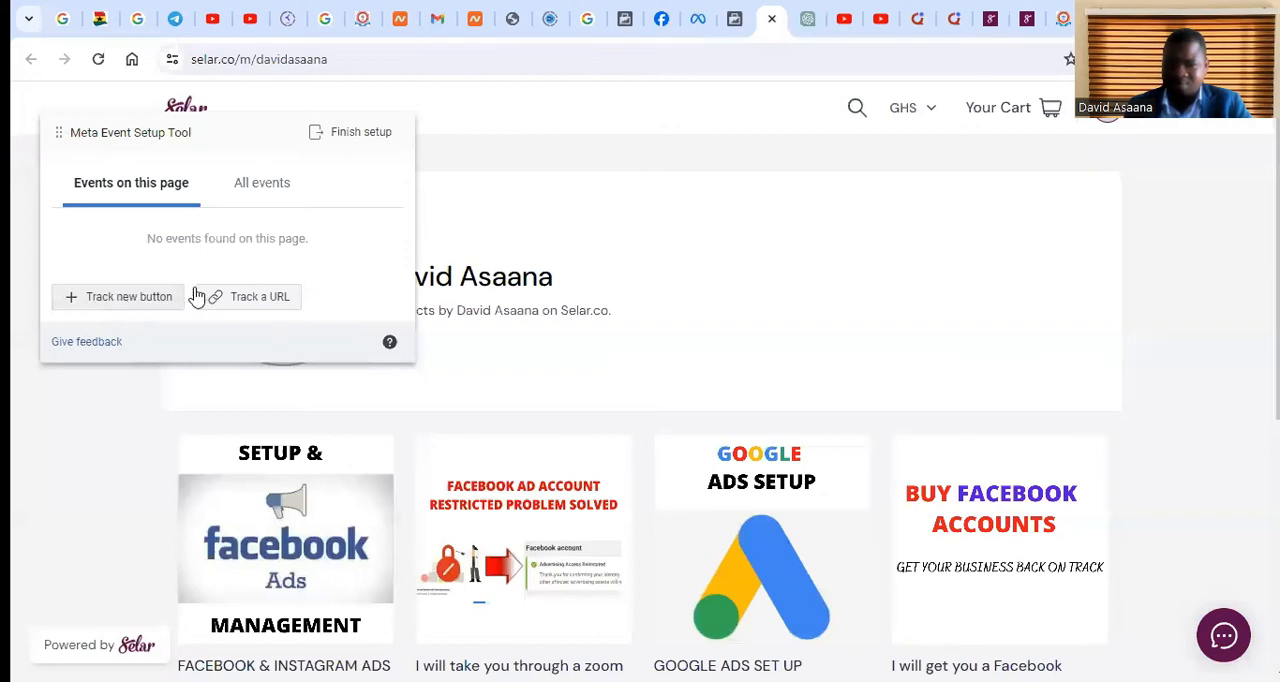
Examine the product listings and prices on the store page connected to the Event Setup Tool
scroll(760, 414, "down", 3)
scroll(558, 470, "up", 3)
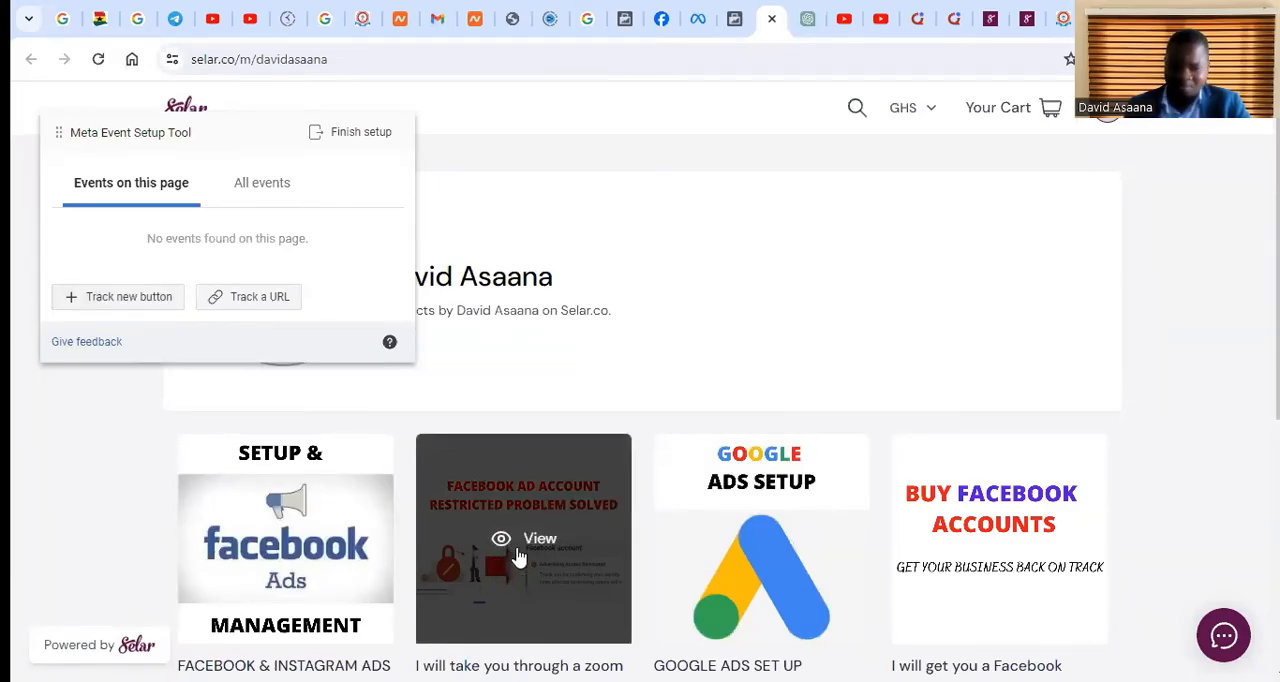
scroll(521, 556, "down", 1)
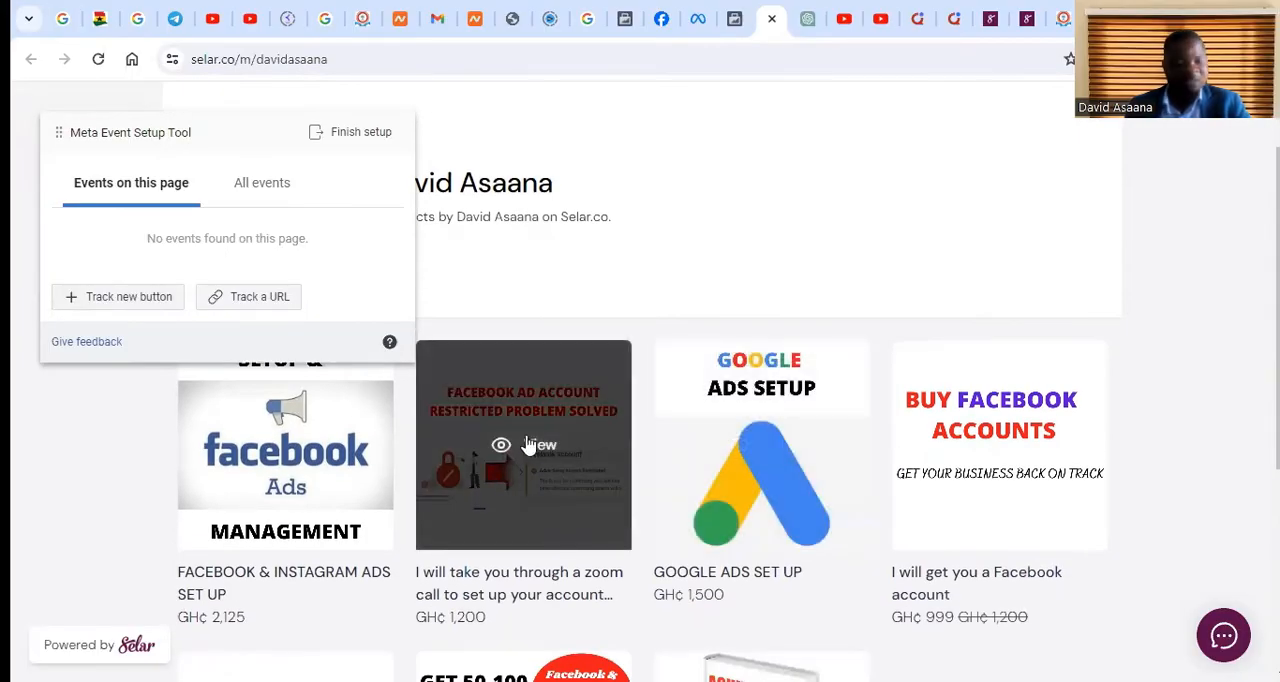
scroll(530, 460, "down", 4)
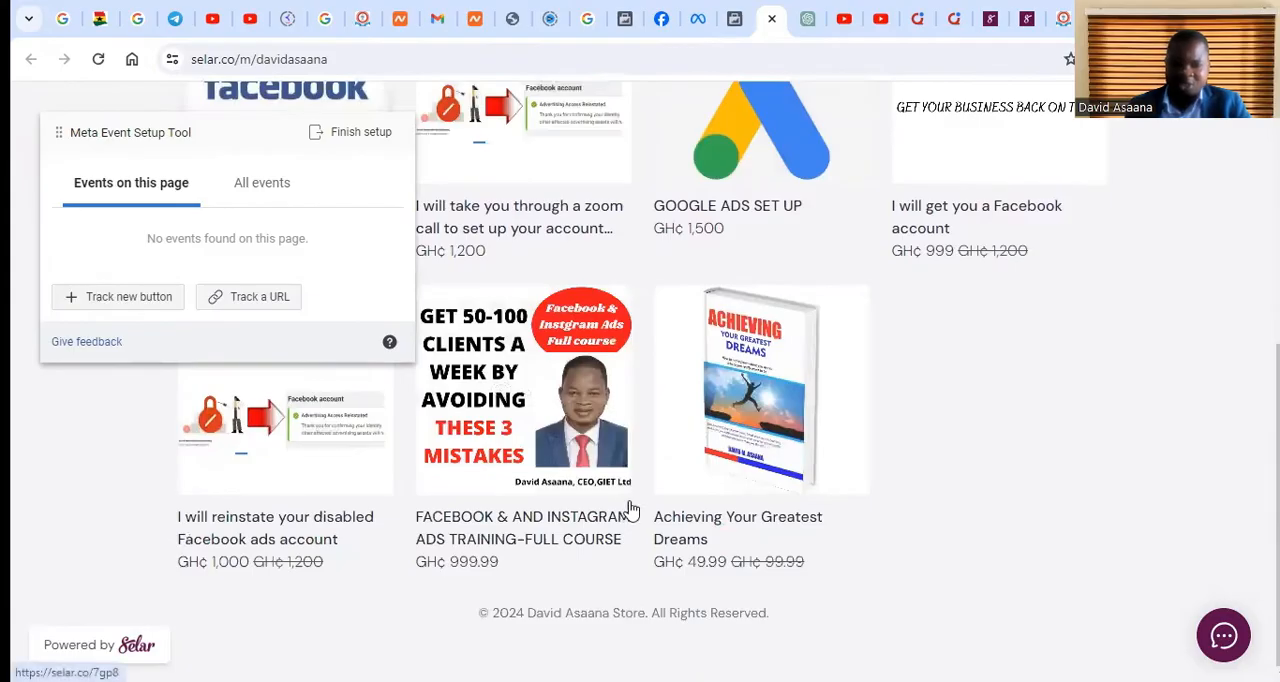
scroll(665, 525, "up", 1)
scroll(680, 480, "up", 4)
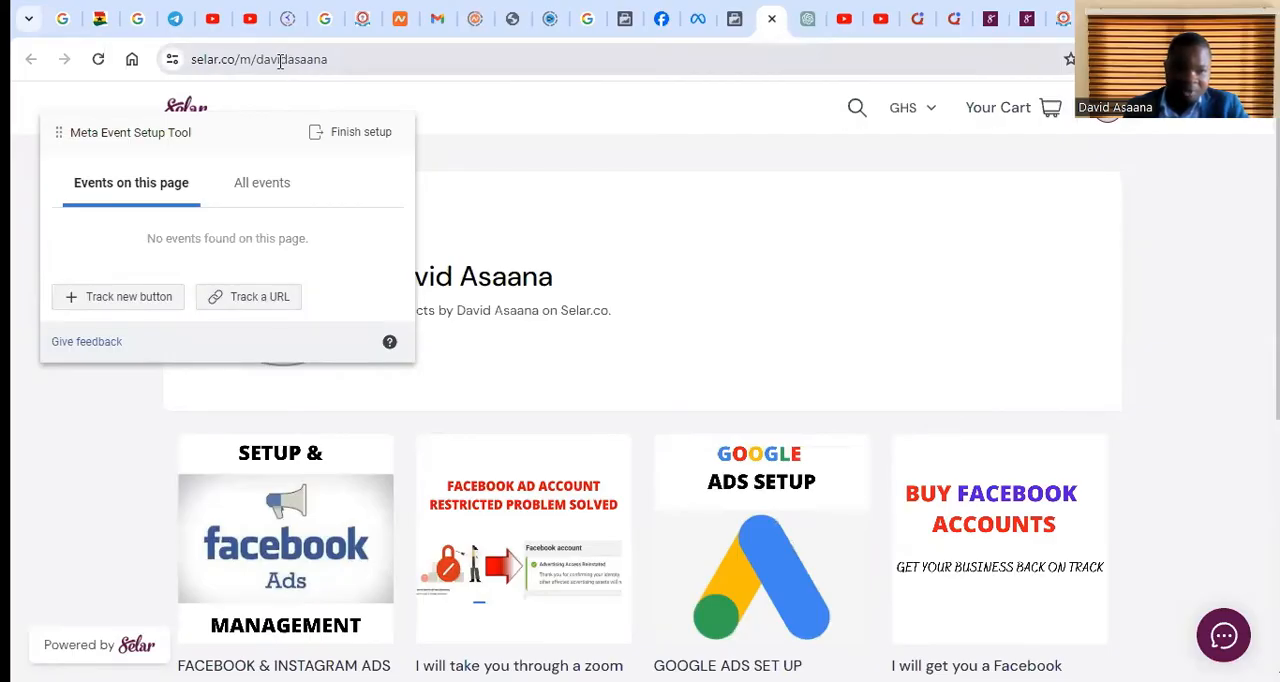
scroll(869, 355, "down", 2)
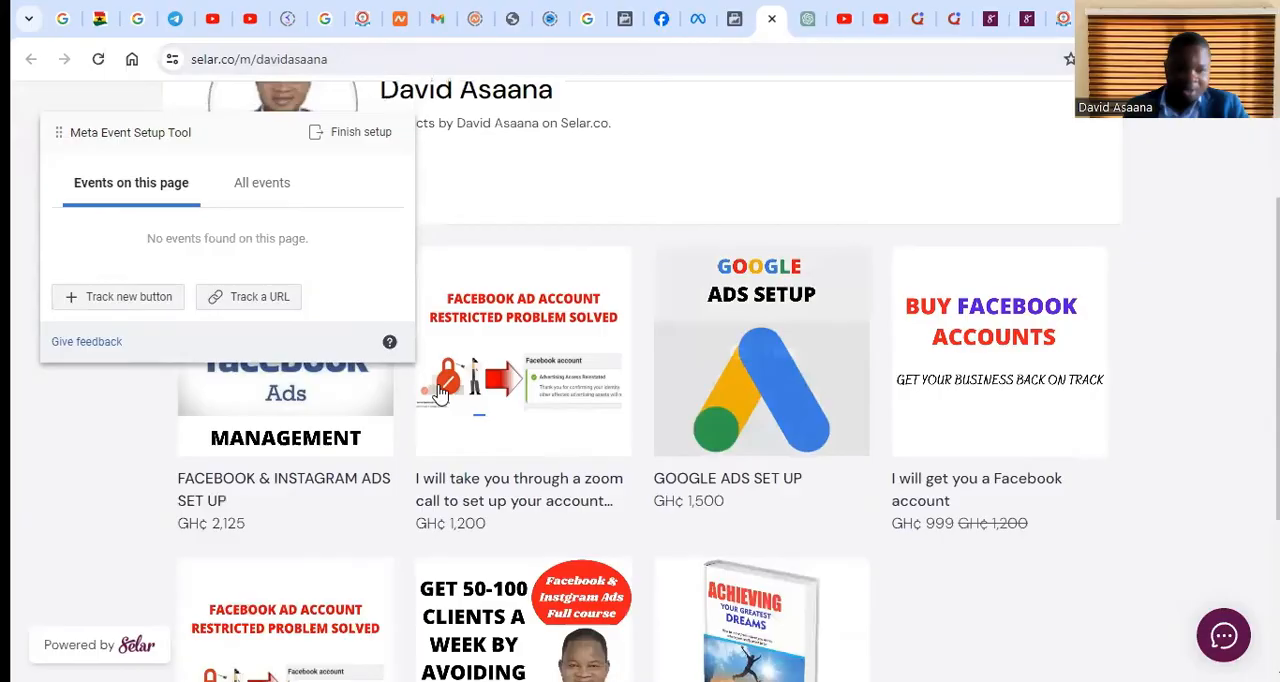
scroll(776, 606, "down", 1)
scroll(776, 606, "down", 3)
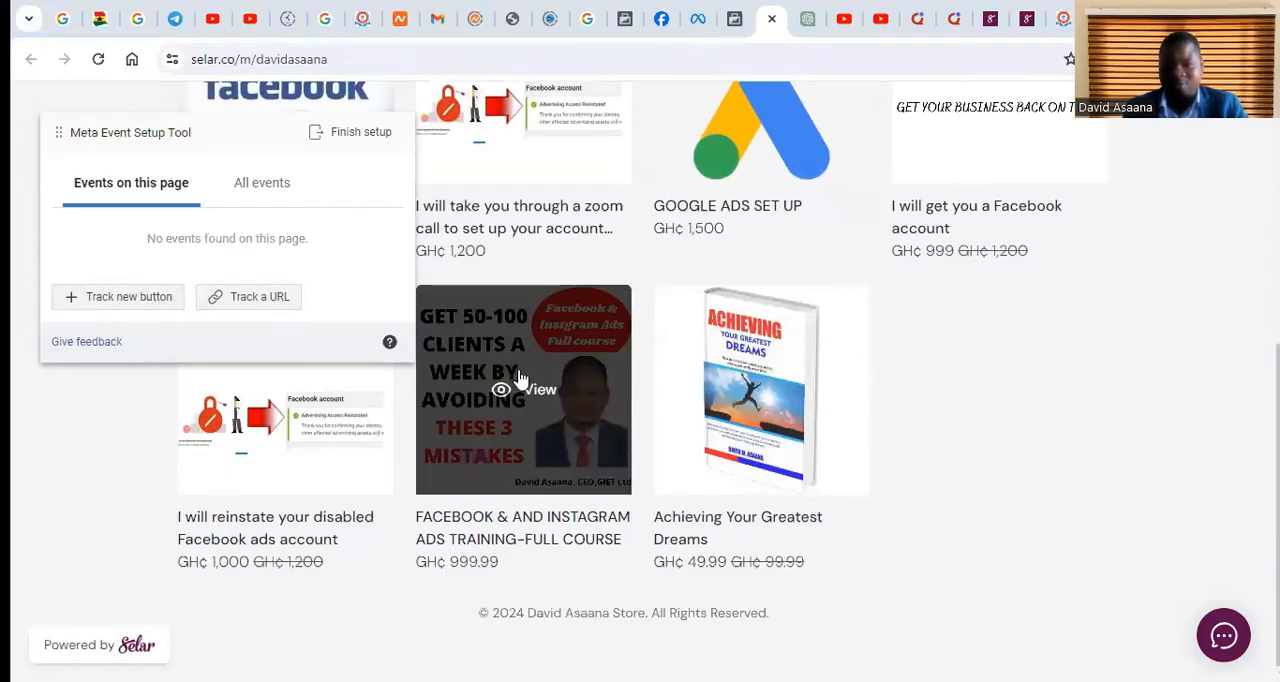
scroll(848, 434, "up", 1)
scroll(737, 477, "up", 1)
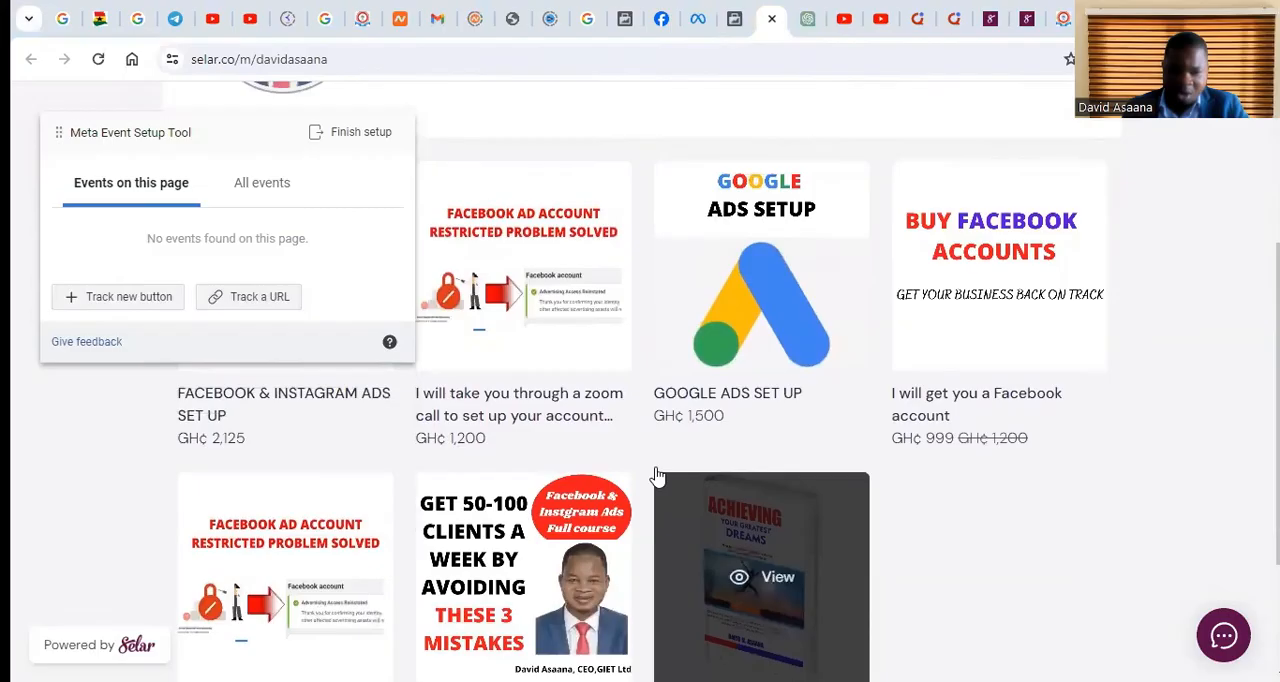
scroll(660, 470, "down", 2)
scroll(600, 420, "up", 5)
scroll(560, 500, "down", 2)
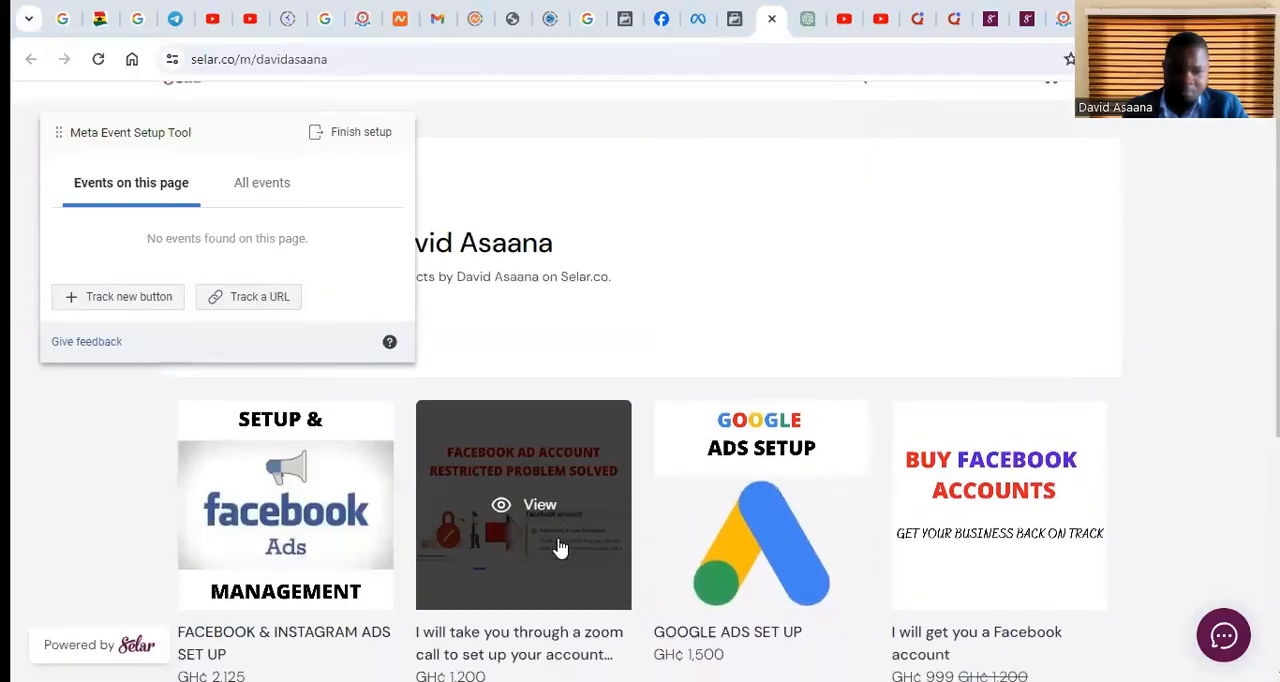
scroll(580, 486, "down", 2)
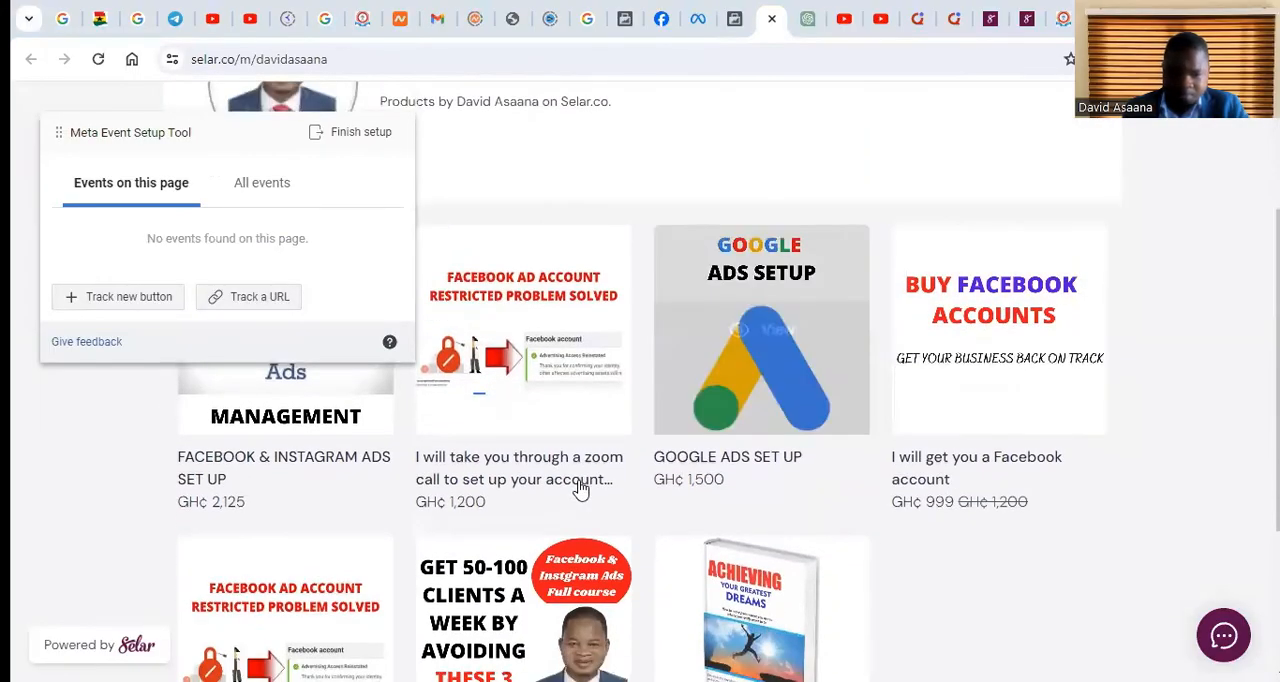
scroll(557, 480, "up", 1)
scroll(593, 414, "up", 1)
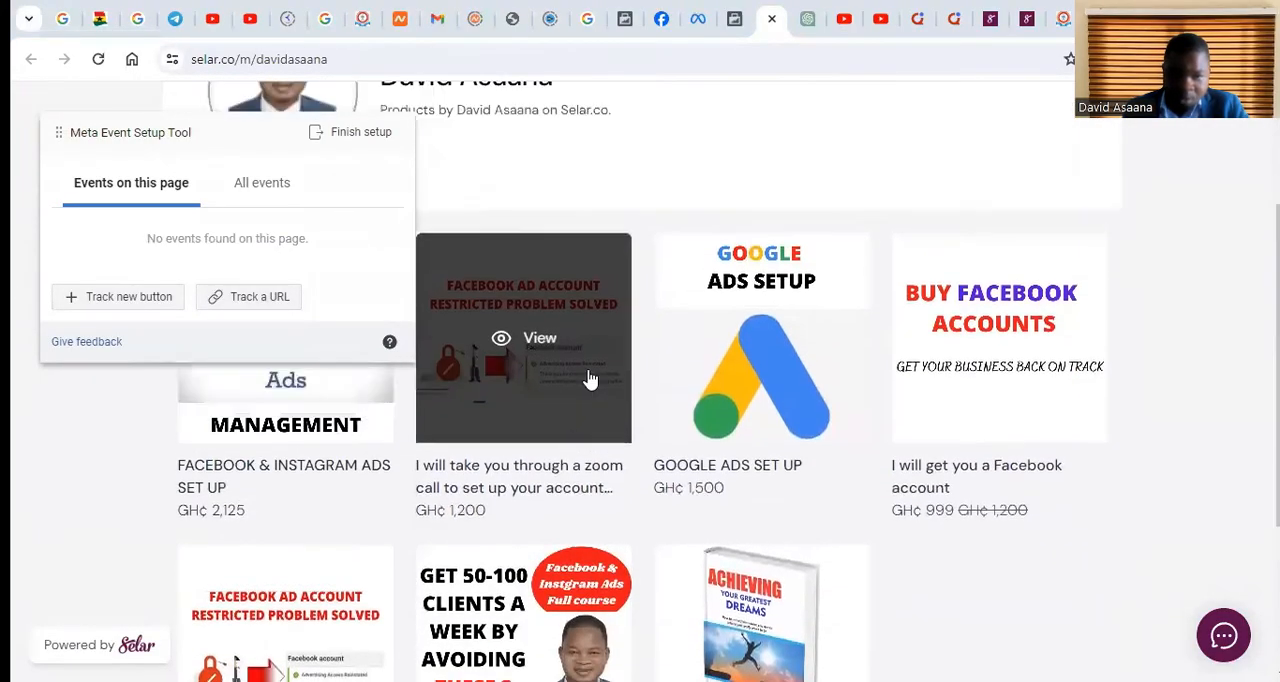
Open the store's zoom call account setup product in its detail view with the purchase option
left_click_drag(521, 441, 519, 384)
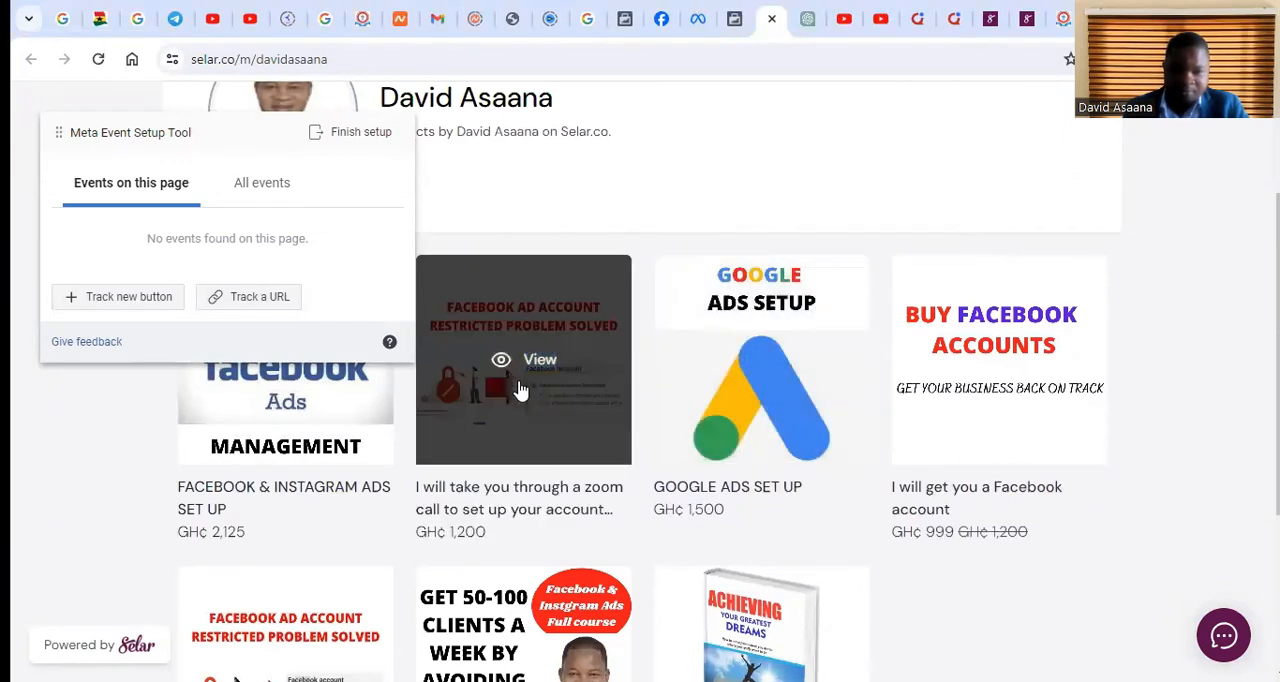
left_click(537, 372)
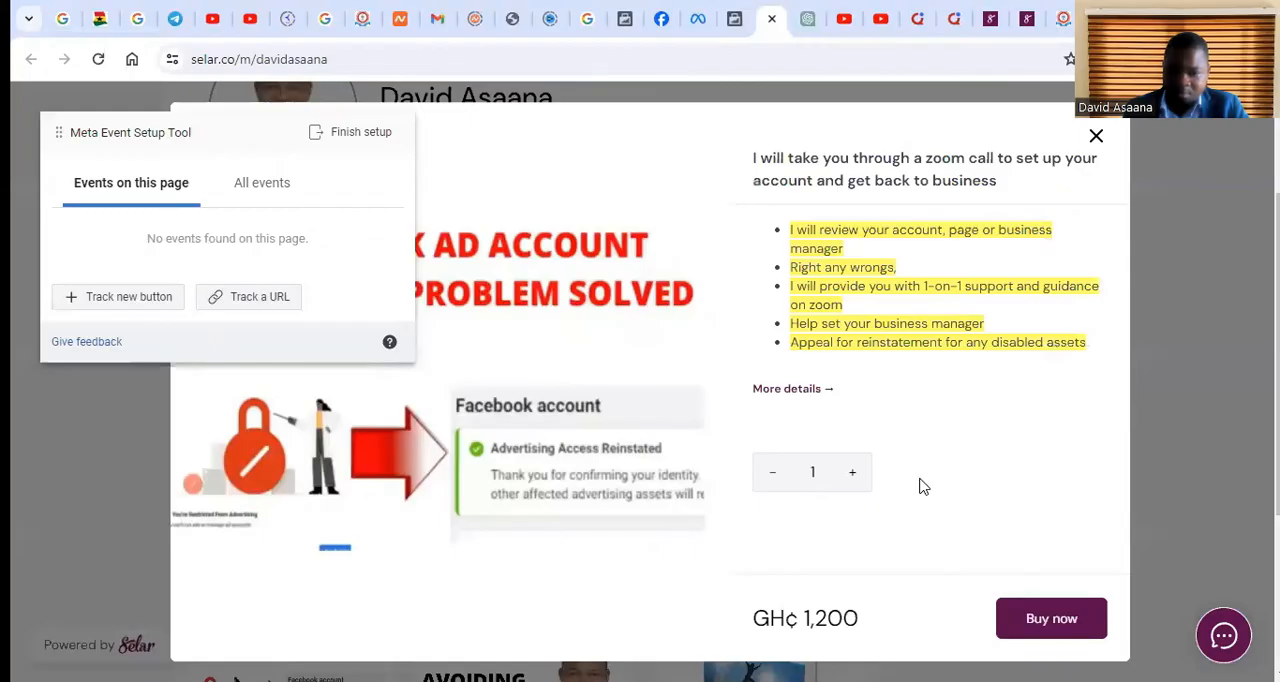
scroll(924, 487, "down", 5)
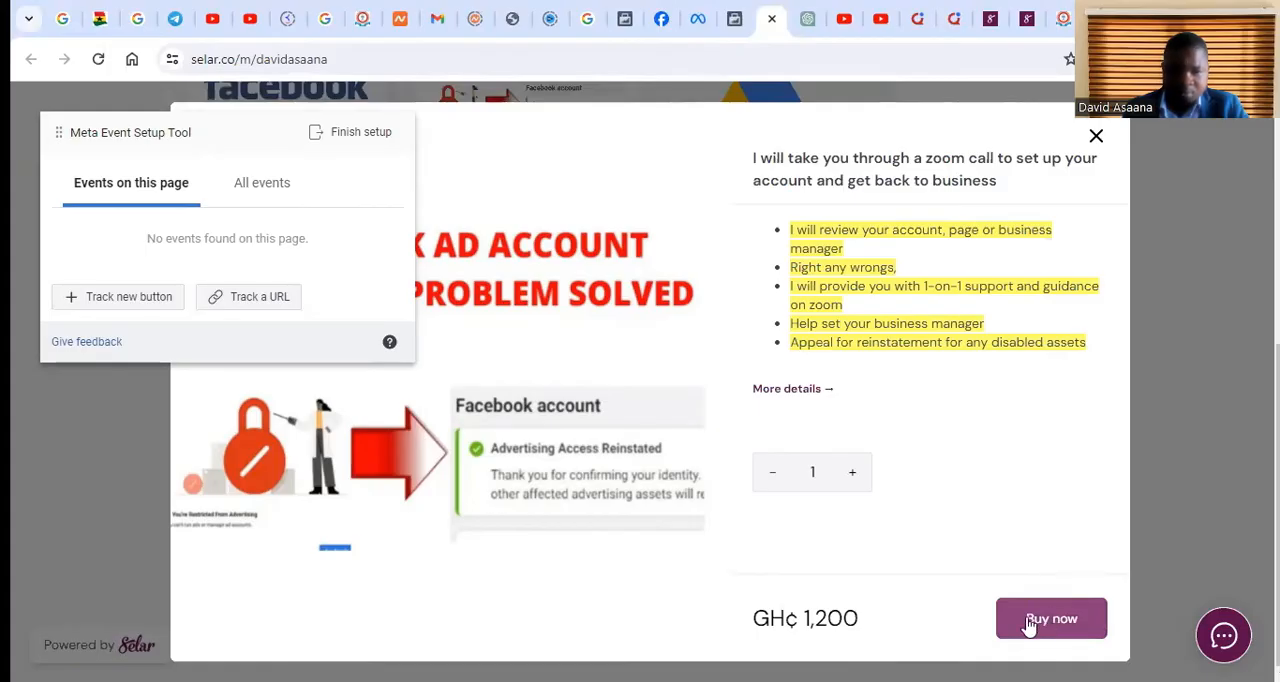
Add the zoom call product to the cart and check its price against the product edit page and the other open store page
left_click(1068, 618)
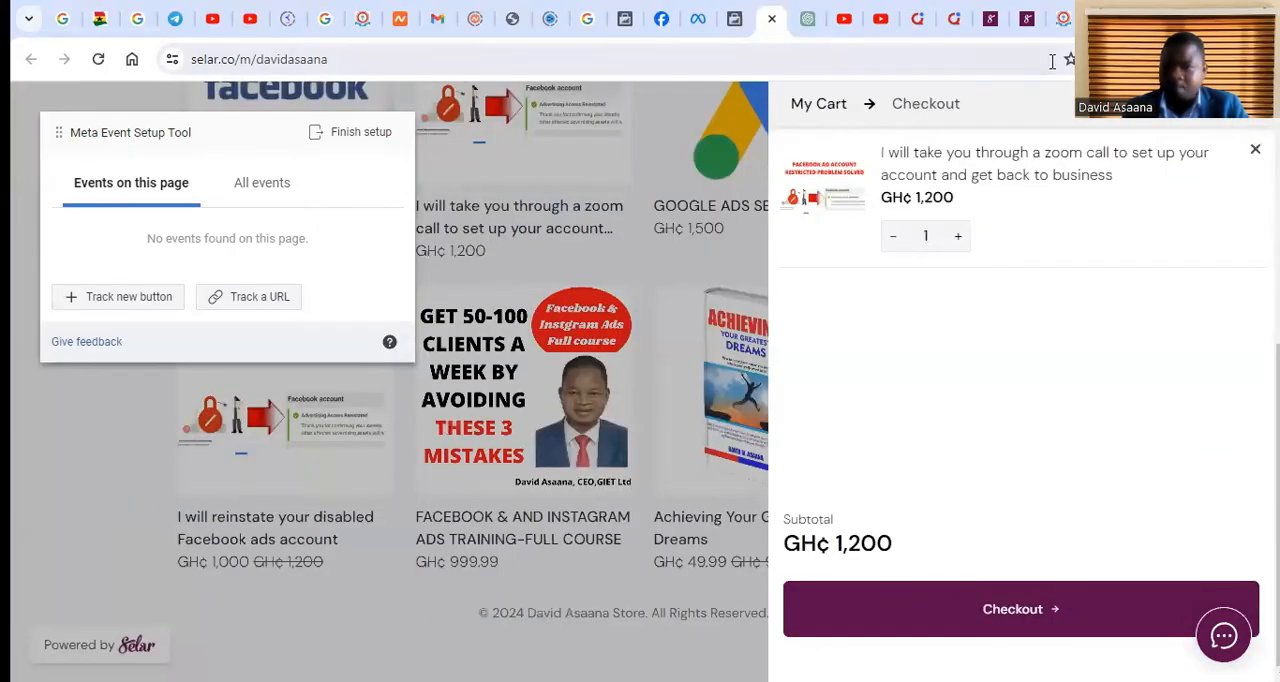
left_click(1022, 14)
scroll(530, 390, "down", 5)
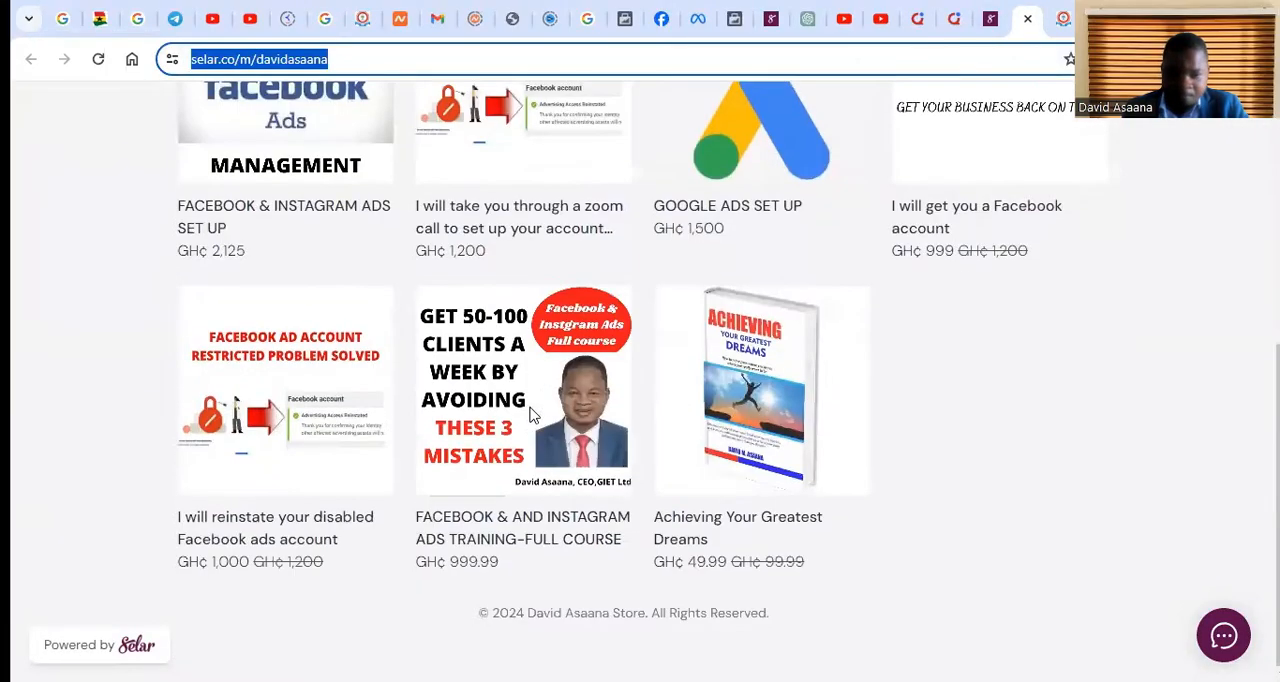
scroll(860, 180, "up", 5)
left_click(984, 12)
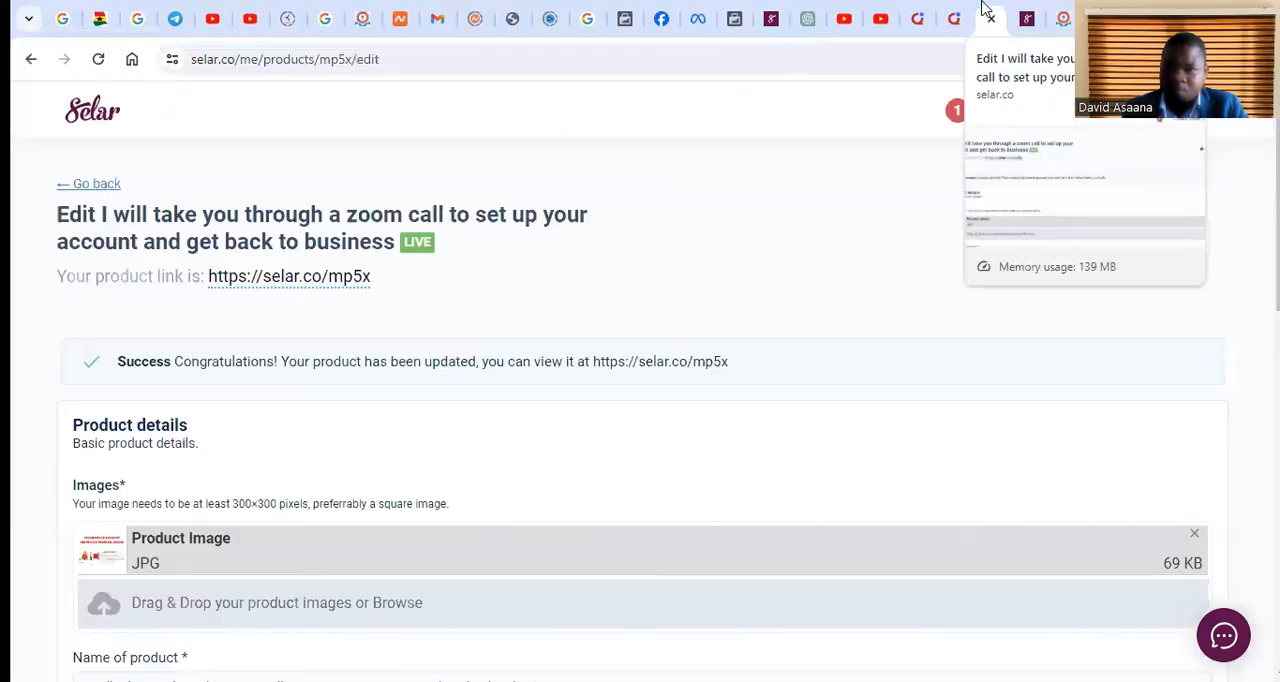
scroll(365, 421, "down", 7)
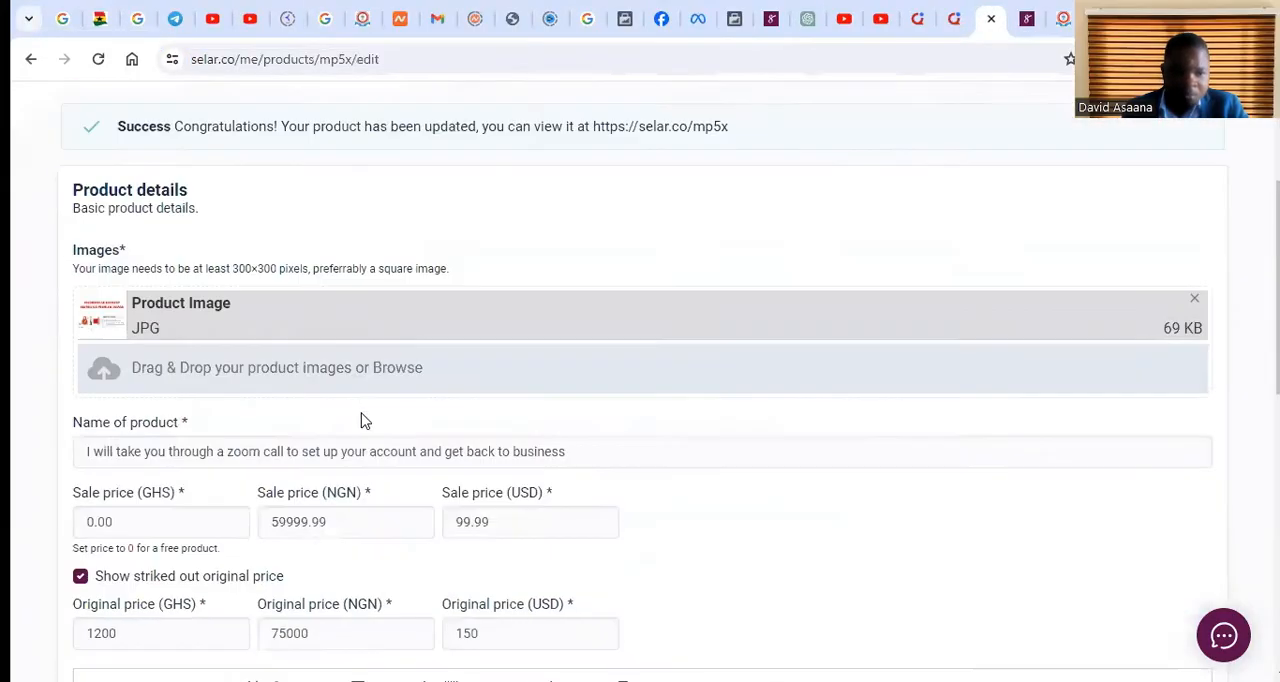
left_click(1024, 18)
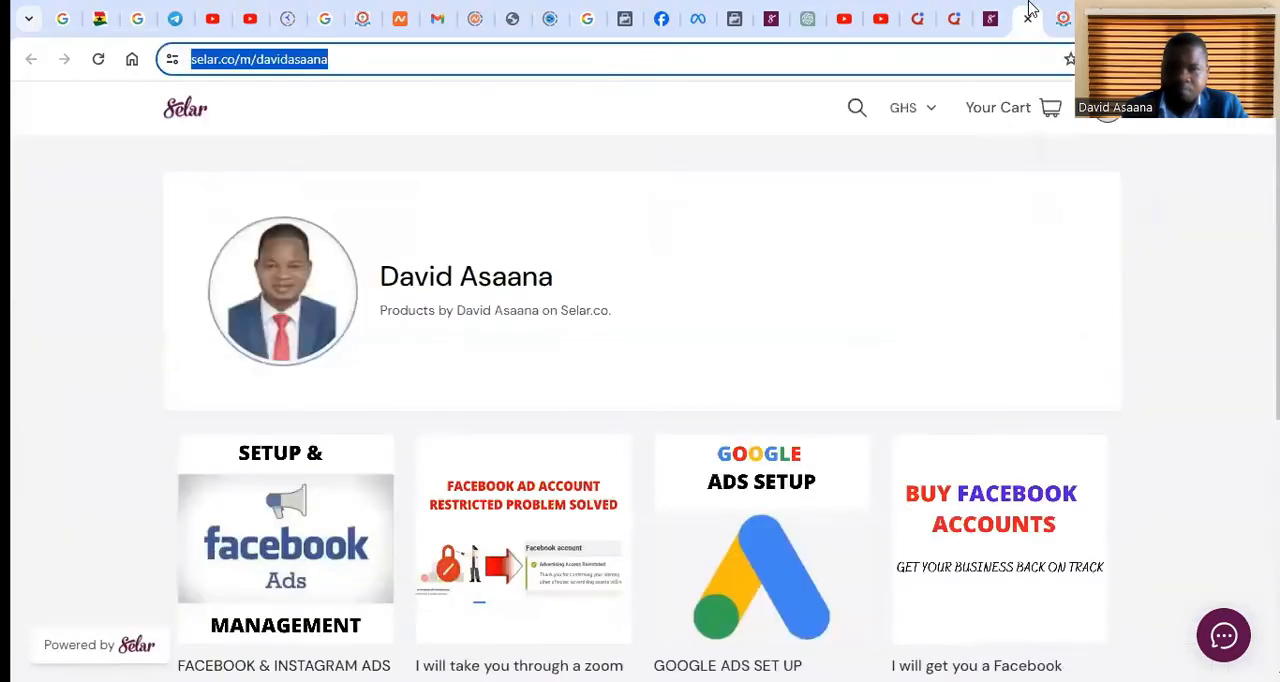
Check the Selar 2 overview and the cart, and examine the zoom call product's sale prices on its edit page
left_click(626, 14)
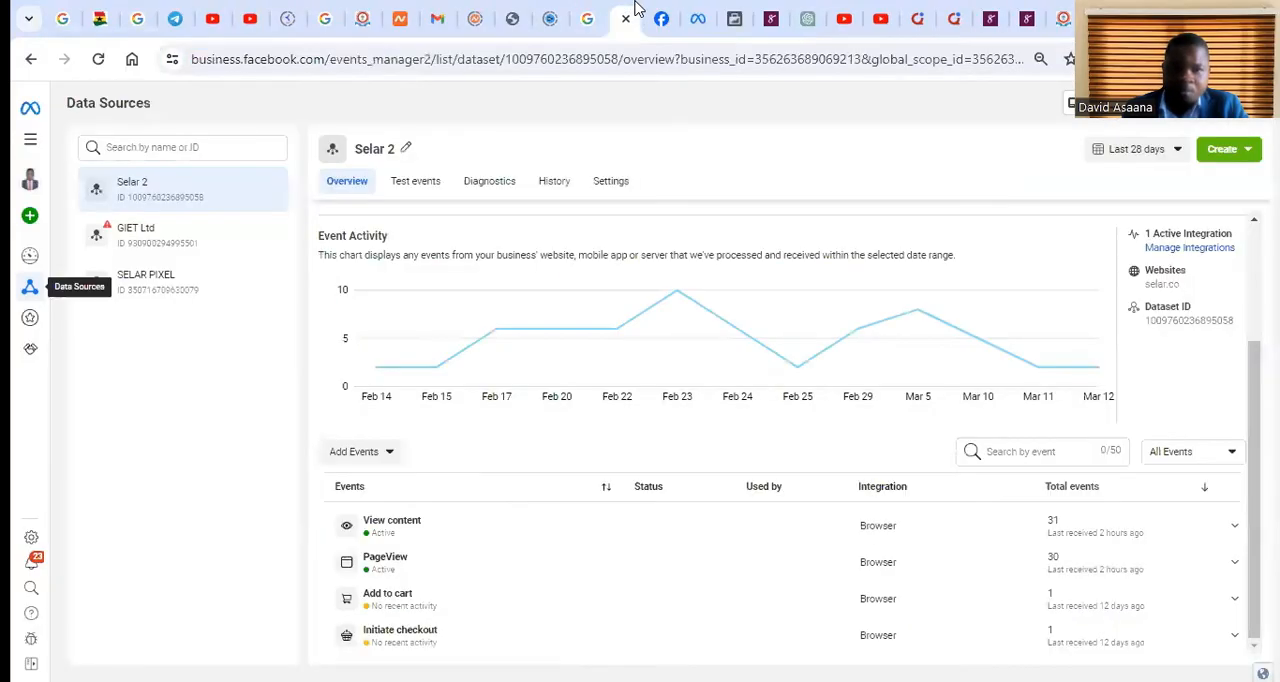
left_click(770, 14)
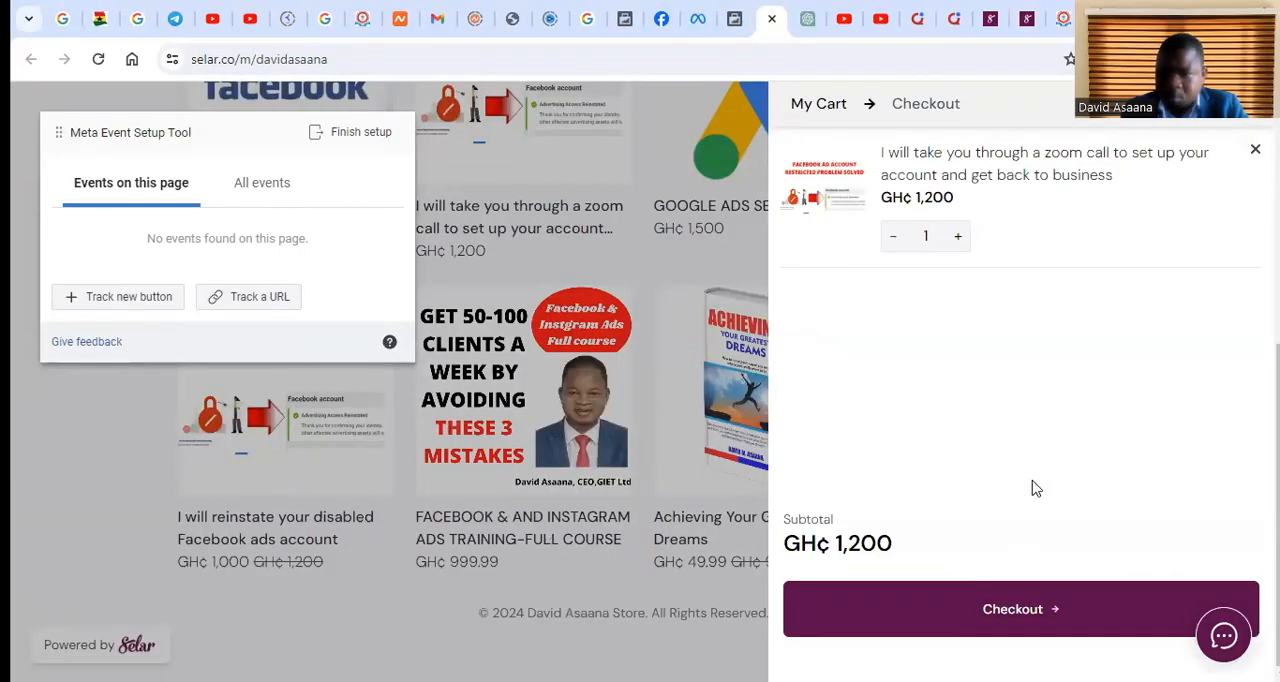
scroll(1034, 485, "up", 5)
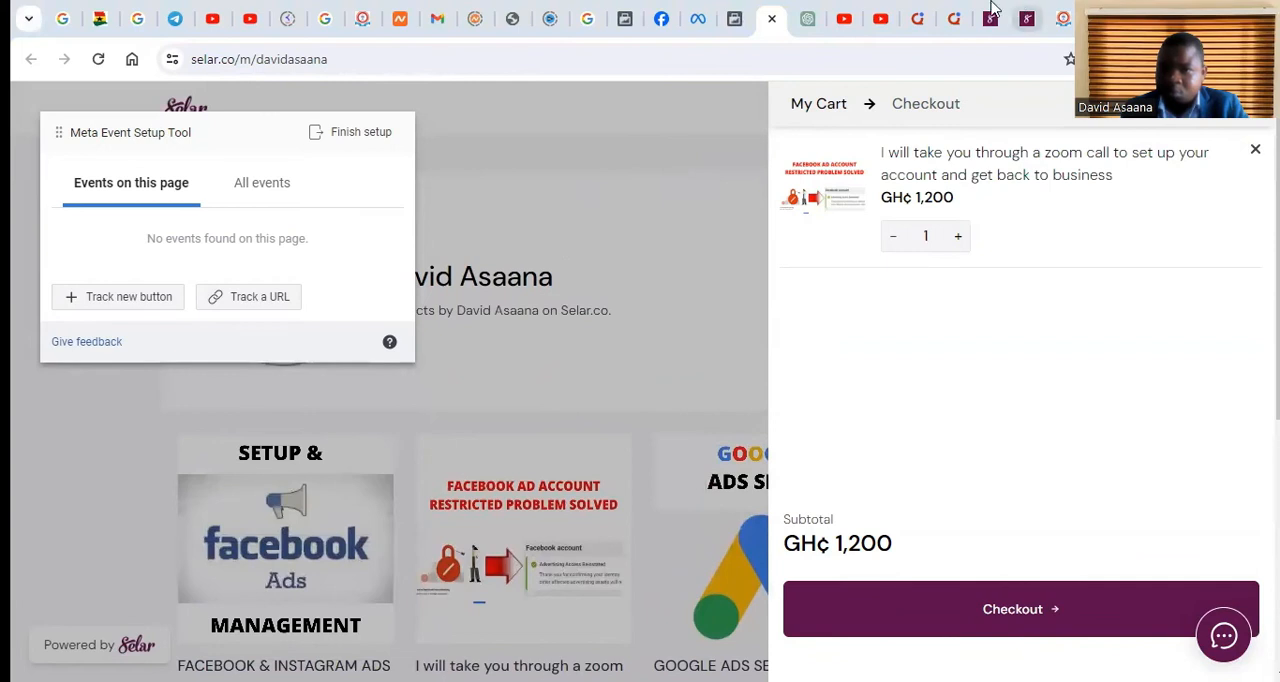
left_click(990, 18)
scroll(305, 275, "down", 5)
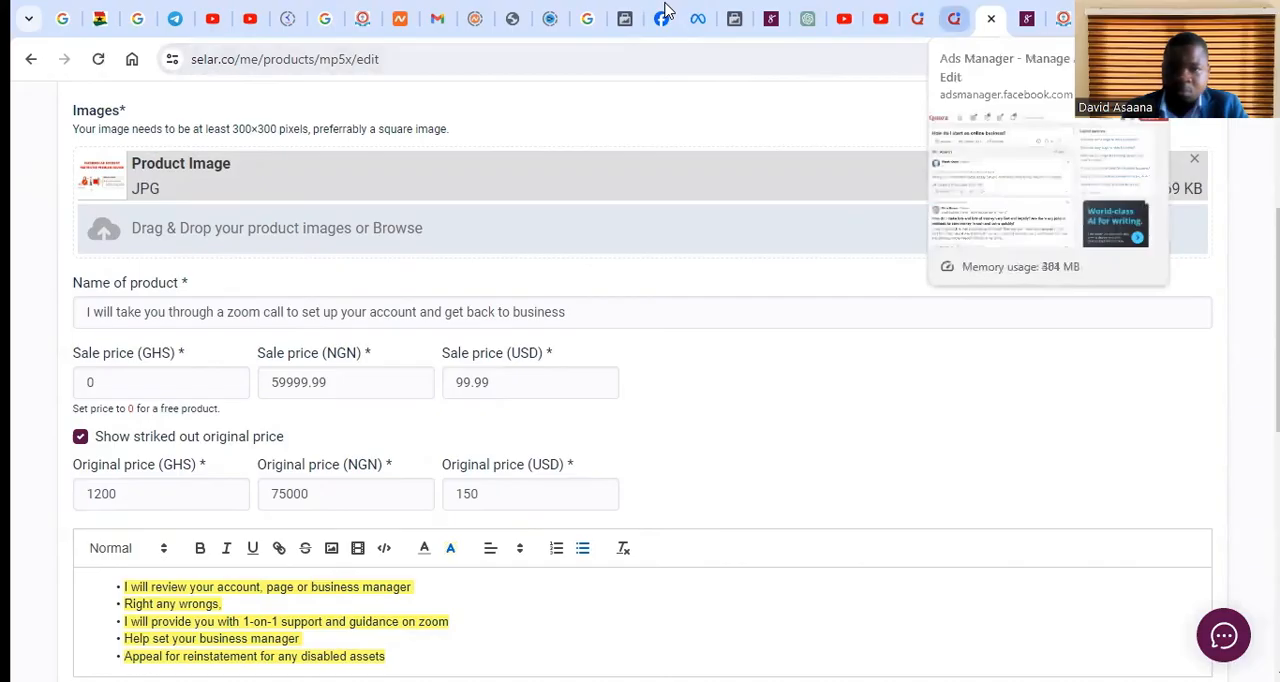
Proceed from the cart to checkout on the store page connected to the Event Setup Tool and examine the contact information and total
left_click(771, 17)
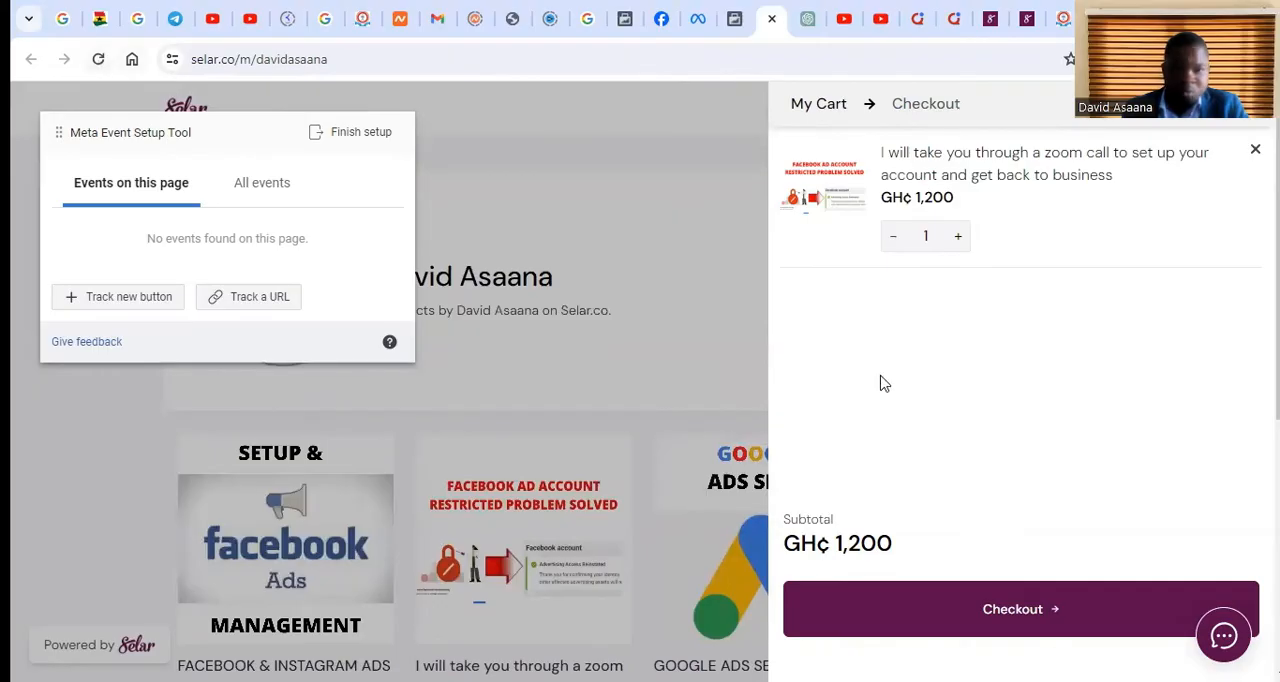
scroll(880, 380, "down", 3)
left_click(1015, 612)
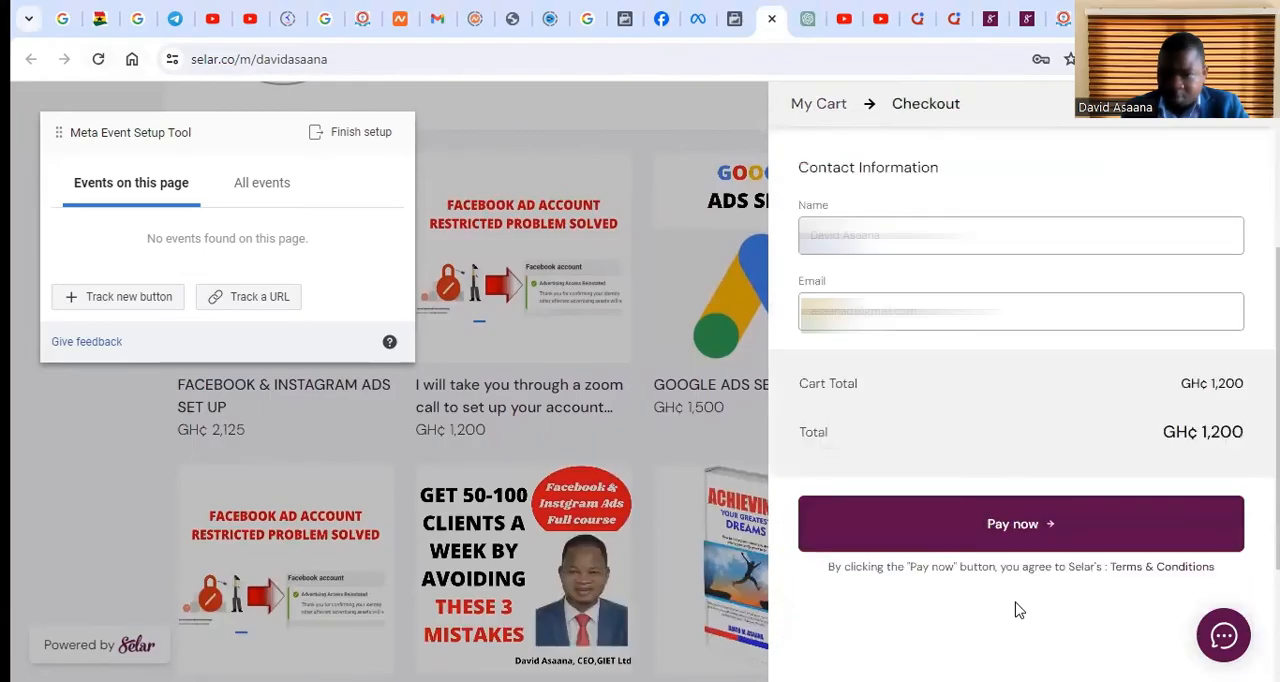
scroll(1088, 470, "down", 2)
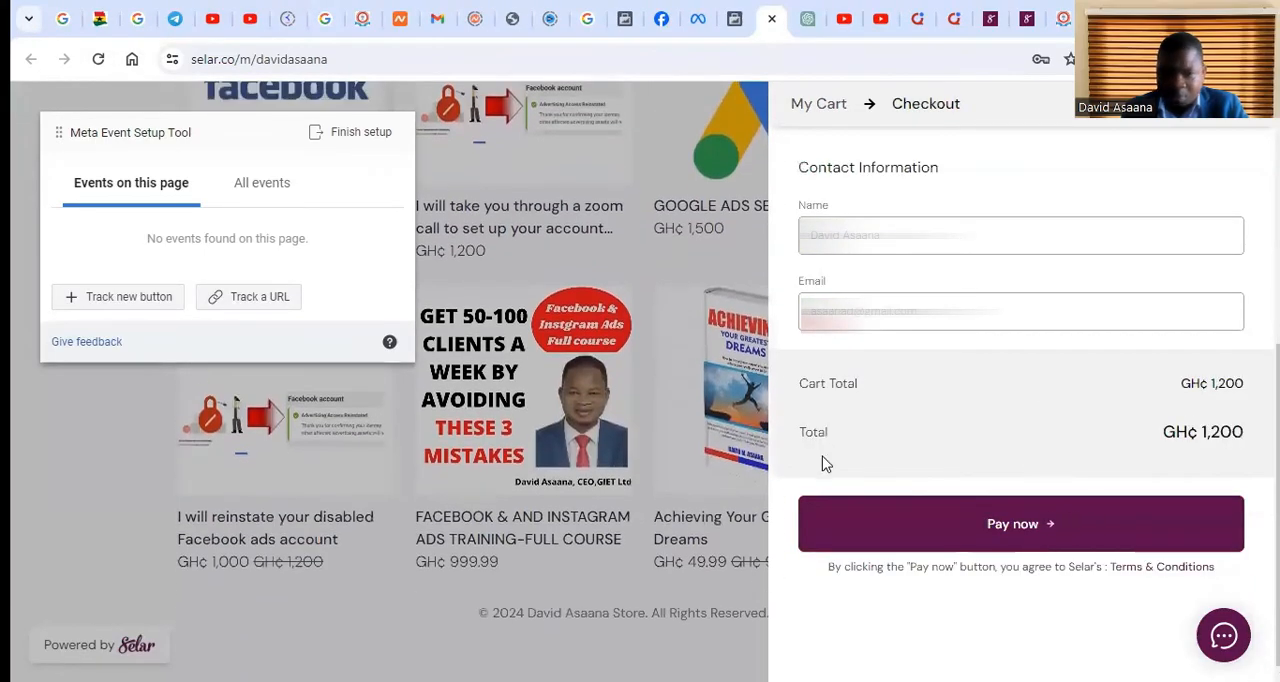
scroll(1060, 330, "up", 3)
scroll(1080, 380, "up", 2)
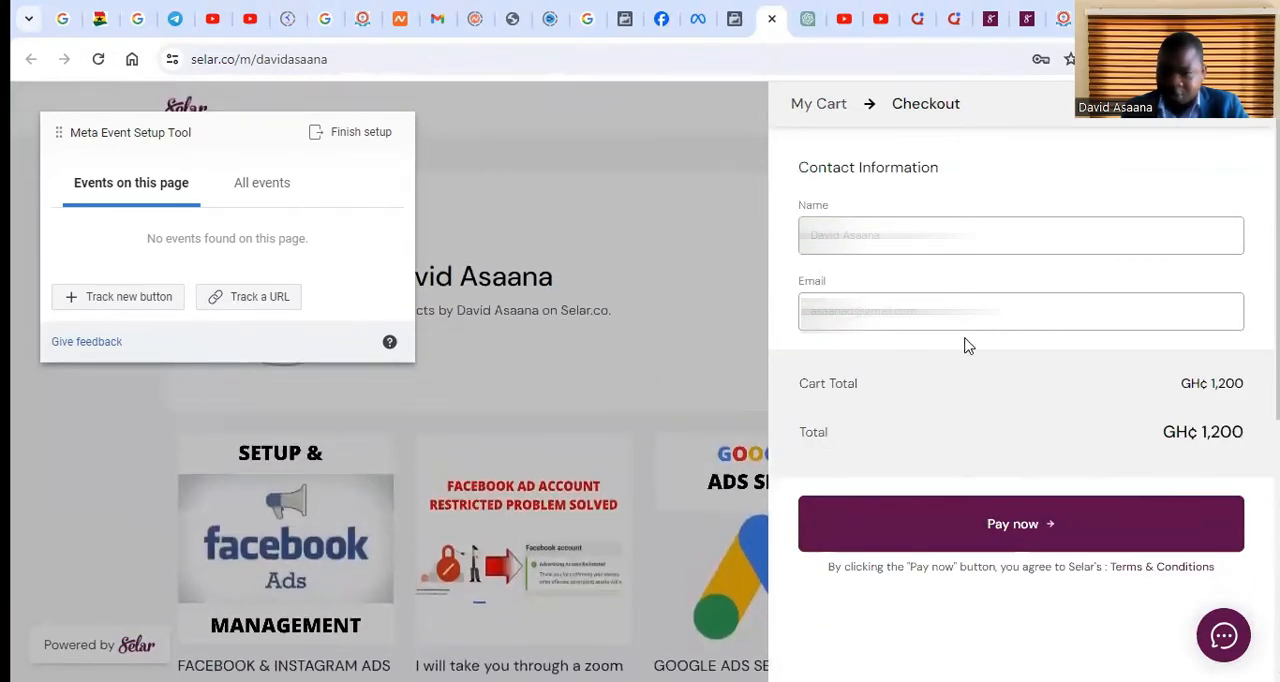
scroll(962, 370, "down", 1)
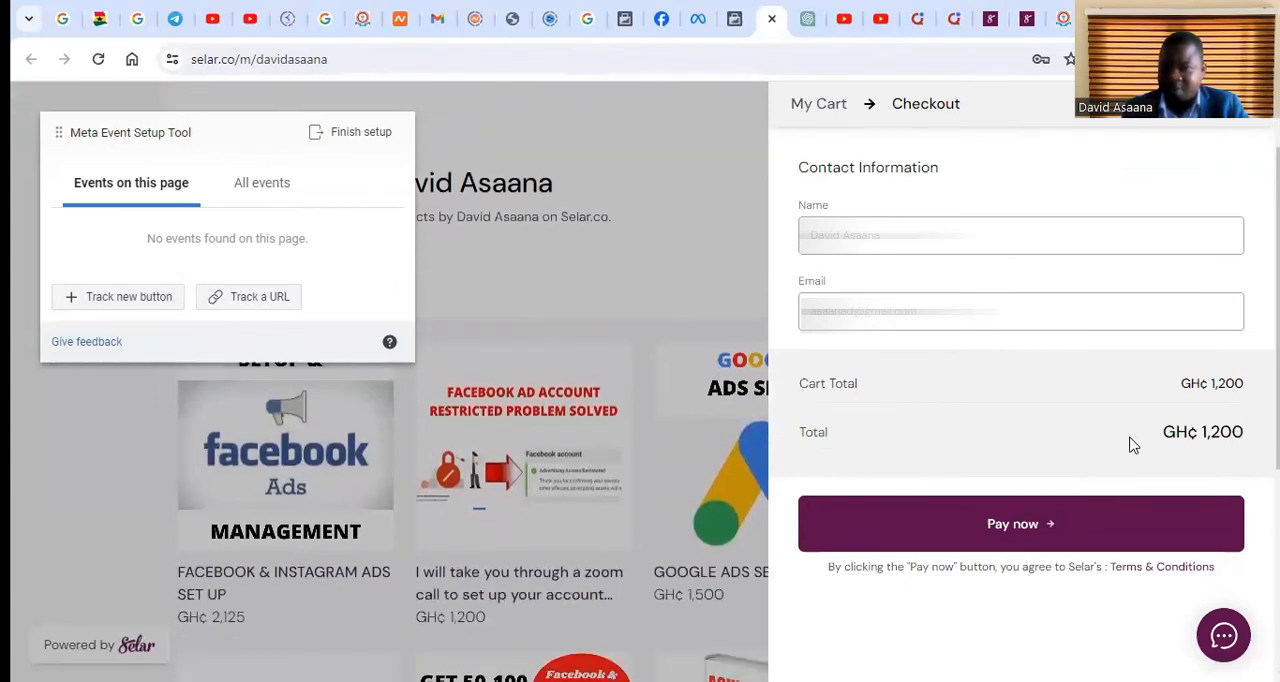
scroll(1123, 491, "down", 3)
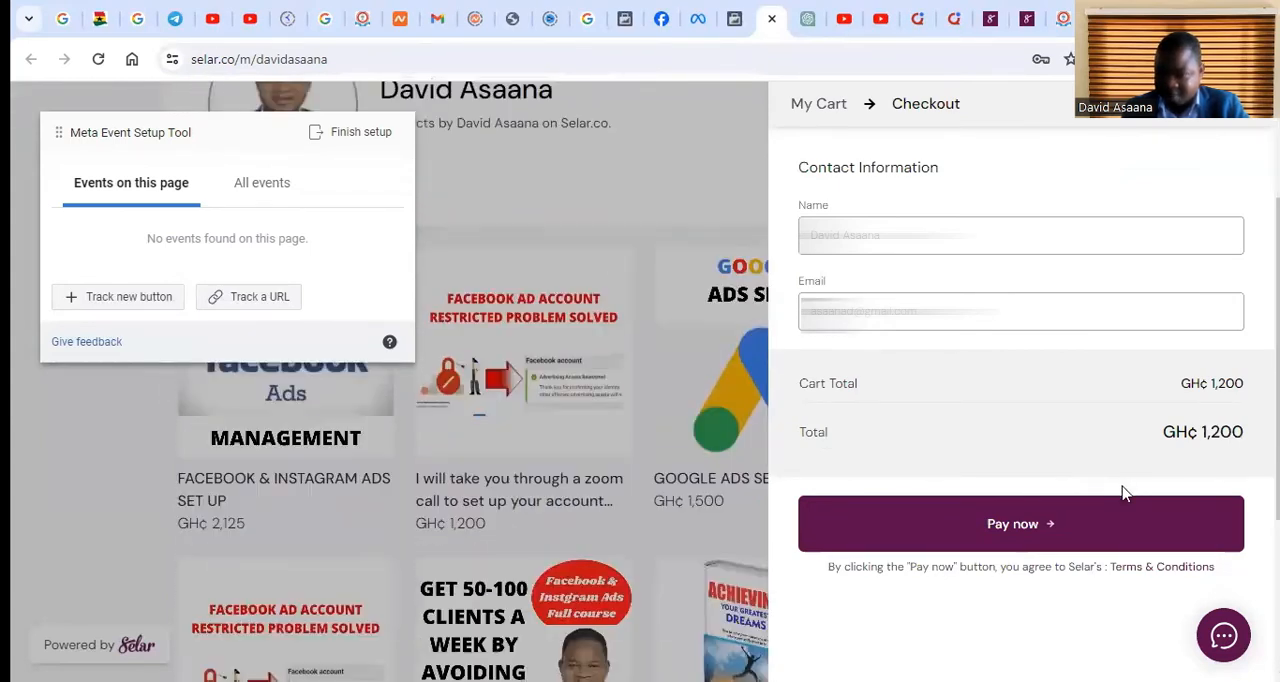
scroll(1098, 508, "down", 1)
scroll(1037, 381, "up", 4)
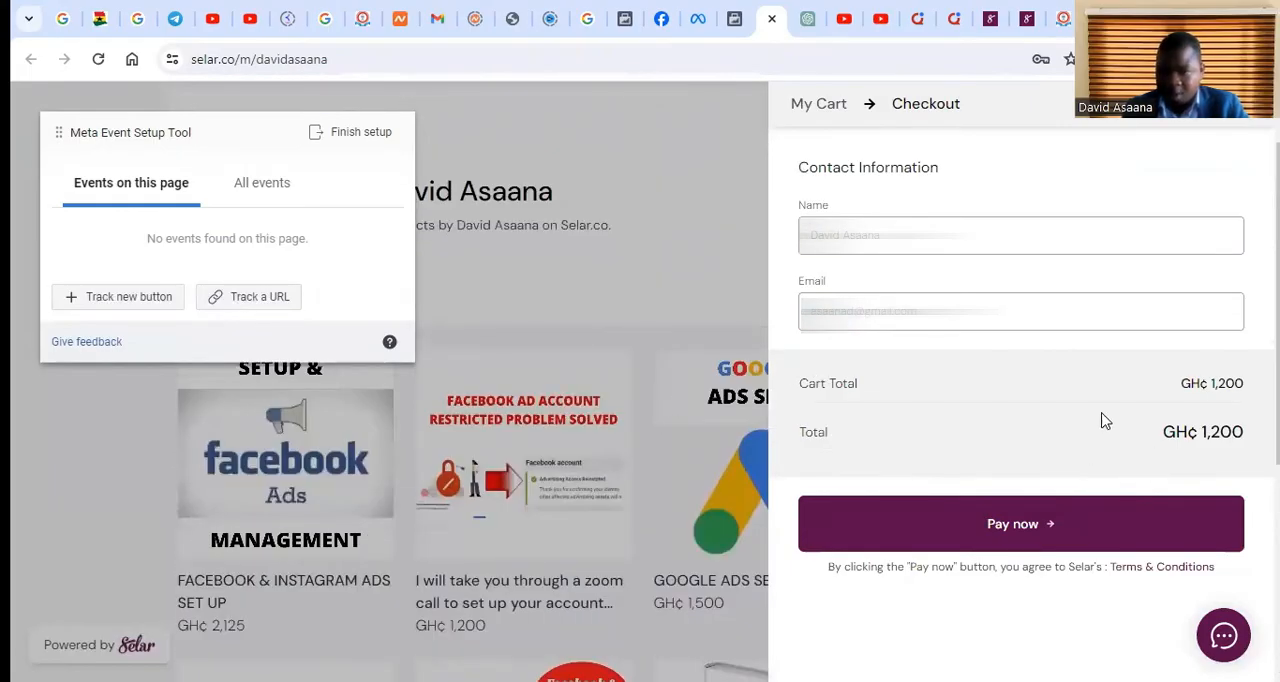
Reload the store page to refresh its prices and open the zoom call account setup product in its detail view
left_click(98, 59)
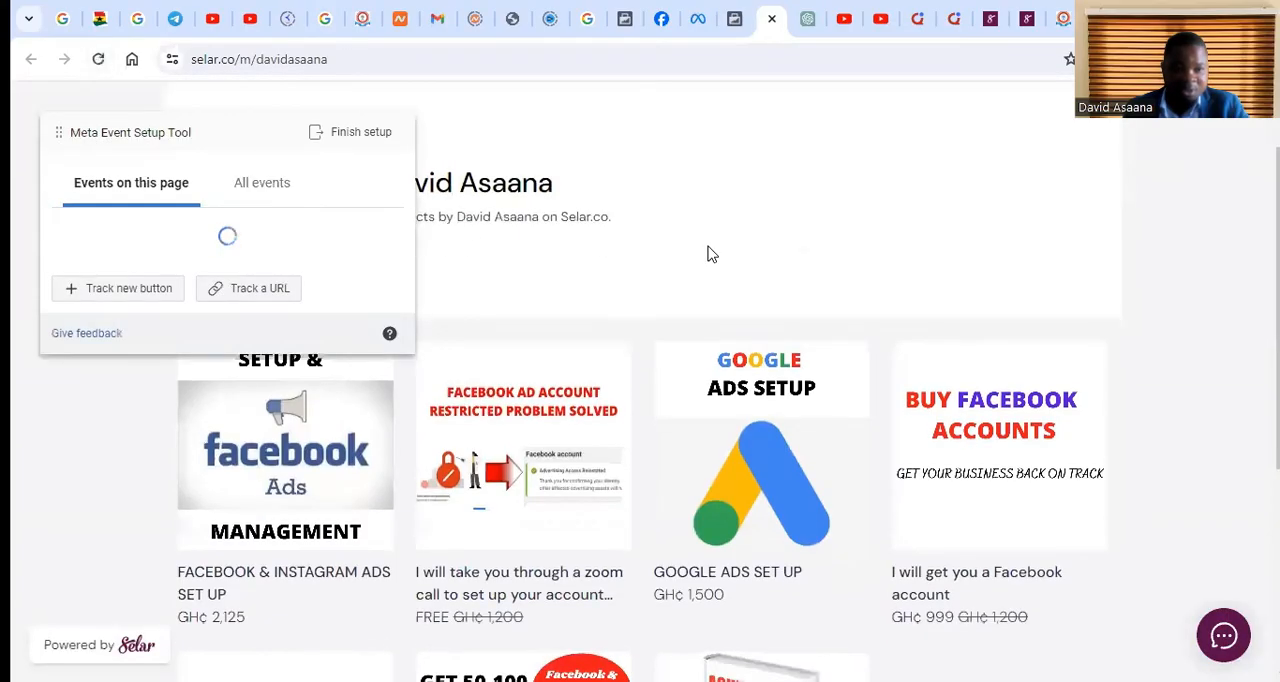
scroll(942, 380, "down", 3)
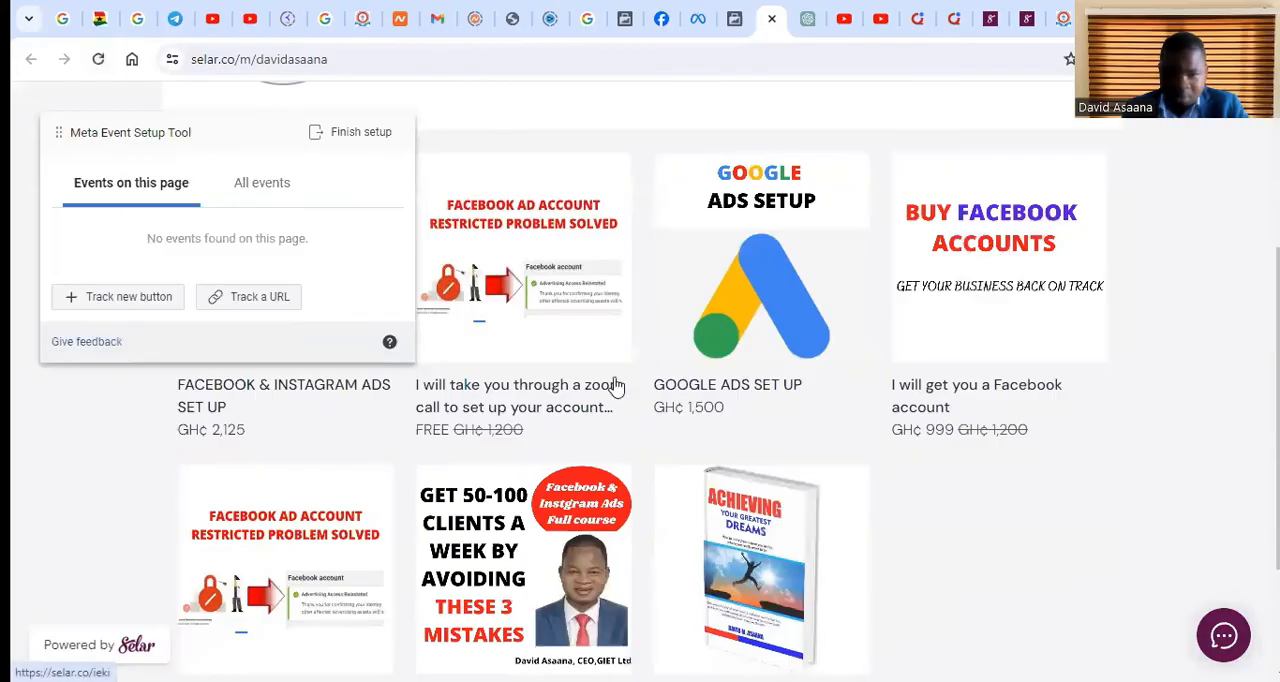
scroll(614, 386, "down", 1)
scroll(545, 335, "up", 1)
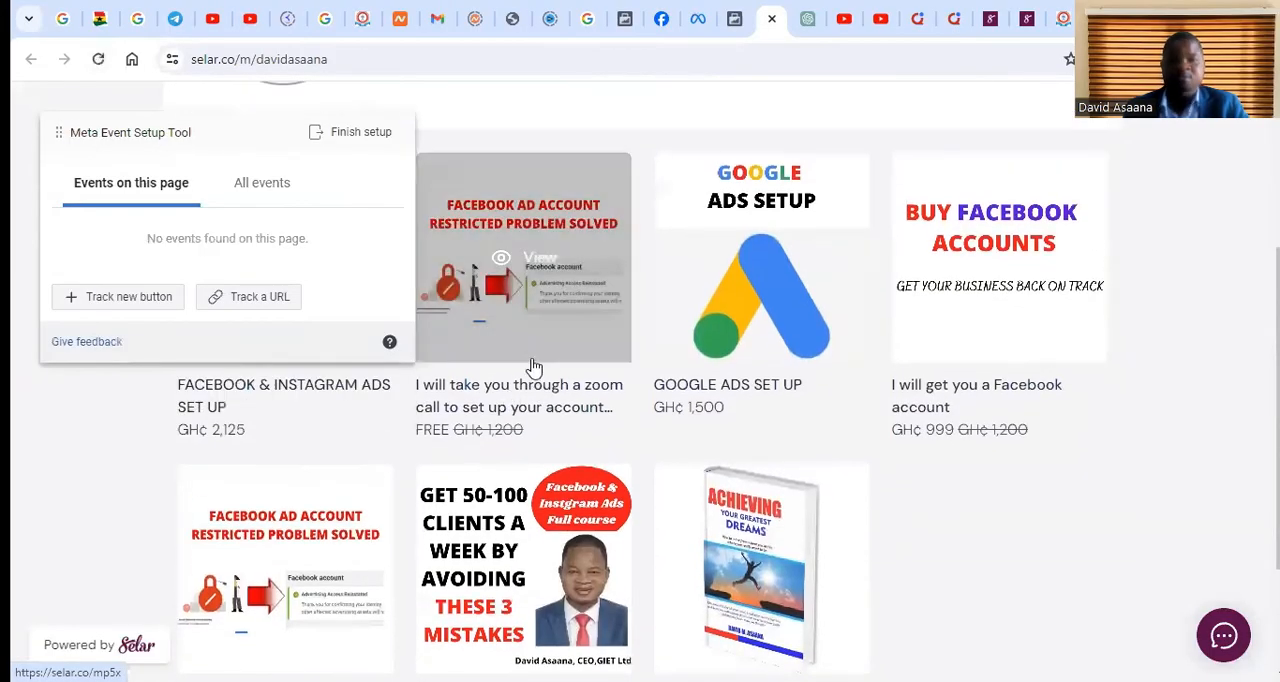
left_click(532, 371)
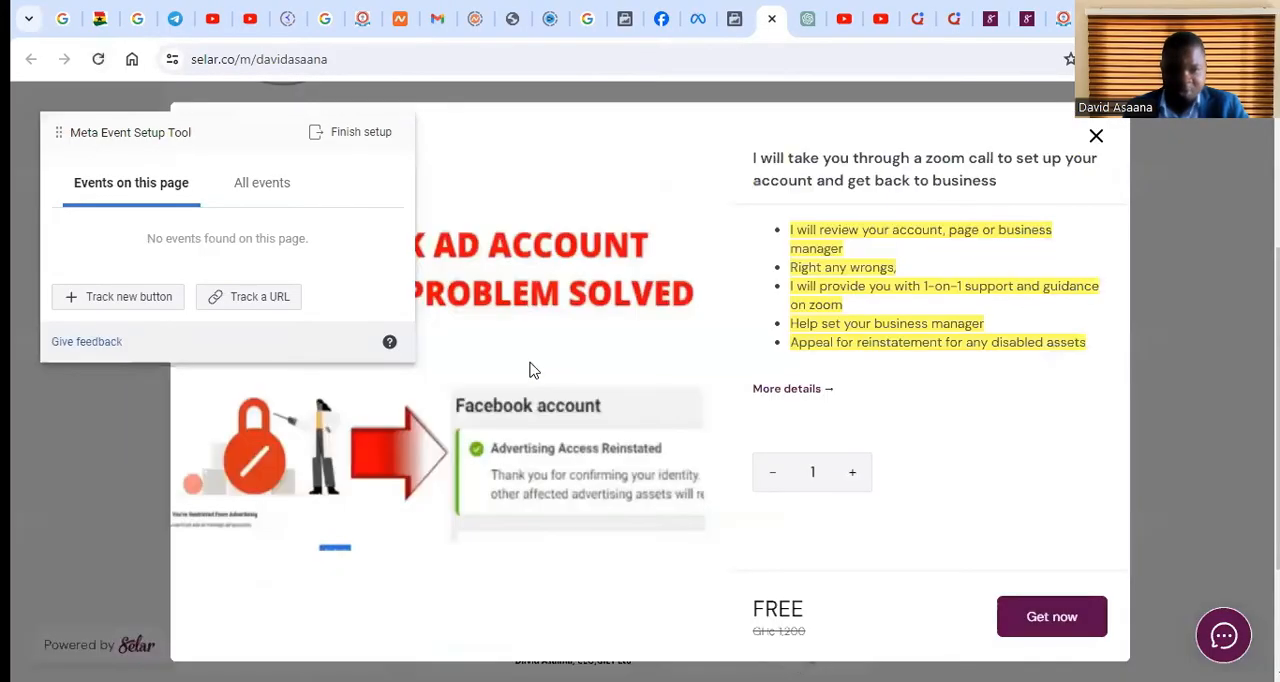
Get the free zoom call product and complete the checkout with the prefilled contact information to reach the receipt page
left_click(1057, 618)
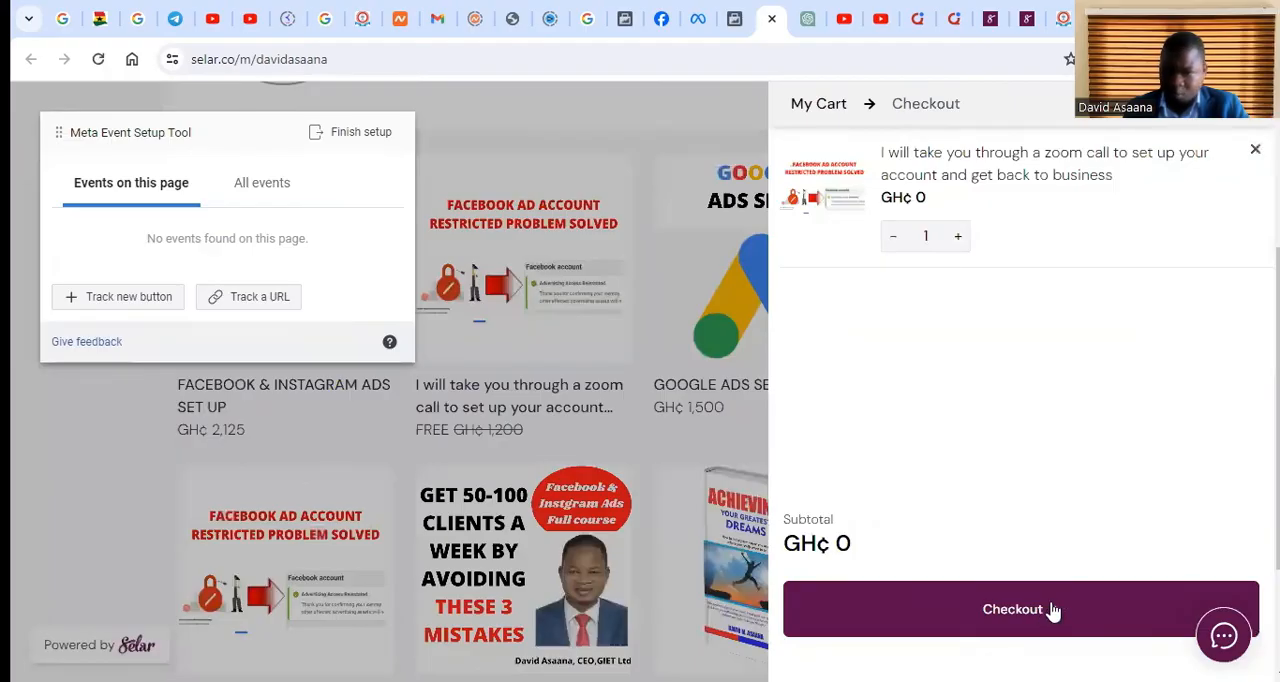
left_click(1053, 613)
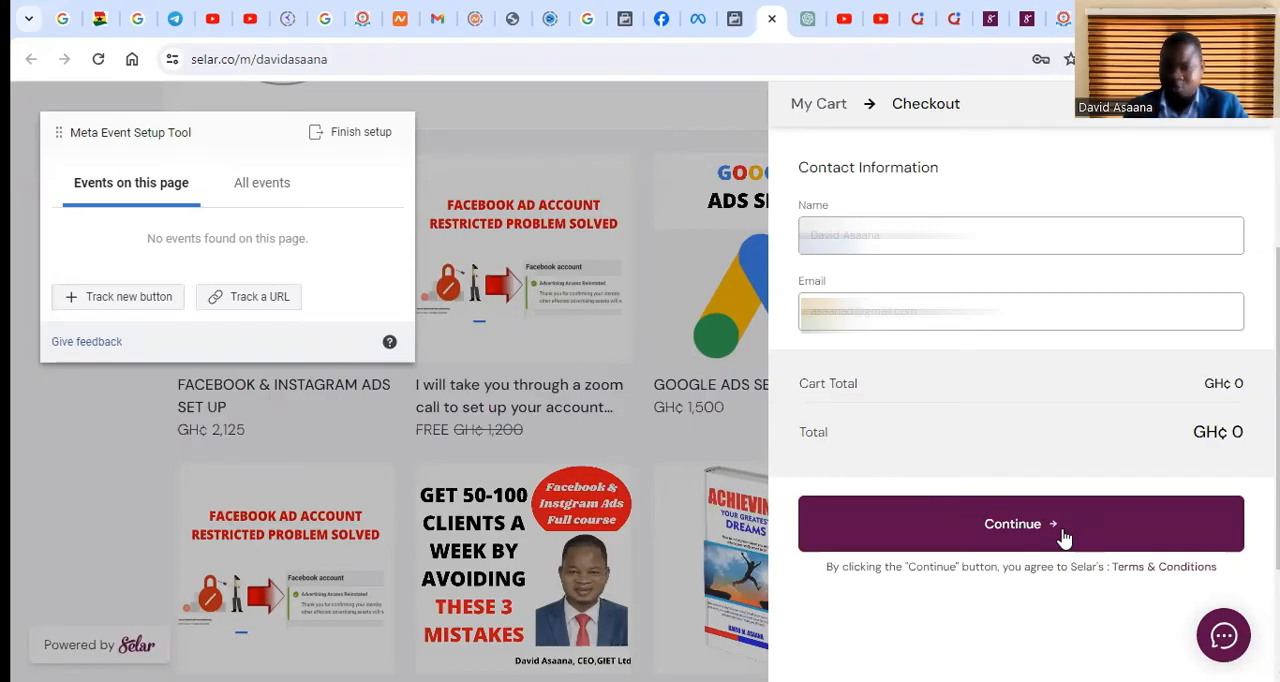
left_click(1064, 538)
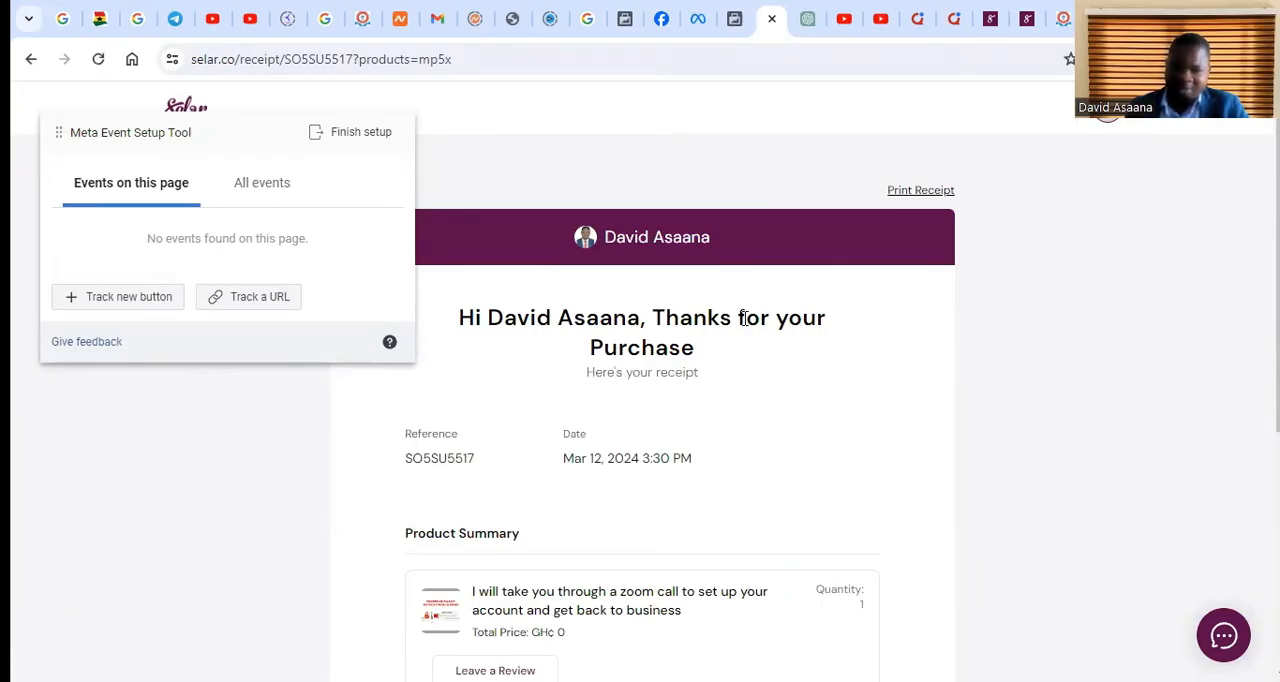
Start tracking a URL in the Event Setup Tool on the purchase receipt page and choose Purchase as the event
scroll(743, 318, "down", 3)
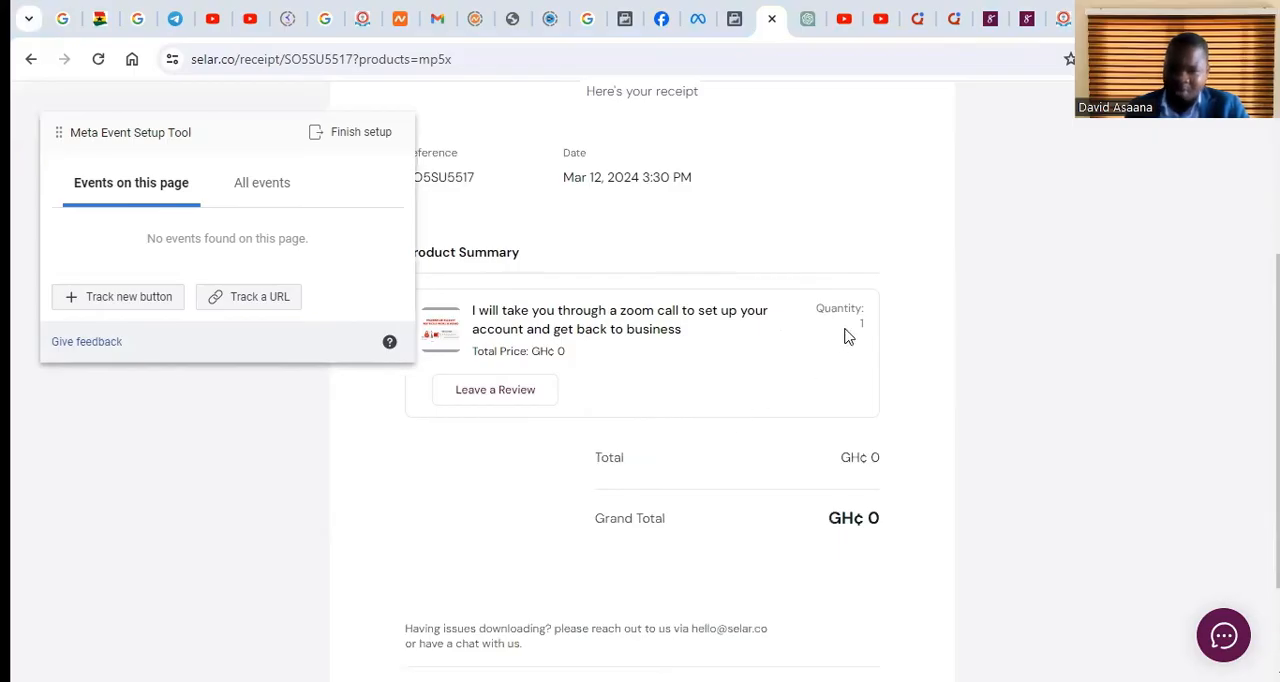
scroll(776, 422, "down", 1)
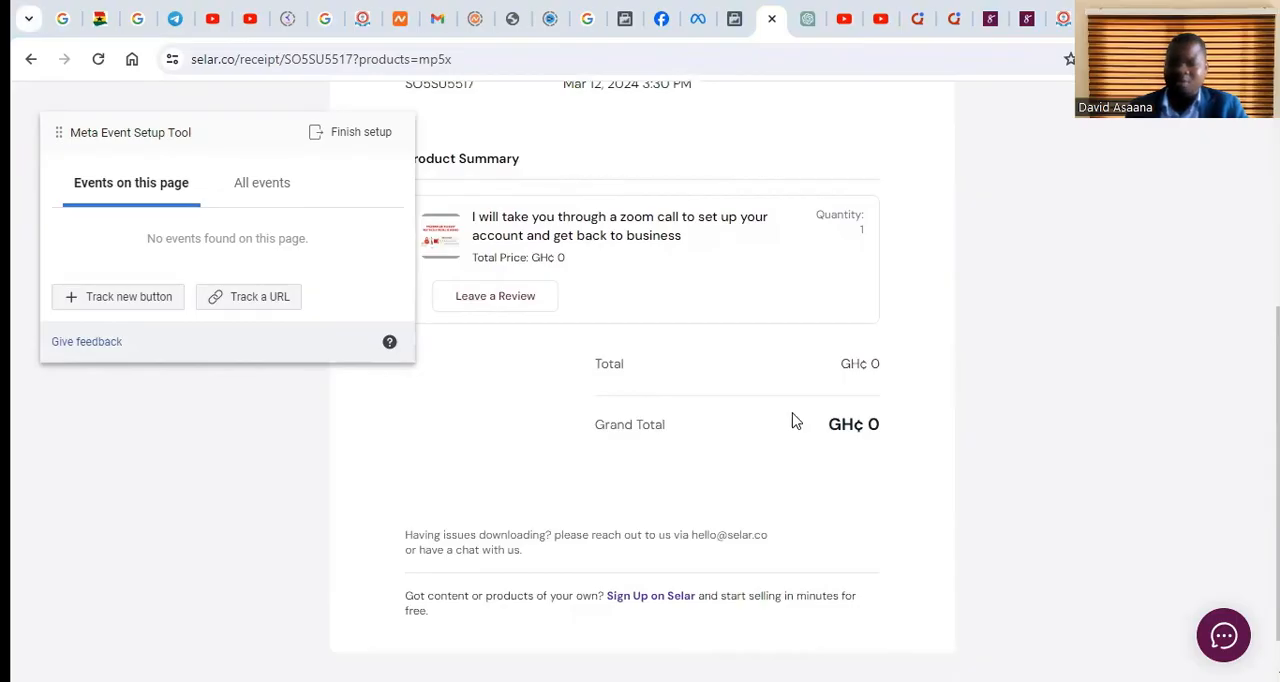
scroll(790, 420, "up", 3)
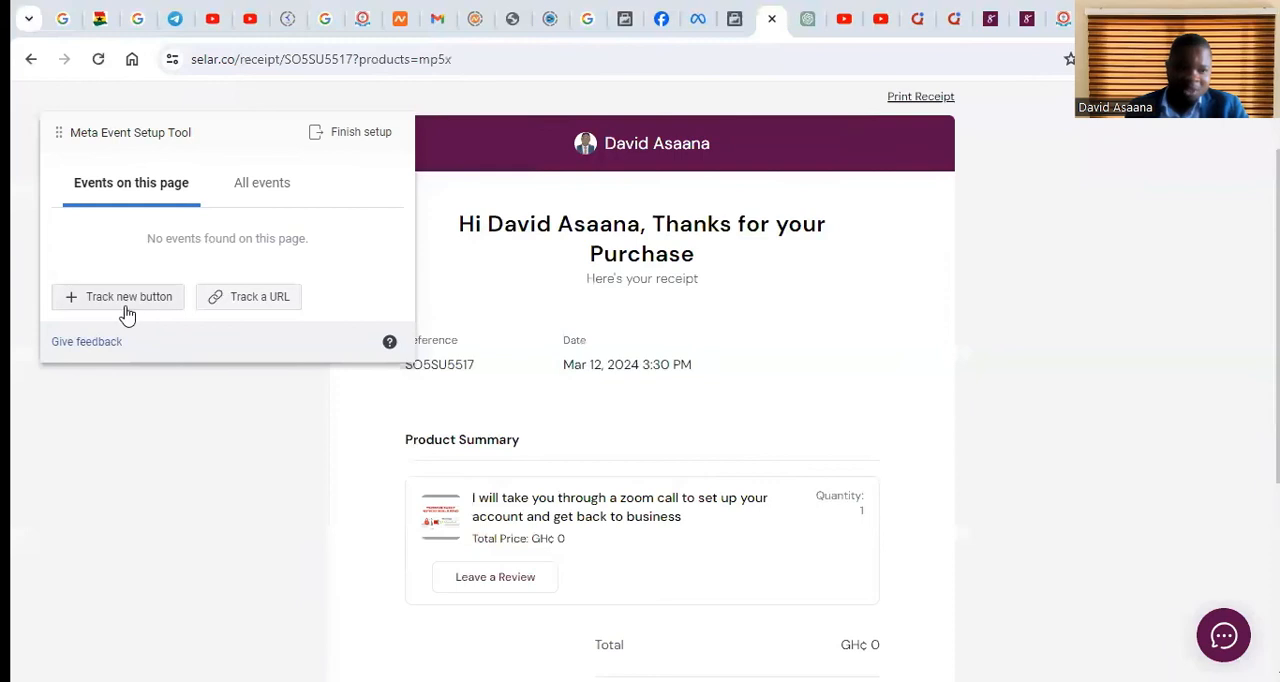
left_click(266, 309)
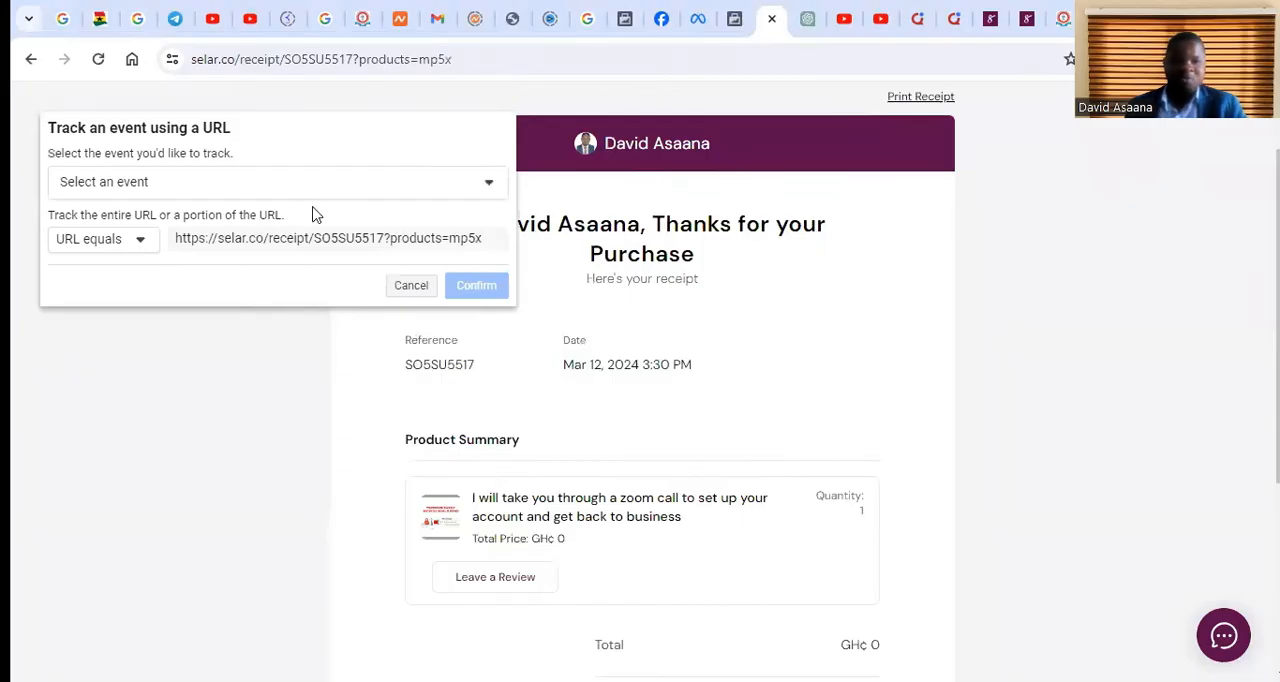
left_click(380, 190)
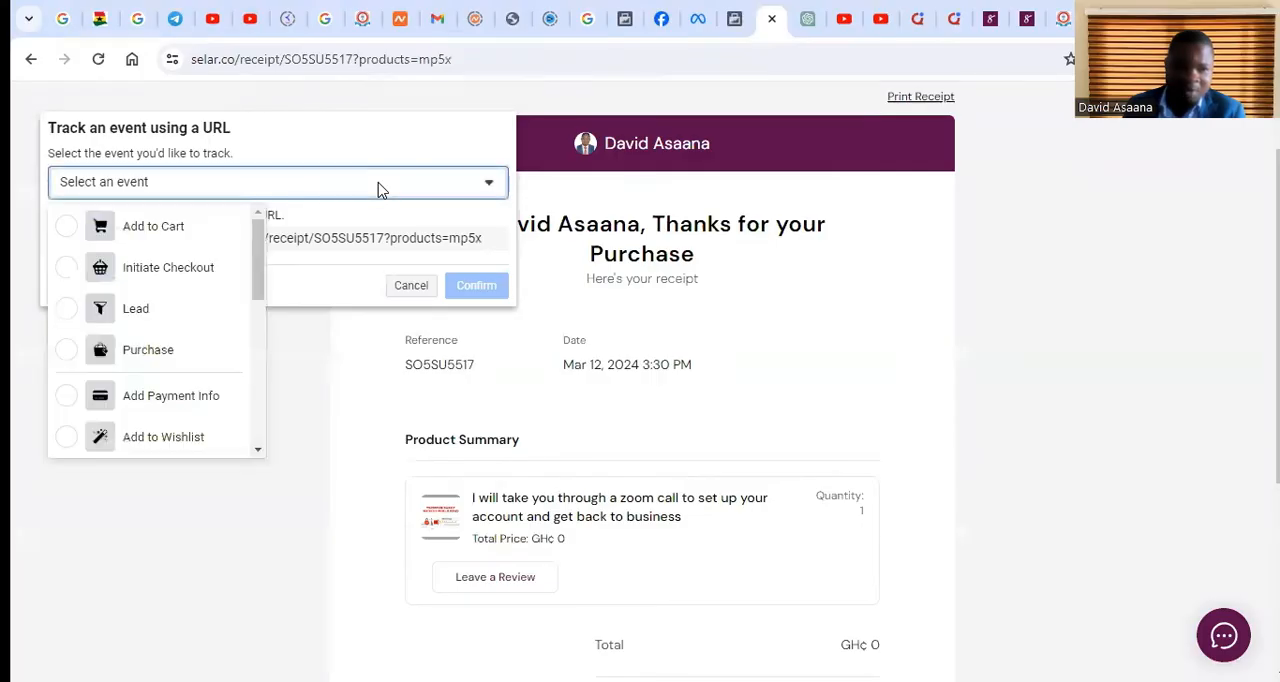
scroll(168, 428, "down", 4)
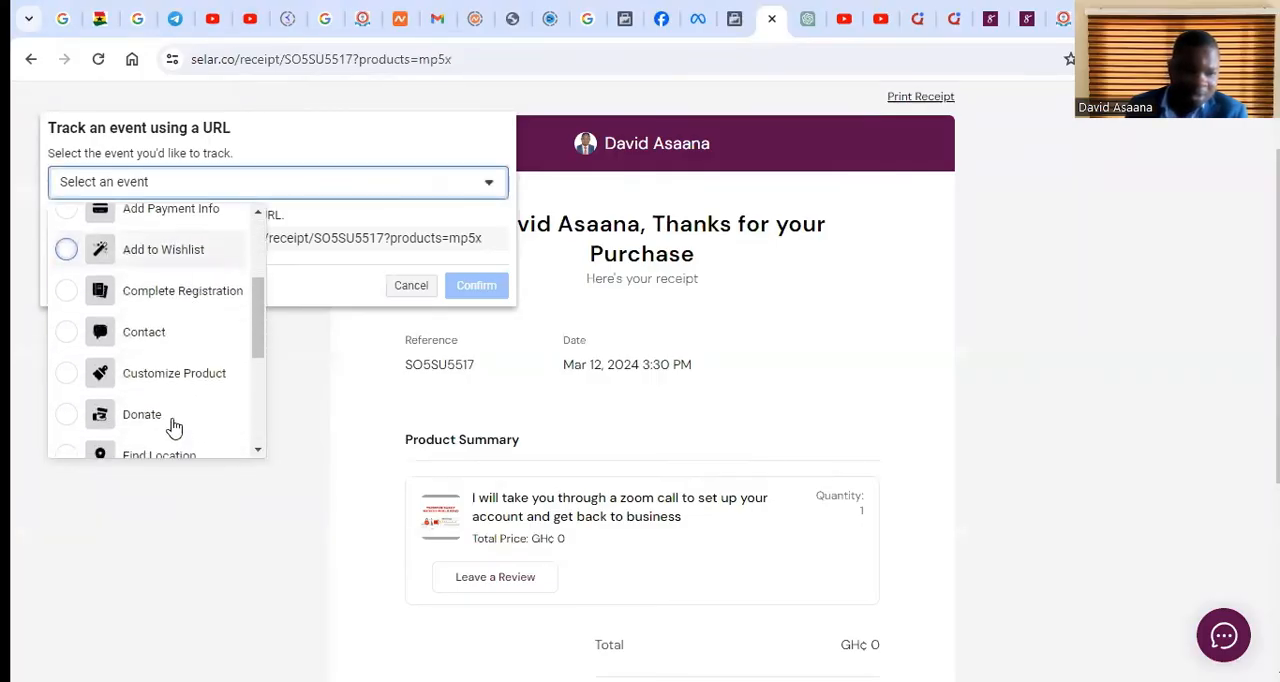
scroll(178, 386, "up", 4)
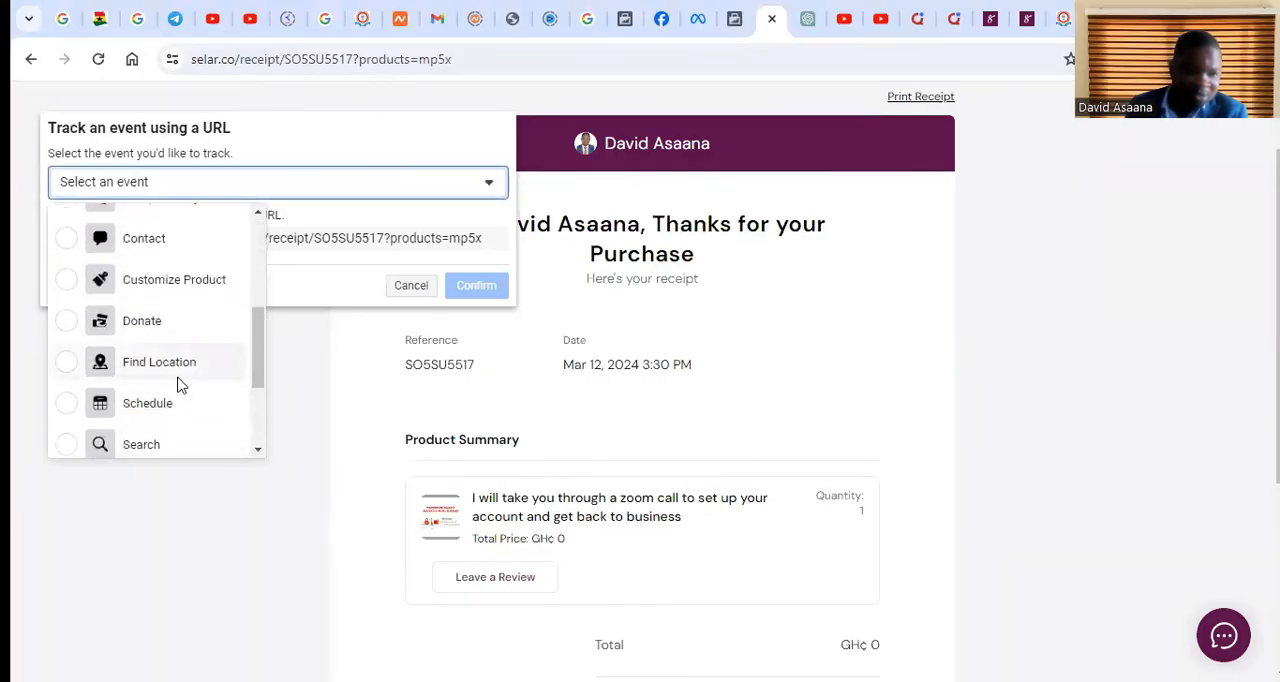
left_click(176, 359)
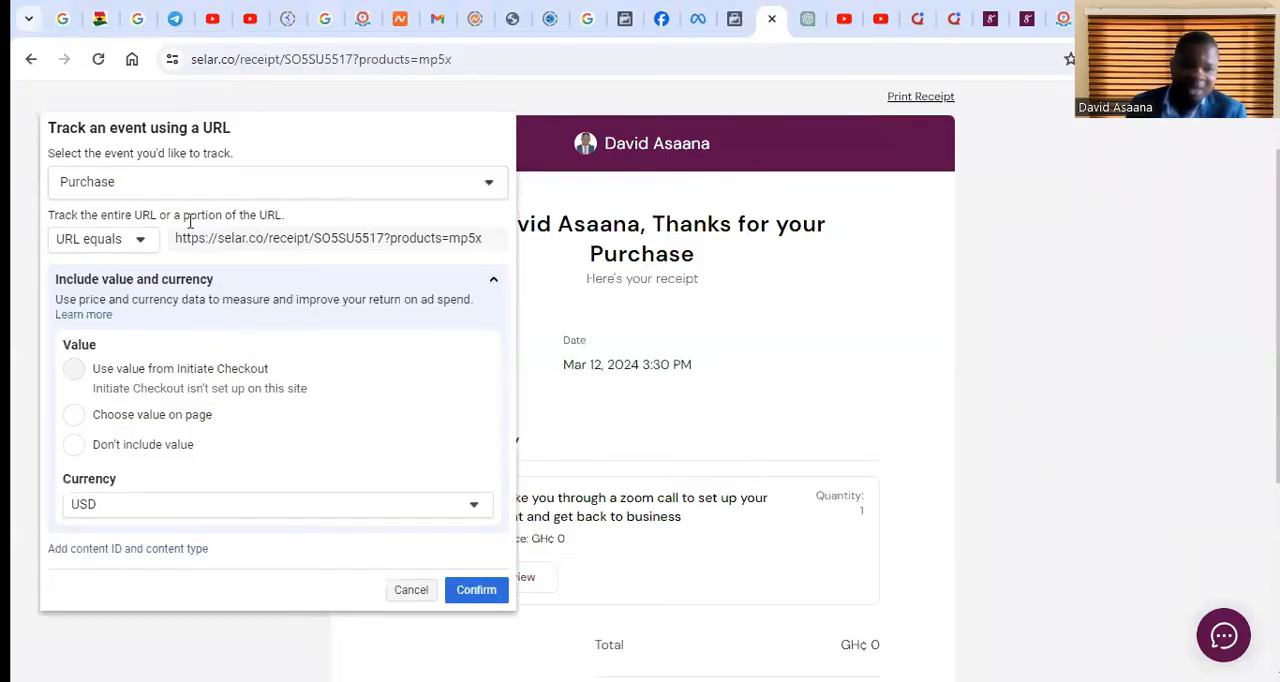
Set the Purchase event's URL rule to URL contains and its value option to Don't include value
left_click(140, 240)
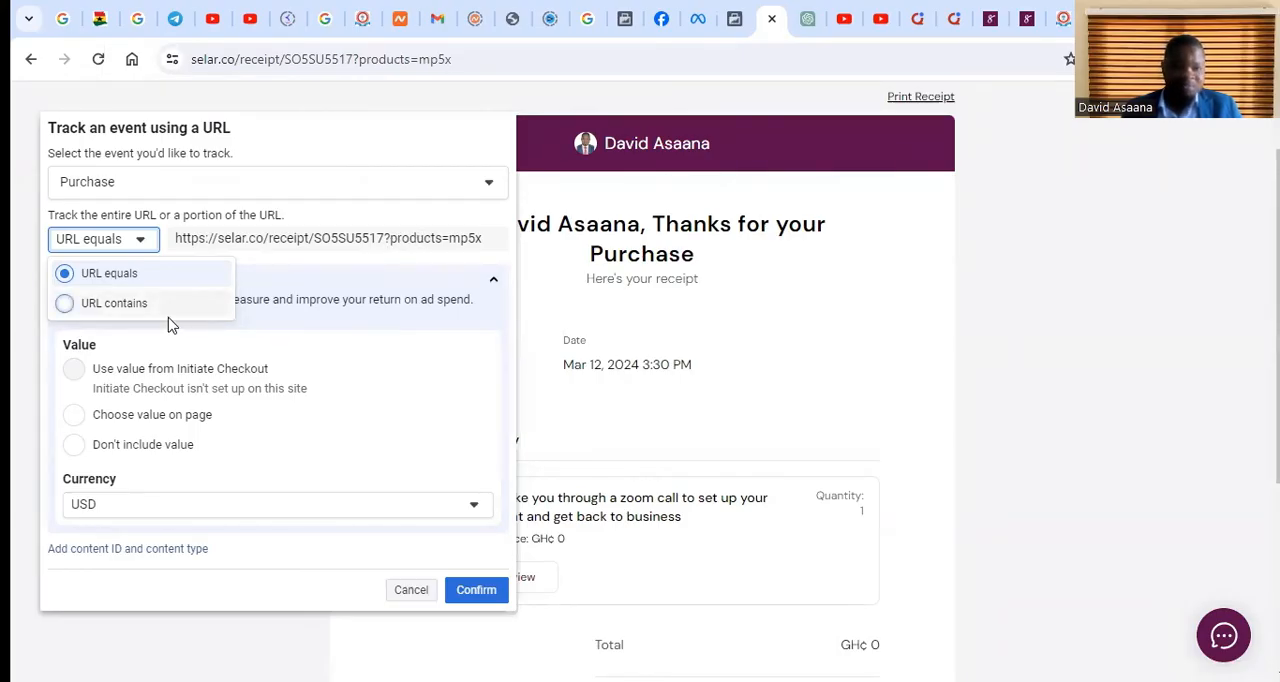
left_click(195, 304)
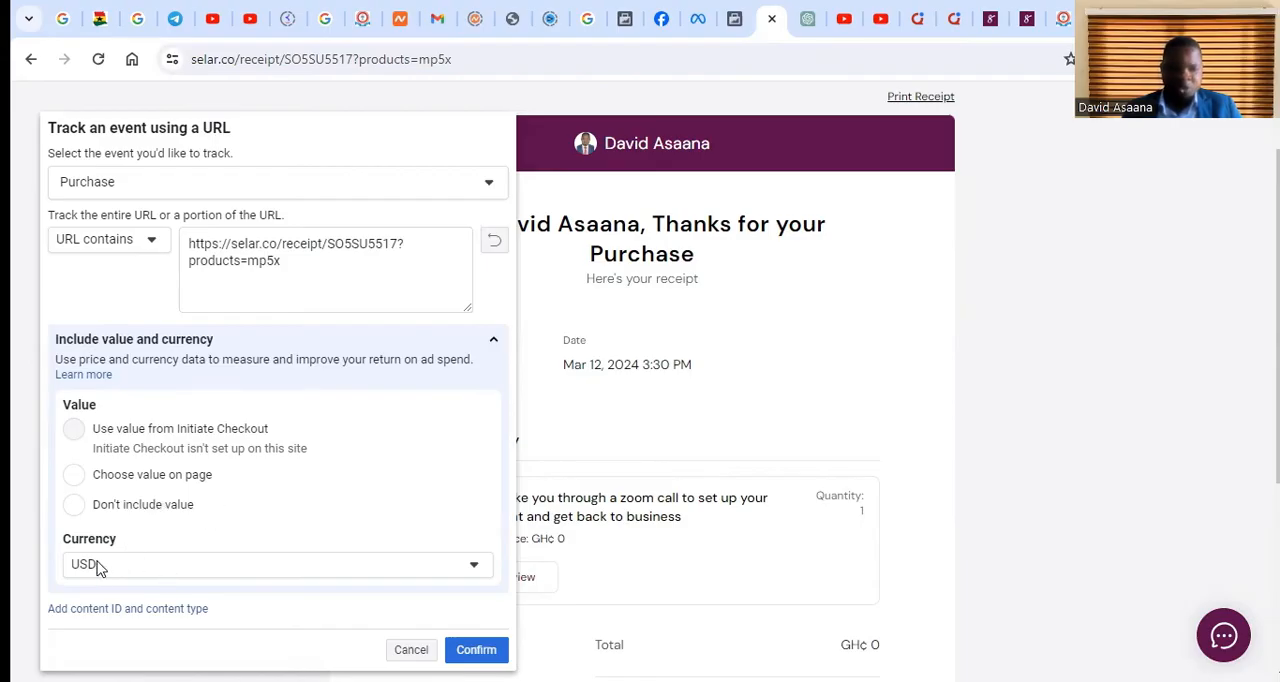
scroll(110, 545, "down", 2)
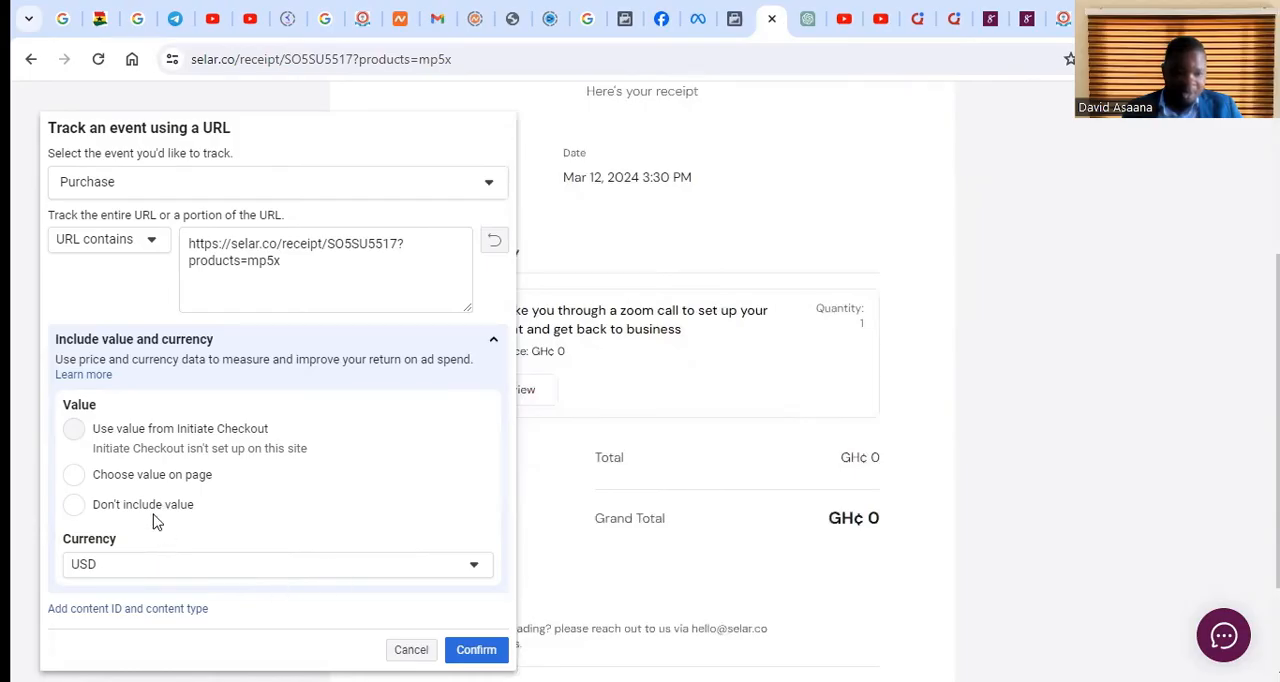
left_click(73, 505)
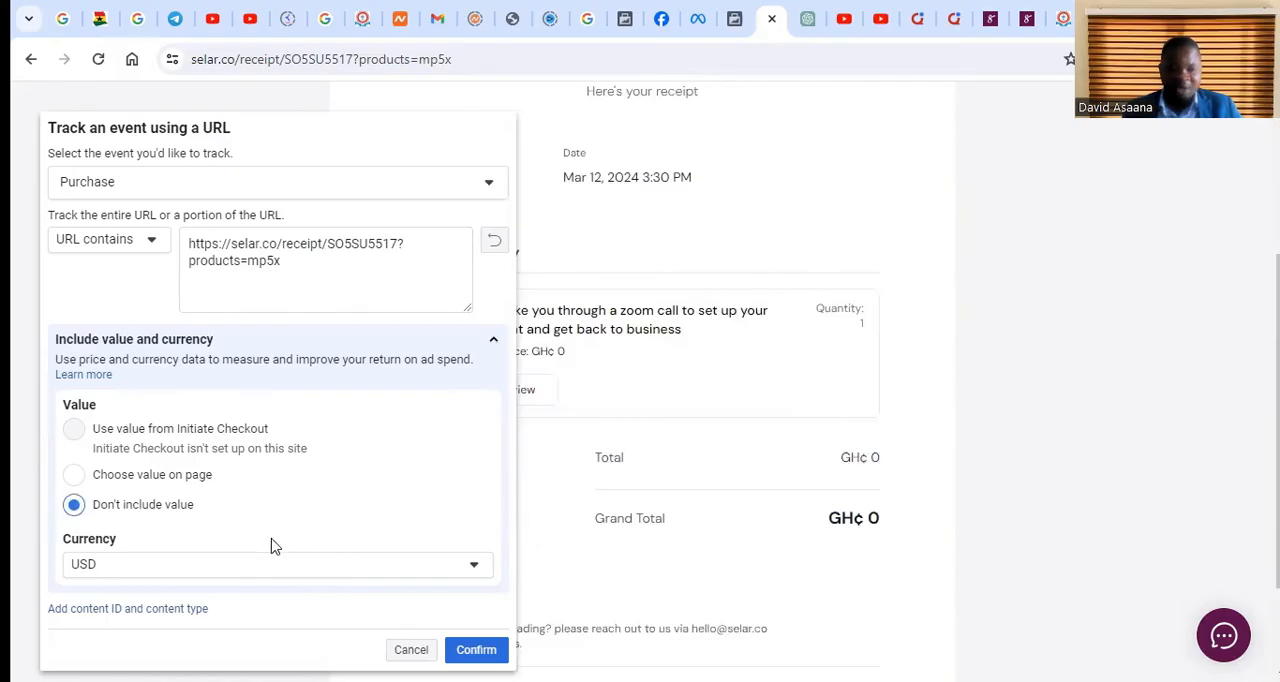
Confirm the URL contains Purchase event with USD as its currency and retry the setup request
left_click(413, 567)
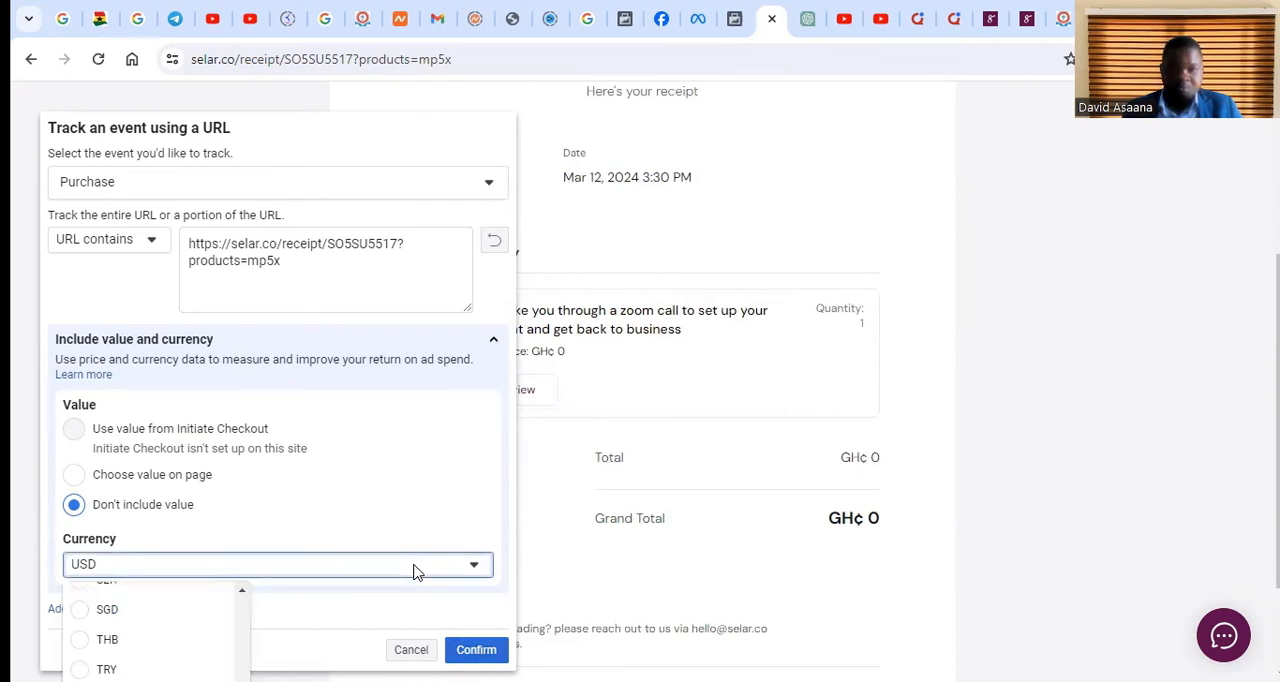
left_click(370, 520)
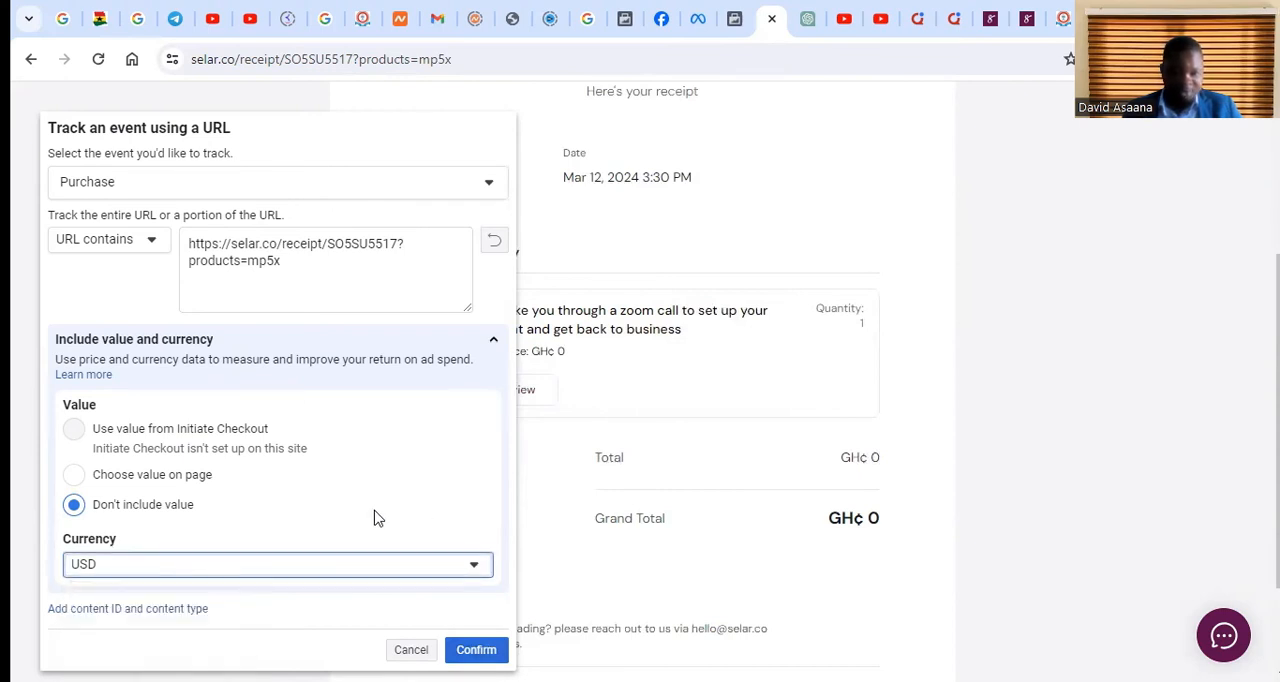
left_click(476, 649)
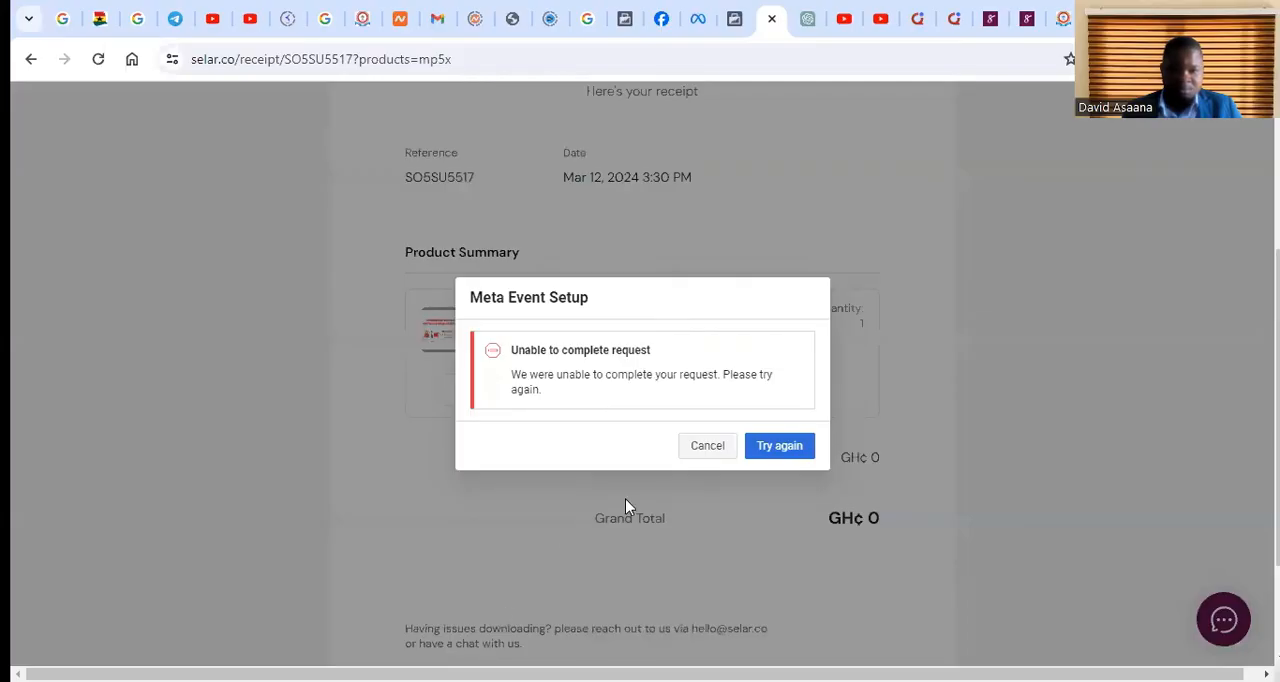
left_click(798, 448)
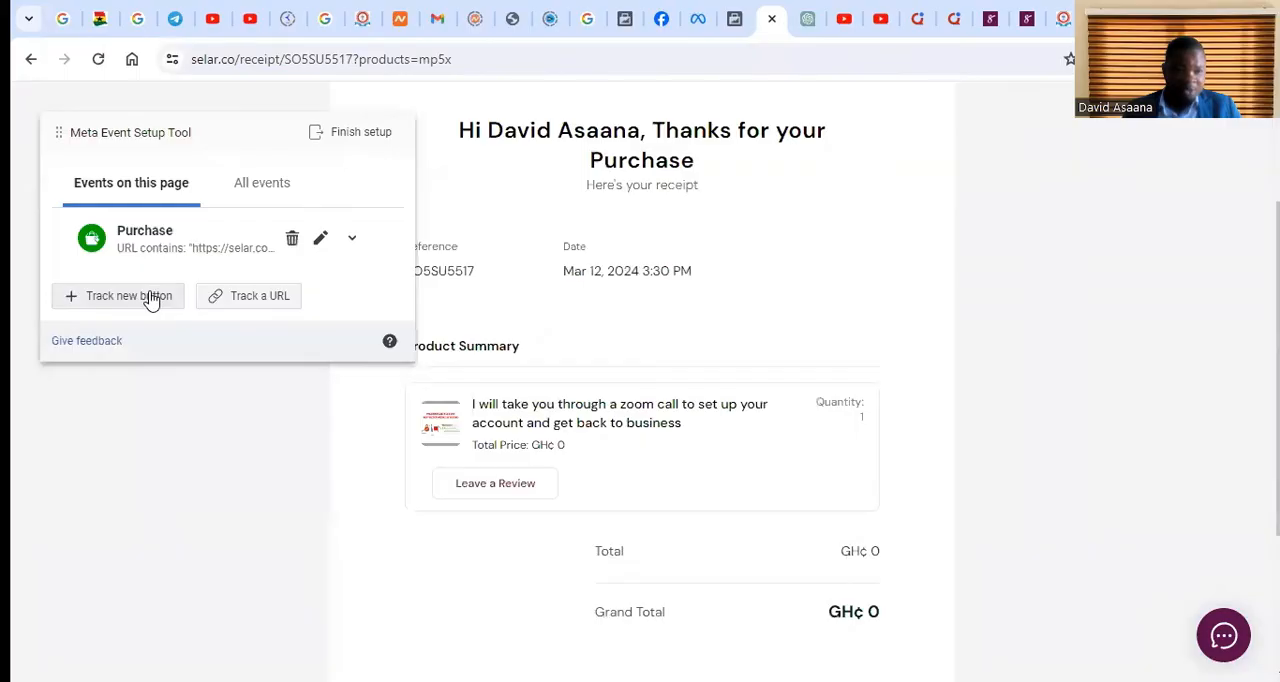
Add a second URL-tracked Purchase event using the URL equals rule for the receipt page and confirm it
left_click(272, 297)
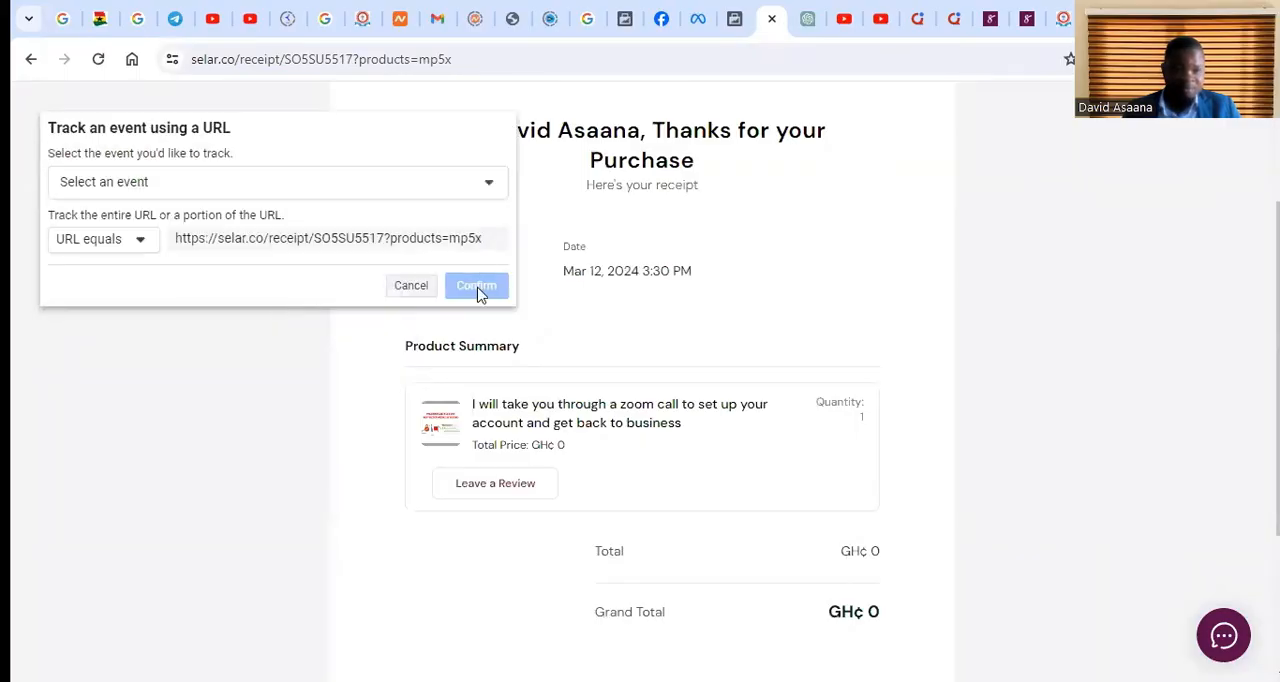
left_click(365, 192)
scroll(193, 405, "down", 3)
scroll(193, 405, "up", 2)
scroll(193, 405, "down", 3)
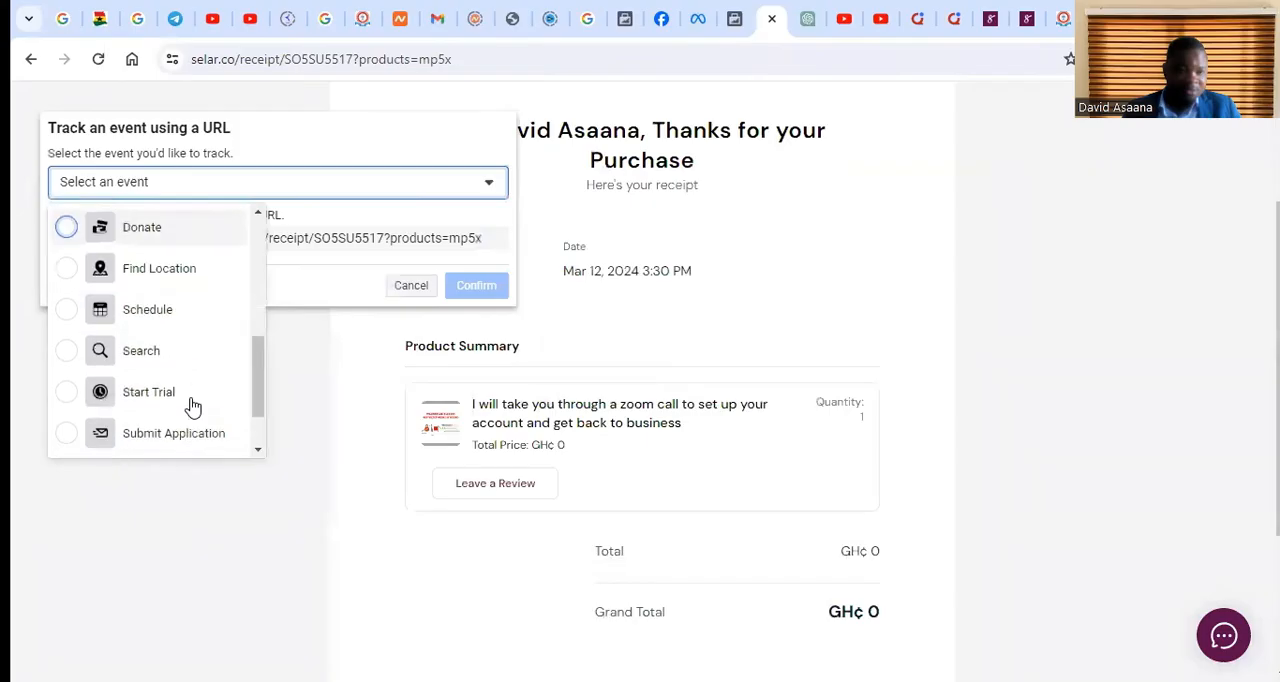
scroll(192, 403, "down", 2)
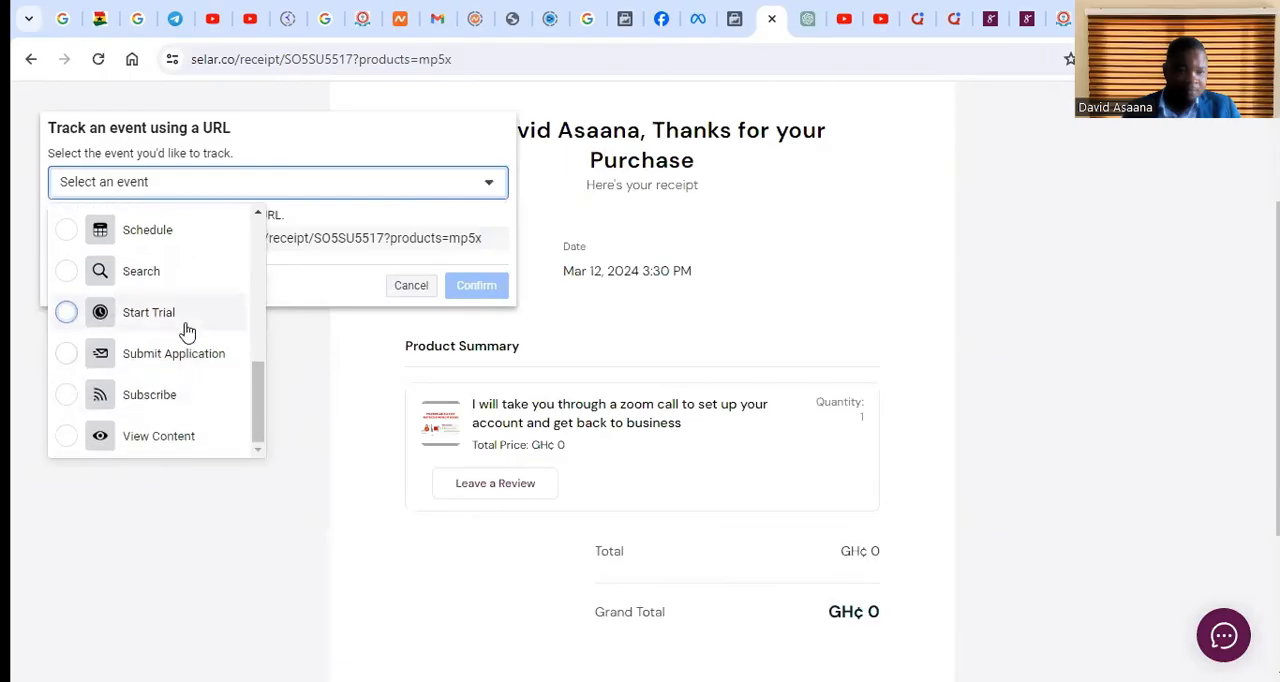
scroll(177, 354, "down", 2)
scroll(177, 354, "up", 5)
scroll(177, 305, "up", 3)
left_click(186, 274)
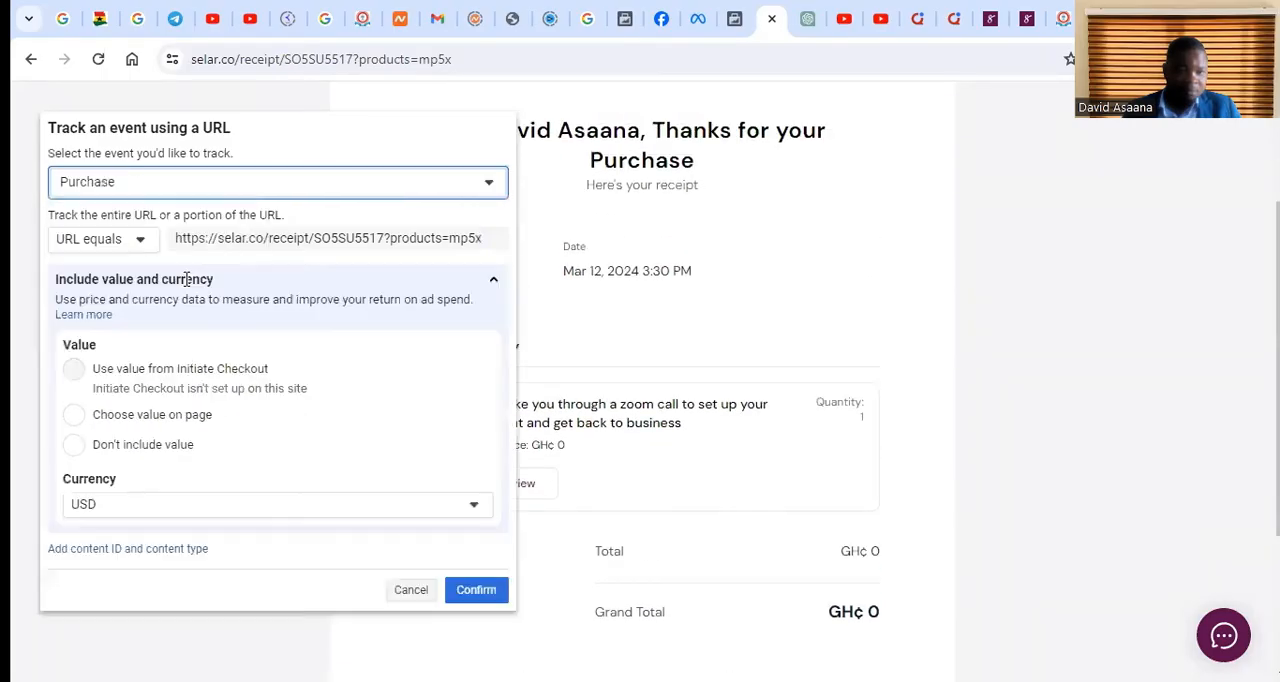
left_click(478, 591)
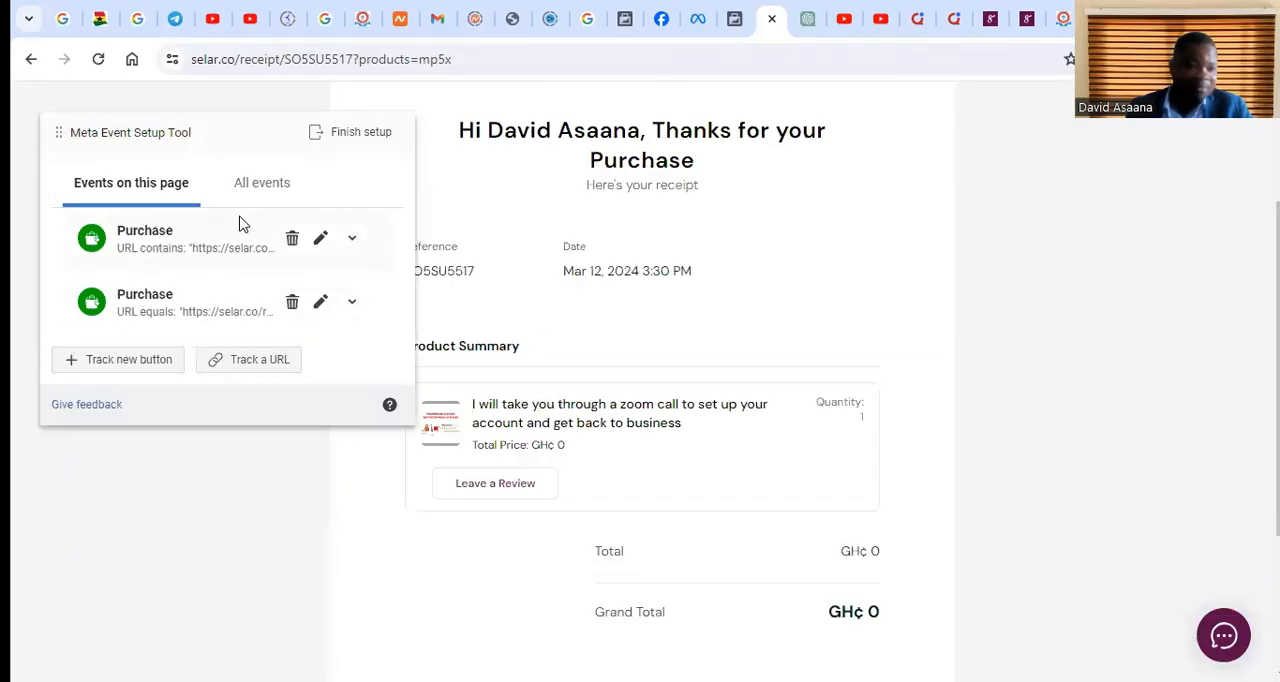
Finish the event setup with both Purchase events and dismiss the feedback survey
left_click(361, 133)
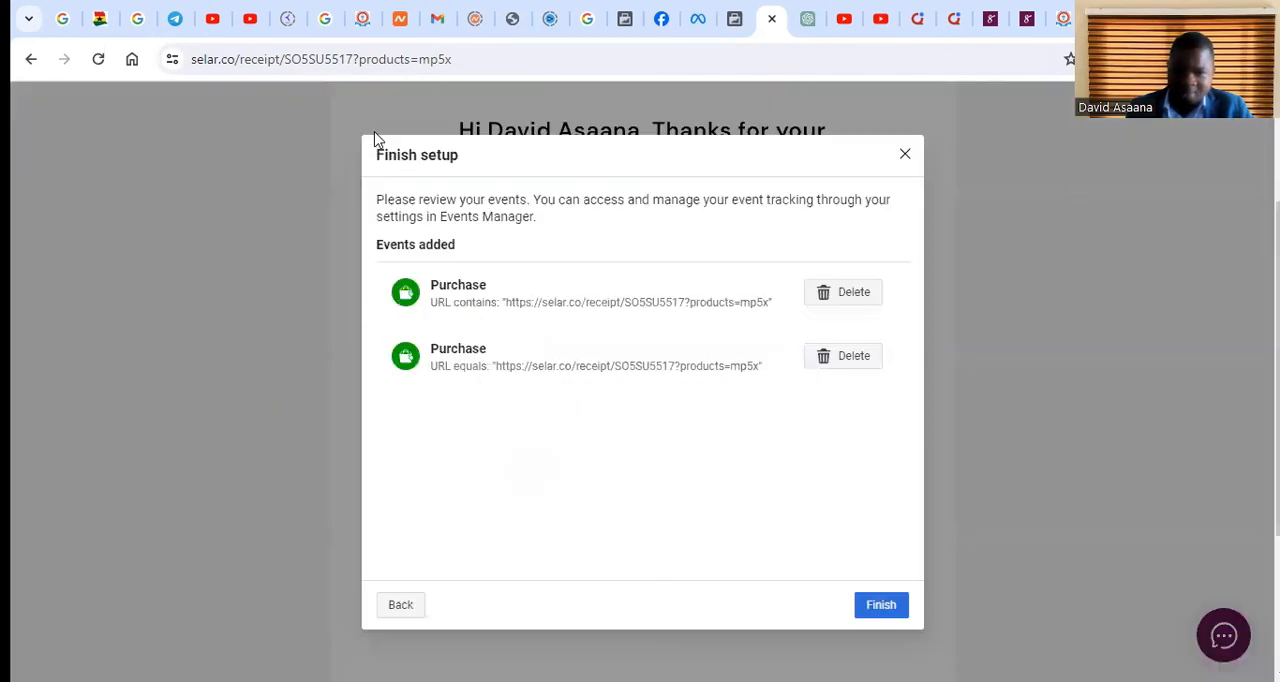
left_click(880, 605)
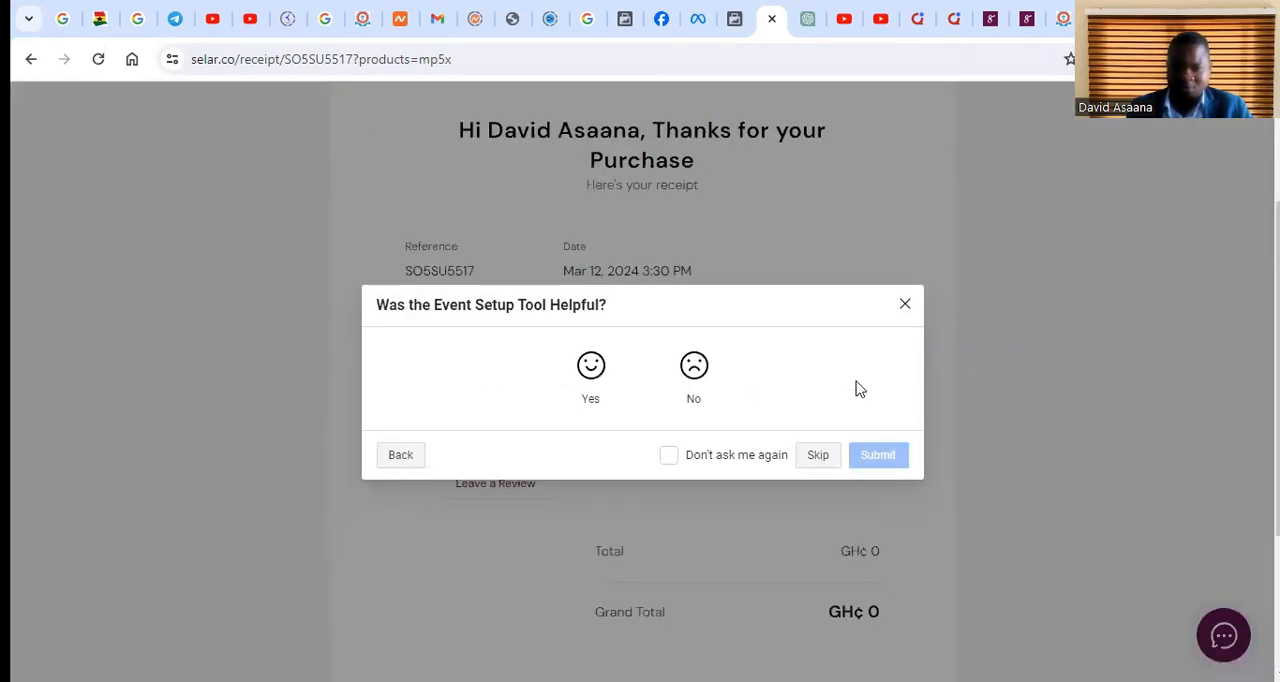
left_click(904, 306)
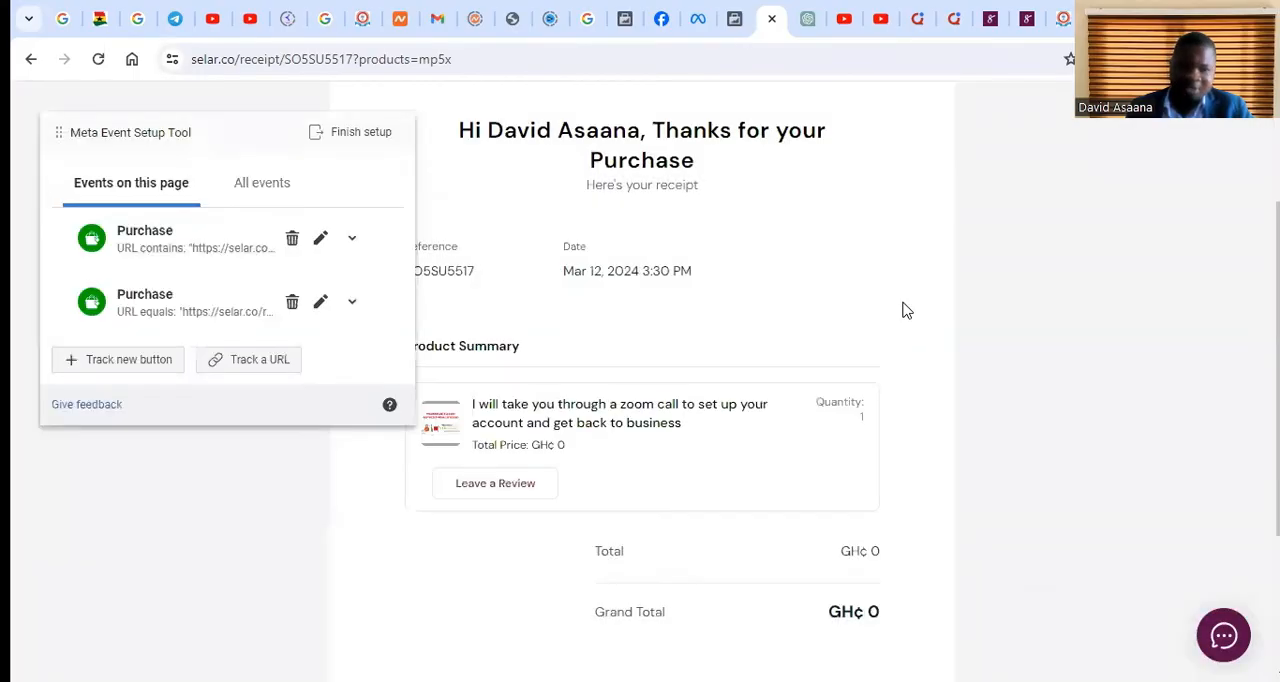
Switch to the Selar 2 dataset settings in Events Manager and close the Set Up Events dialog
left_click(734, 14)
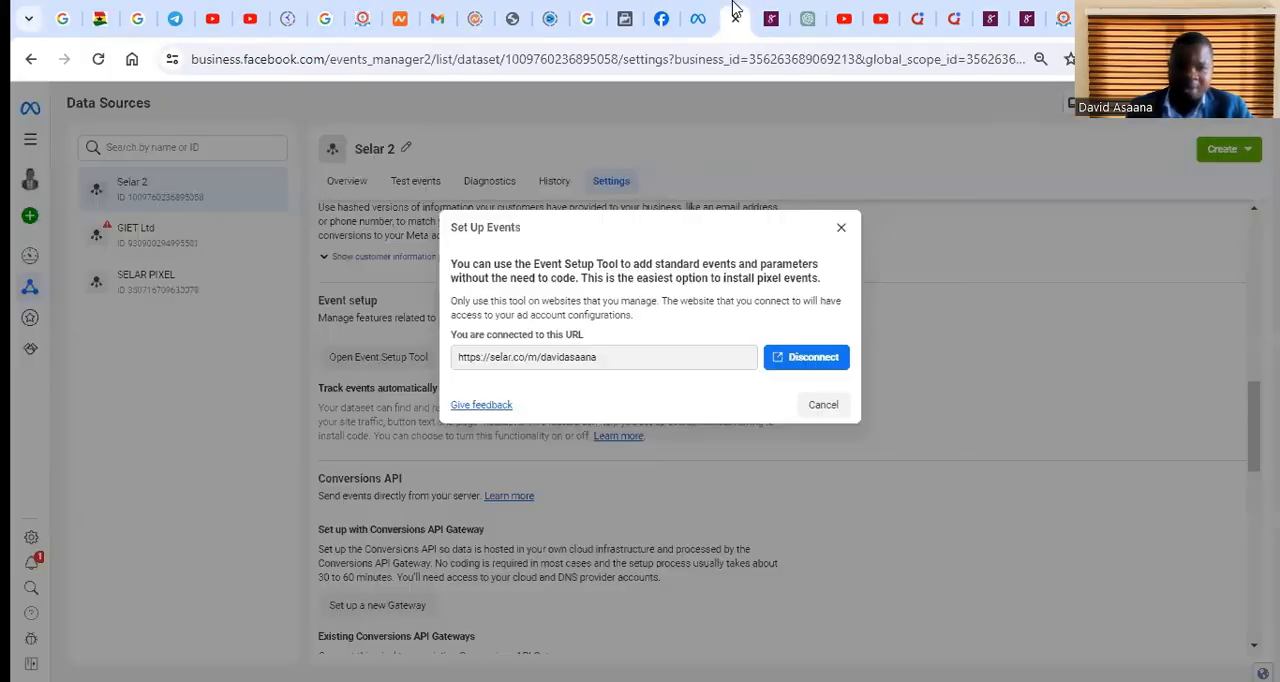
left_click(840, 232)
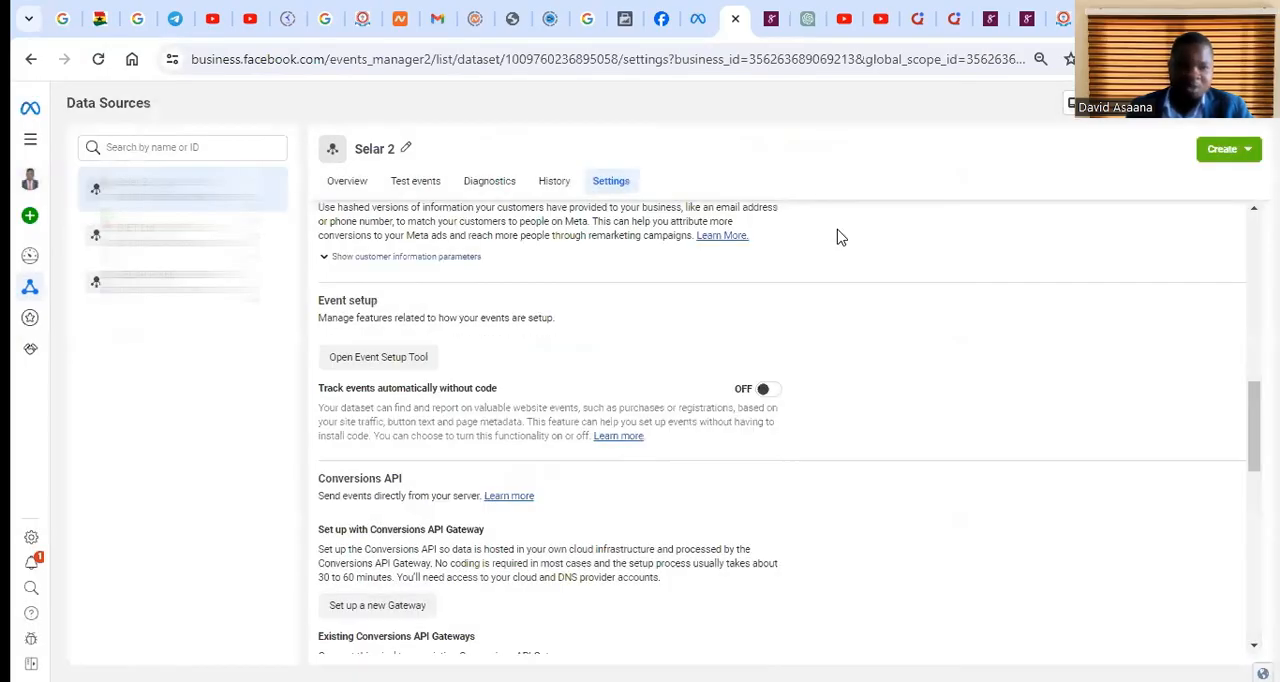
scroll(560, 414, "down", 10)
scroll(560, 414, "up", 15)
scroll(562, 414, "up", 4)
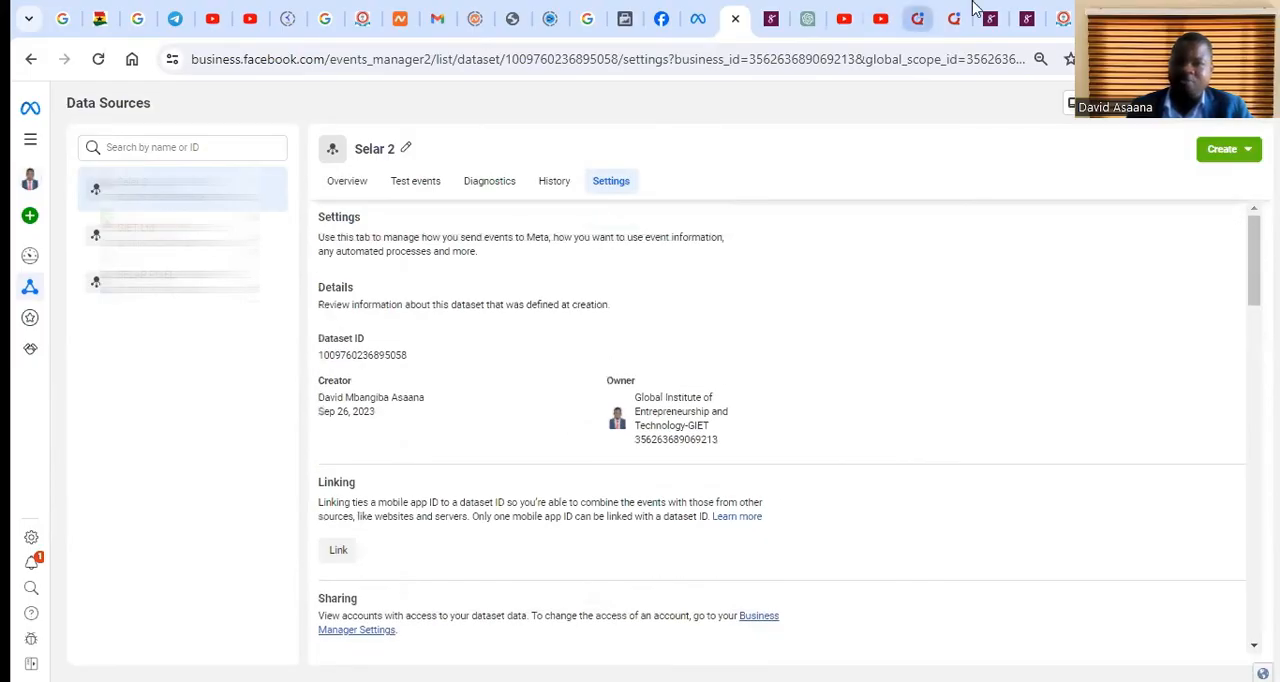
left_click(1025, 12)
scroll(629, 317, "down", 3)
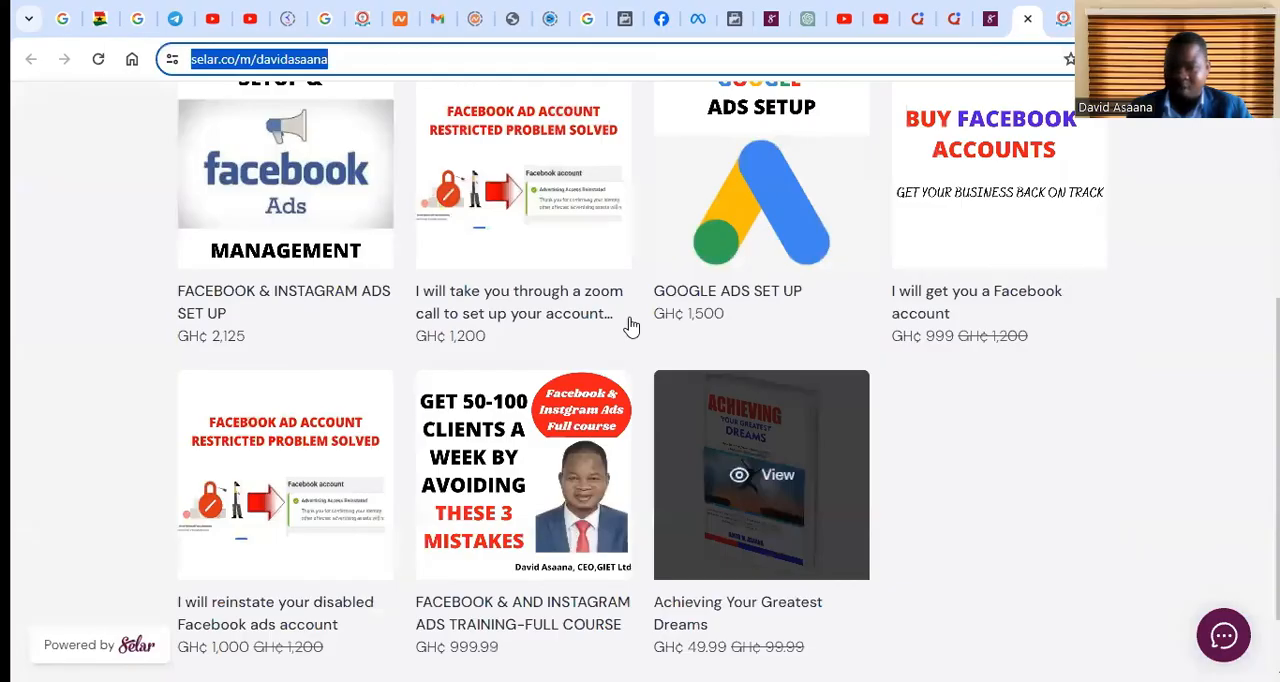
scroll(655, 295, "up", 4)
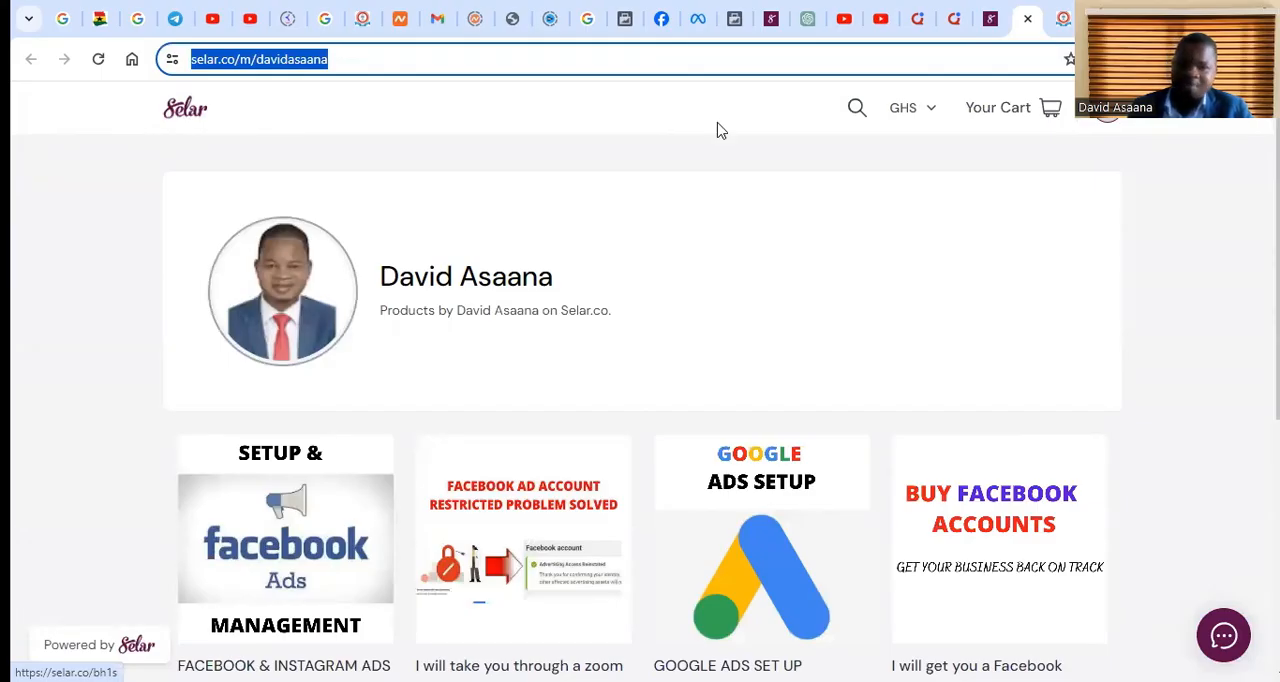
left_click(735, 14)
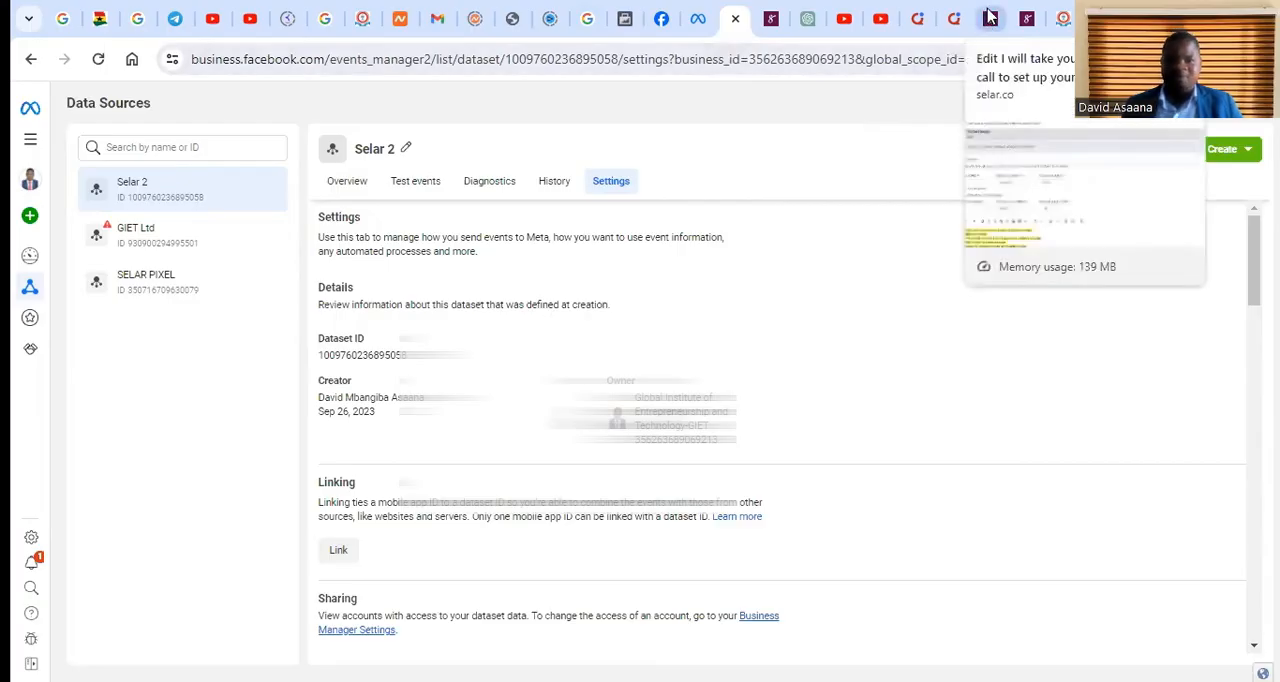
Copy the full URL of the Selar purchase receipt page
left_click(772, 14)
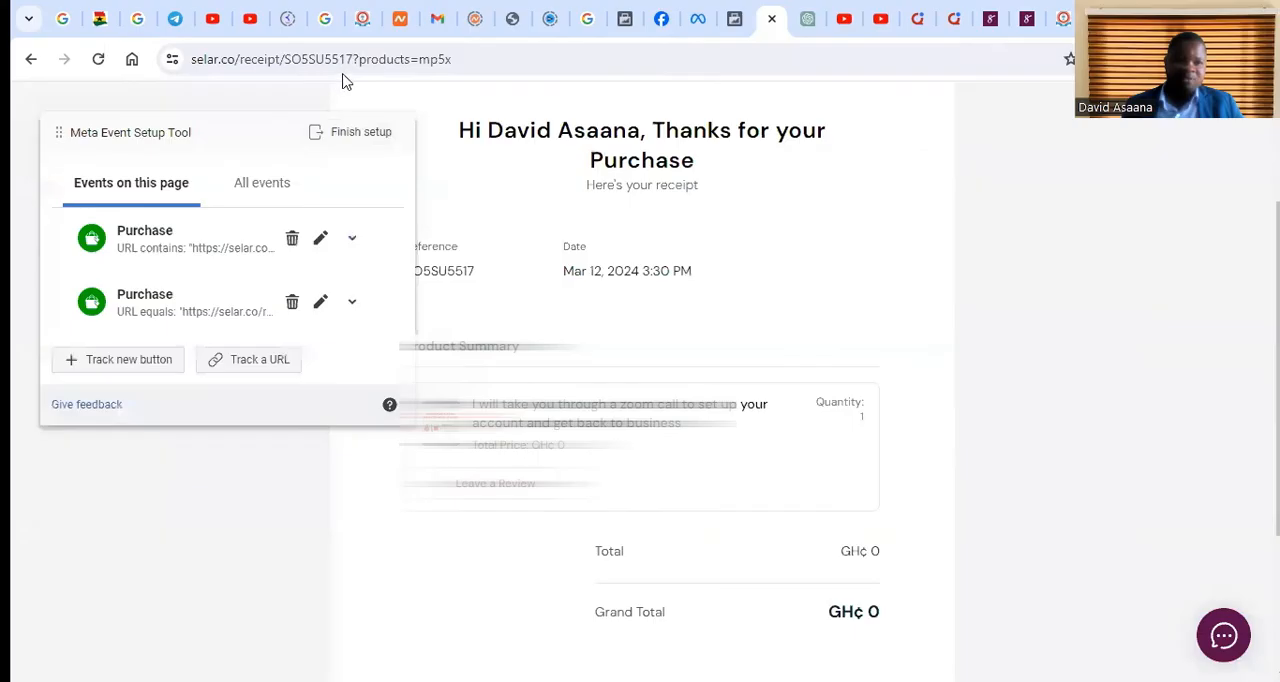
left_click(397, 60)
key("ctrl+c")
right_click(397, 61)
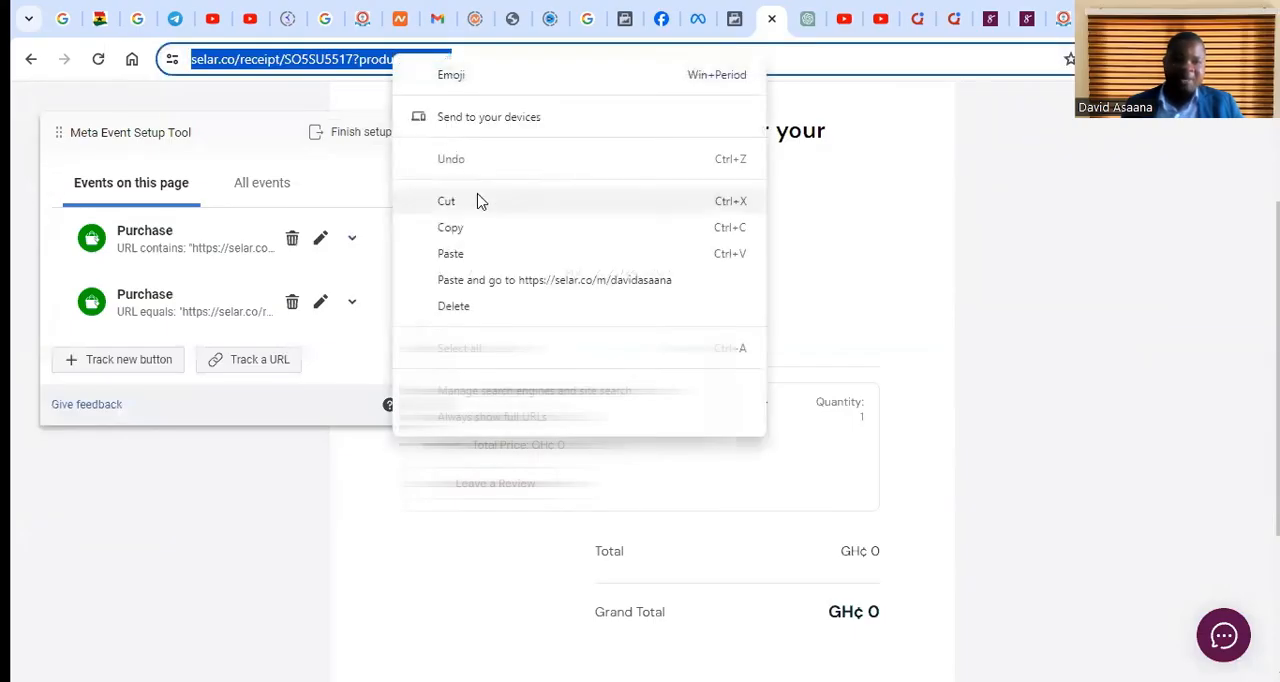
left_click(480, 228)
left_click(1059, 240)
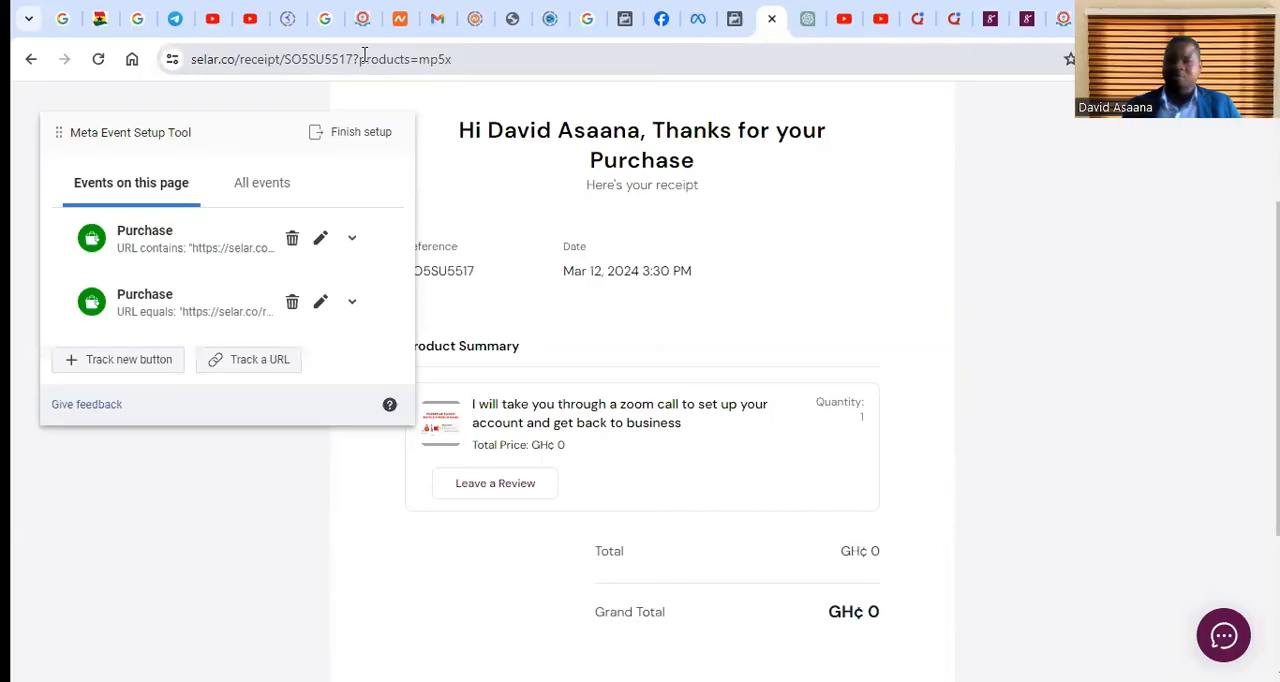
Start a custom conversion in Events Manager and choose Selar 2 as its data source
left_click(641, 10)
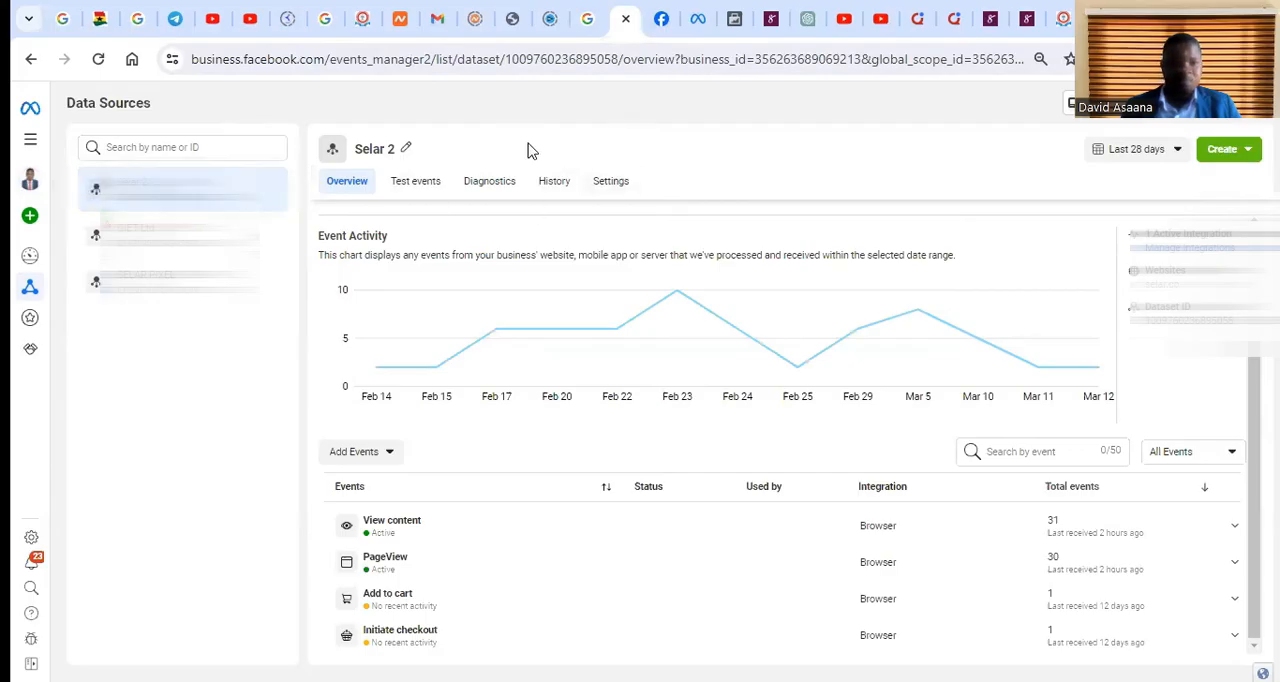
mouse_move(40, 310)
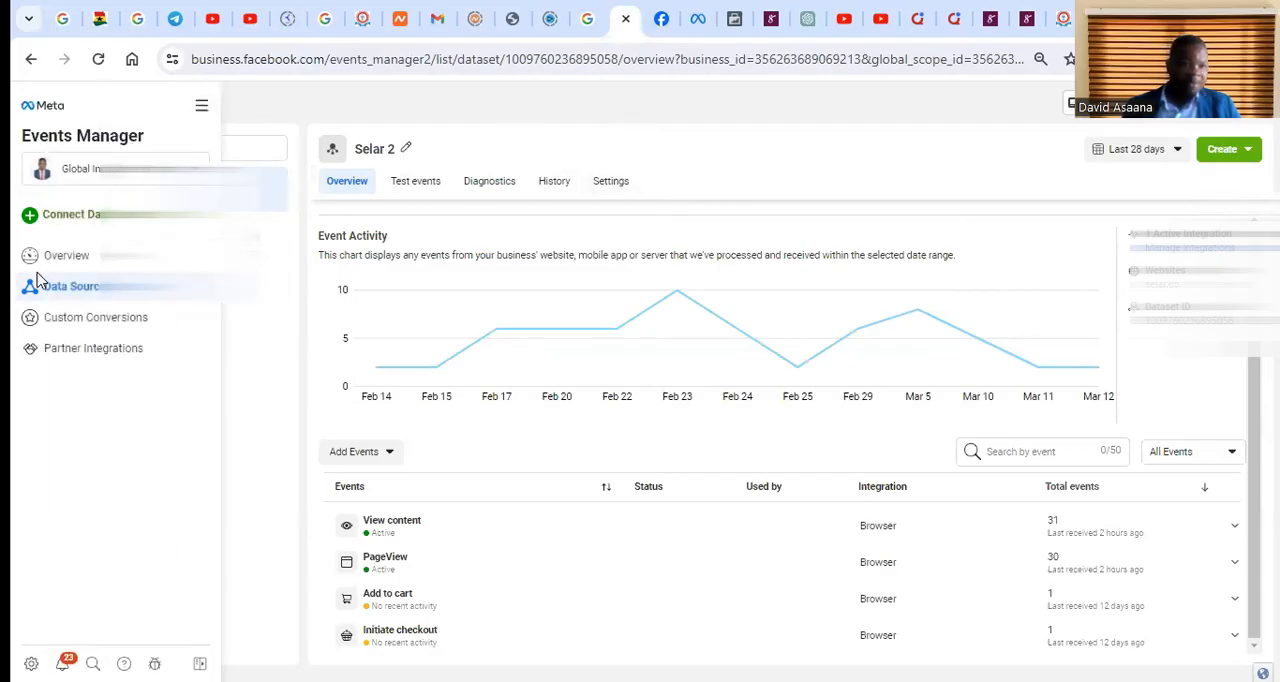
left_click(117, 328)
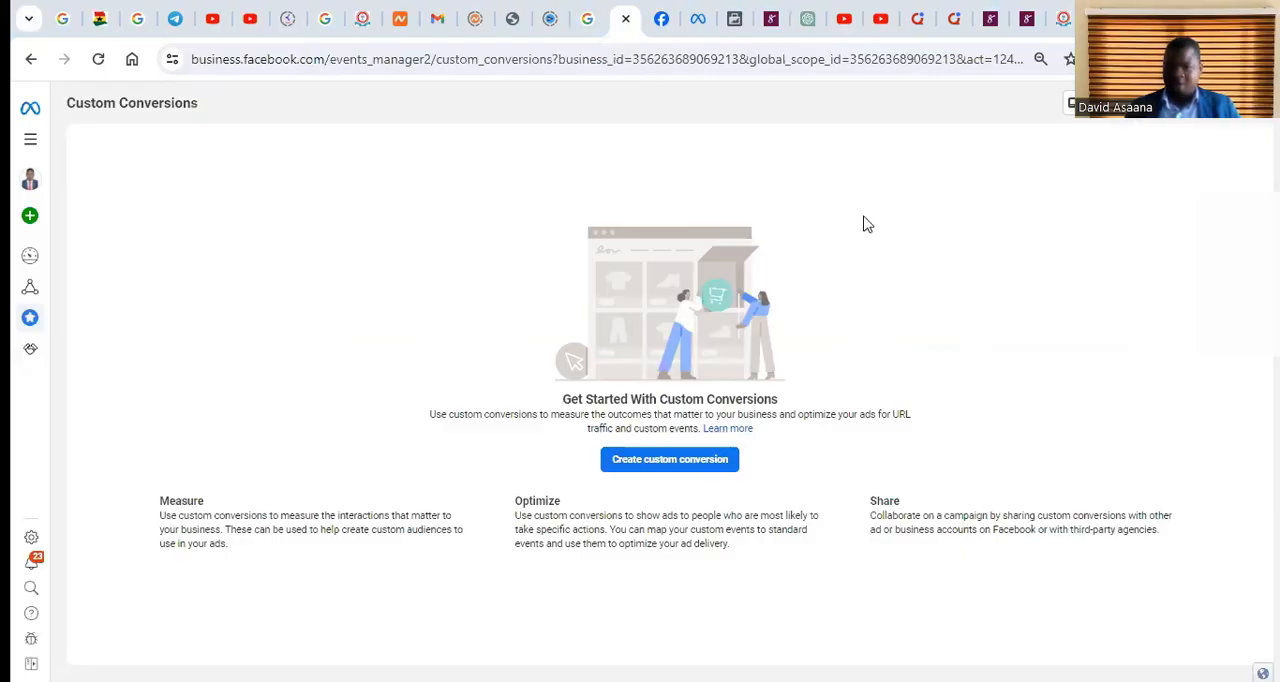
left_click(670, 462)
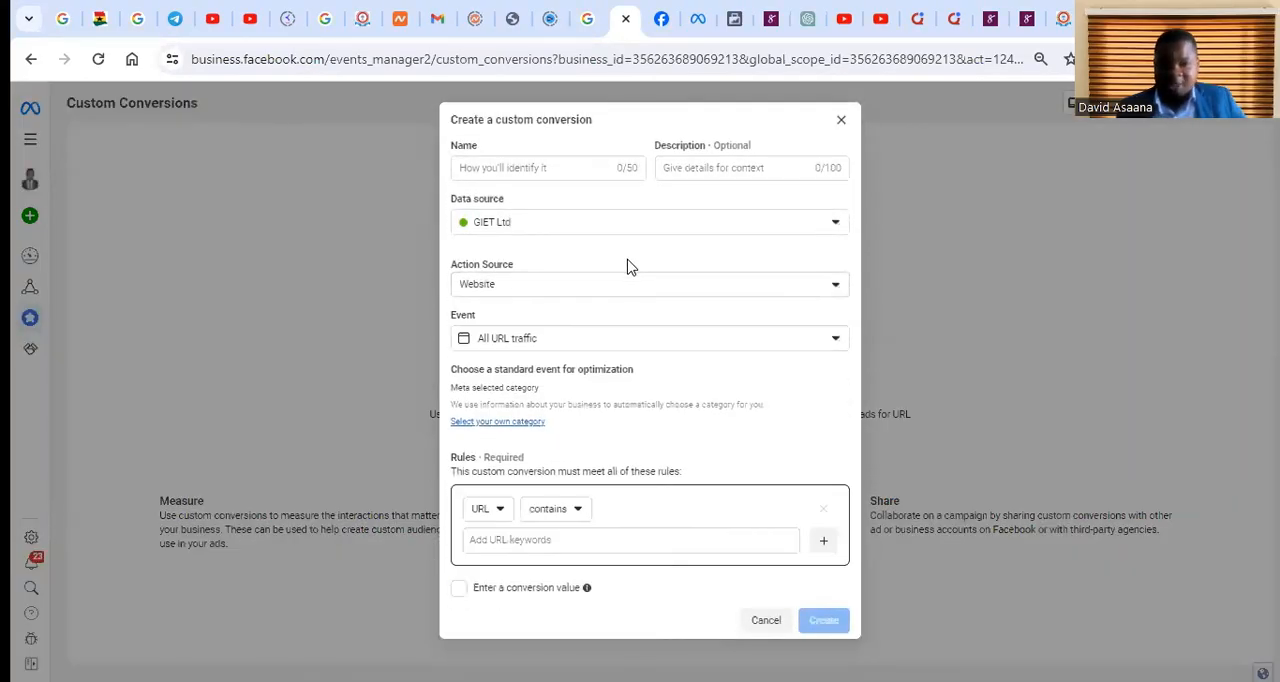
left_click(580, 224)
left_click(572, 351)
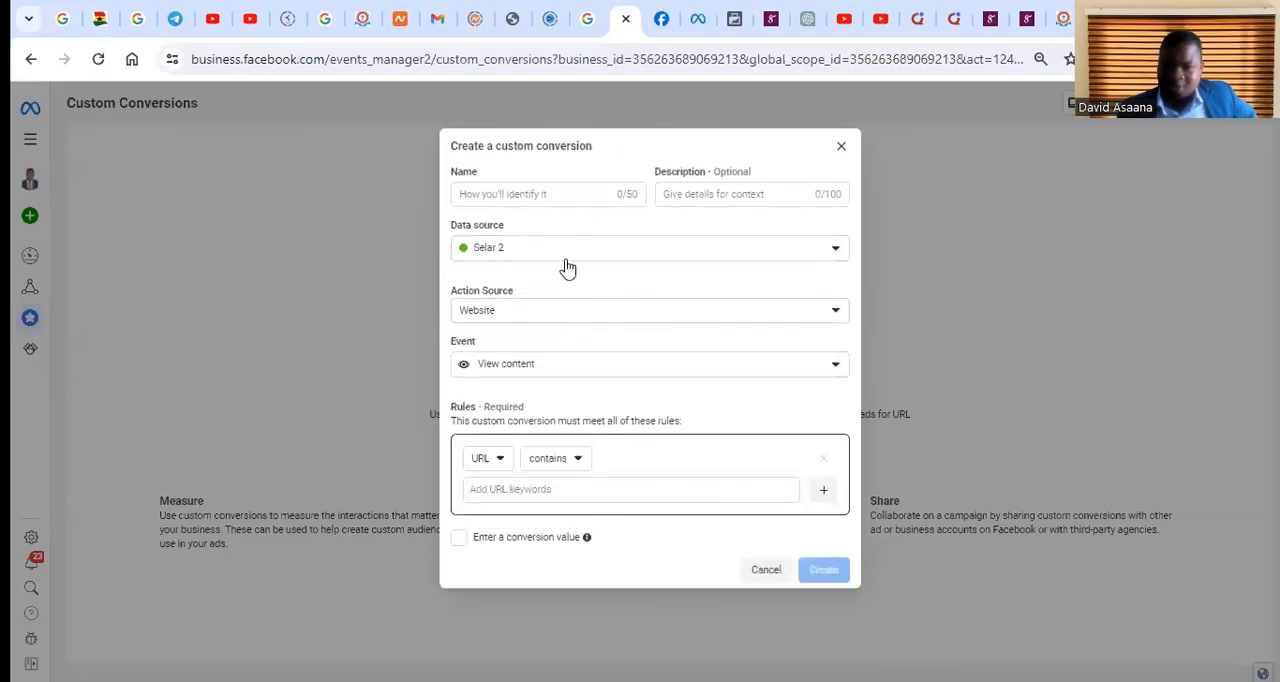
Name the custom conversion purchase(Custom)
left_click(559, 196)
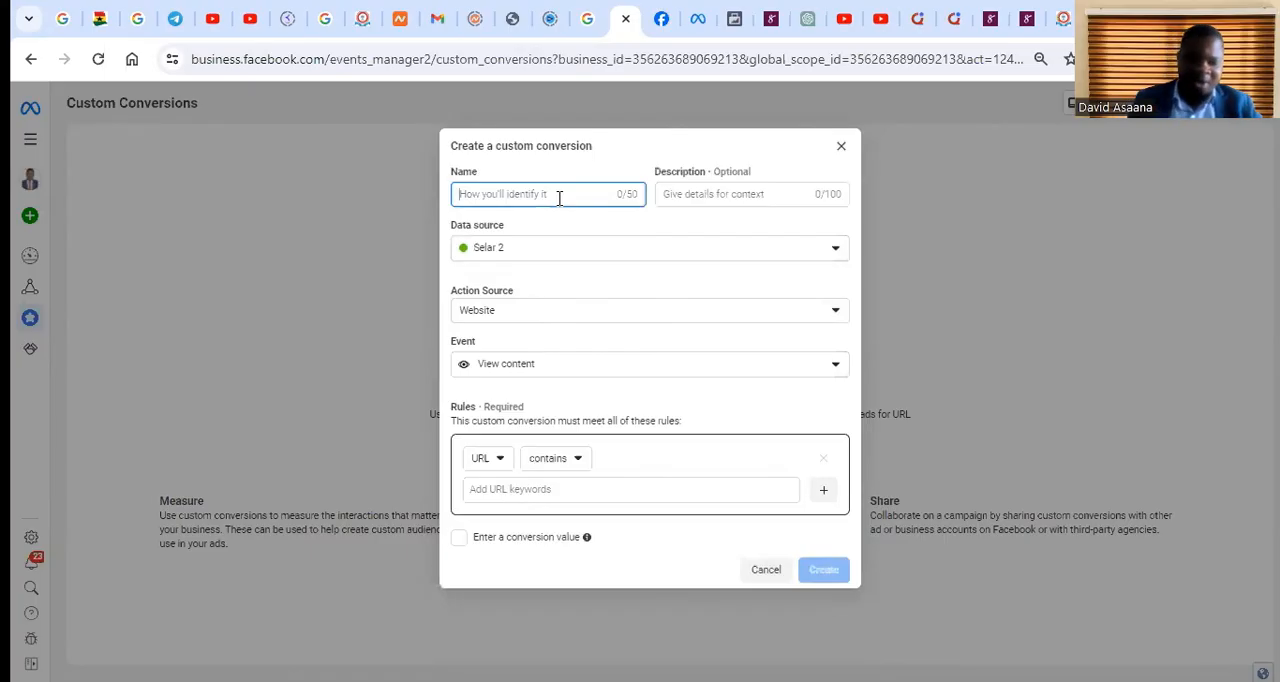
type("C")
key("BackSpace")
type("I")
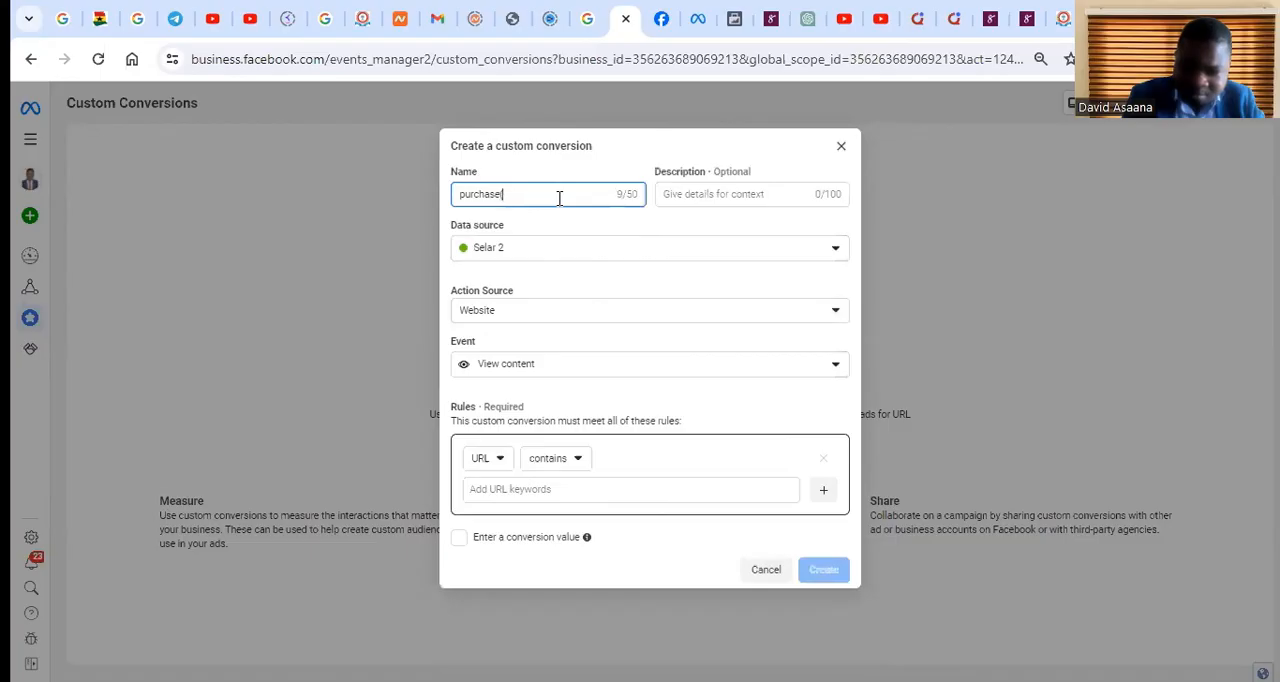
type("Custo")
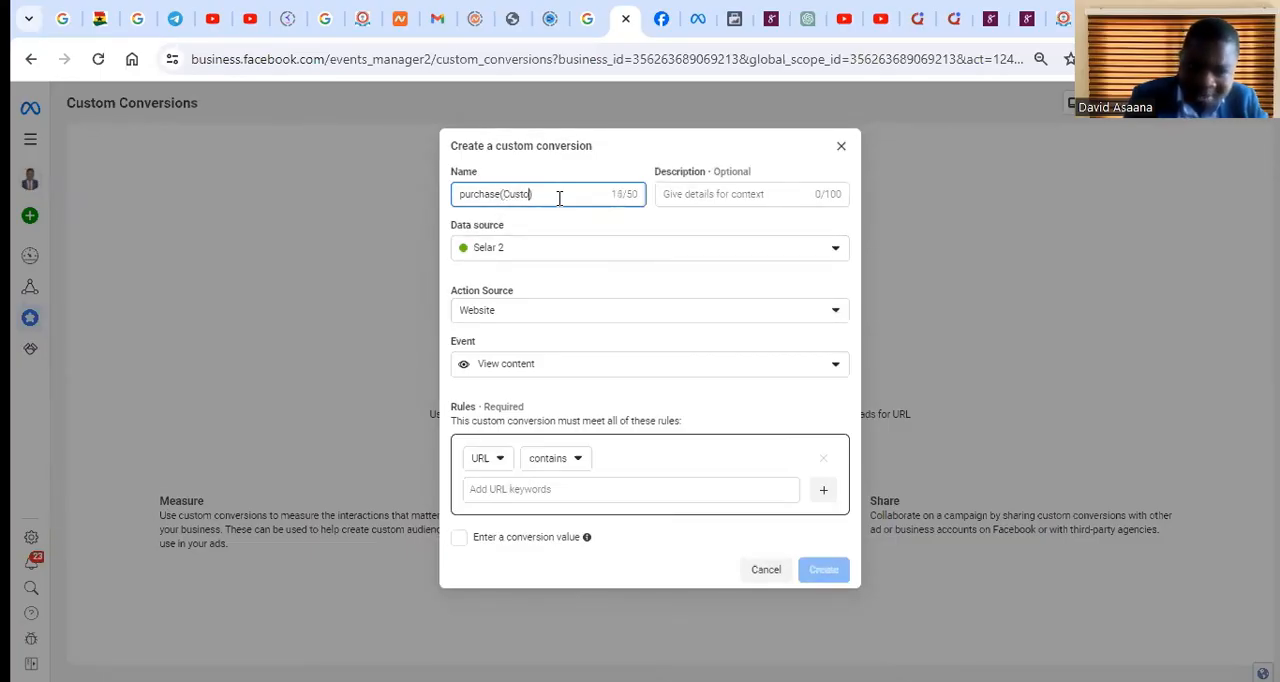
type("m")
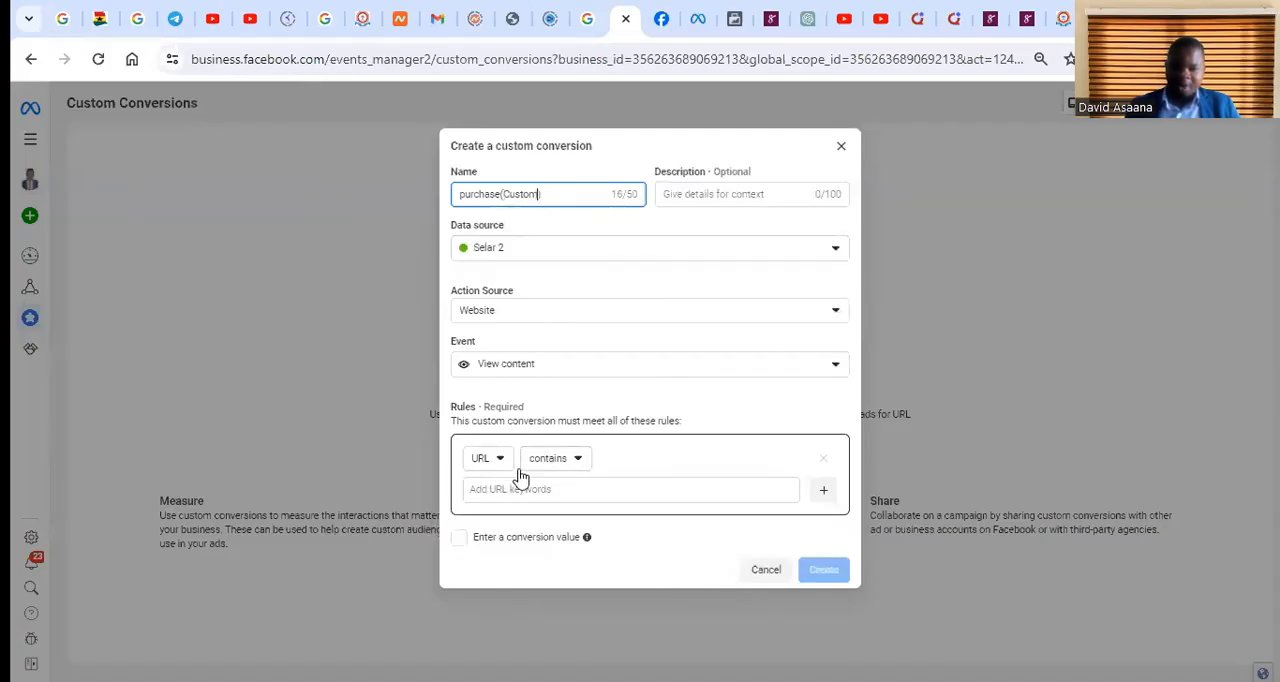
Add the copied receipt page URL as the URL contains keyword and close the custom conversion without creating it
left_click(563, 490)
right_click(563, 489)
left_click(606, 288)
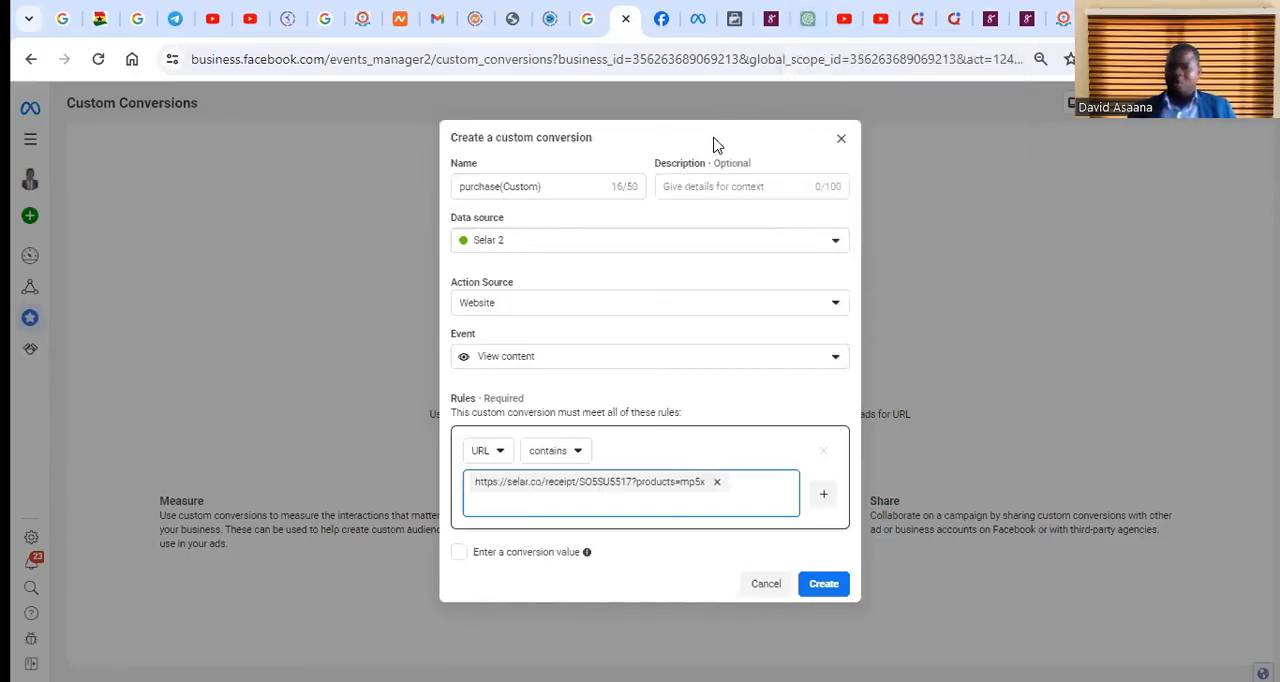
left_click(676, 128)
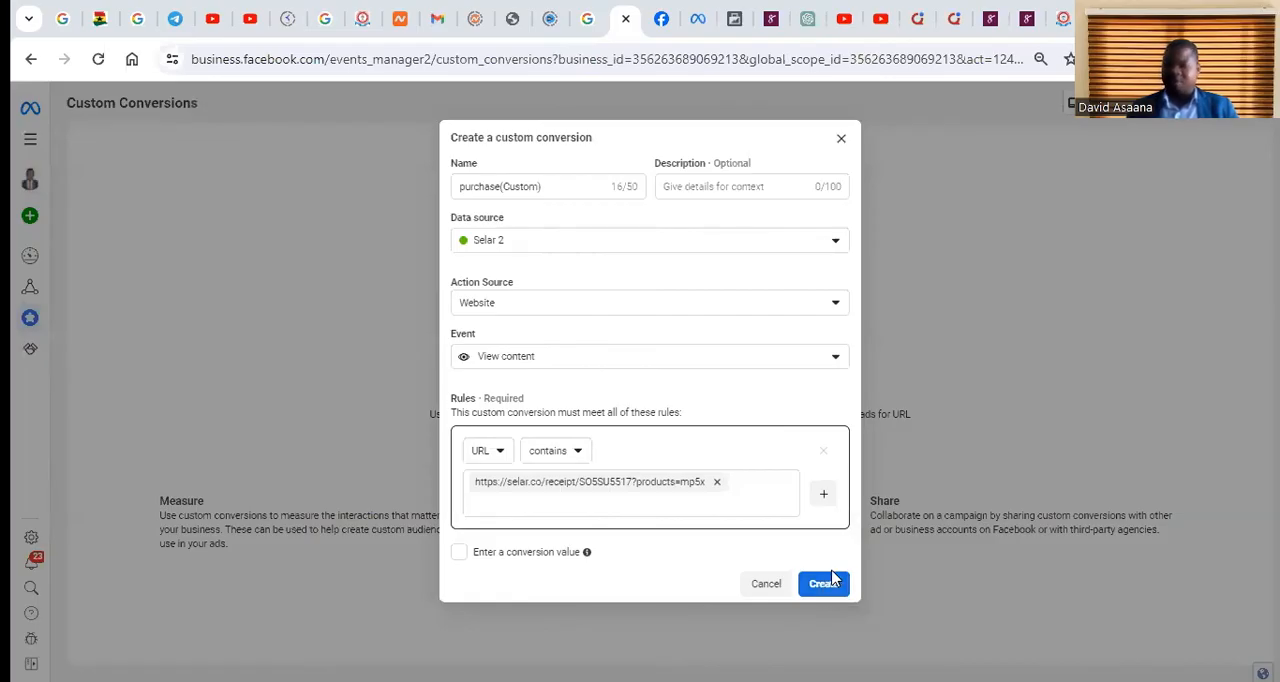
left_click(841, 140)
Check the sales ad set's conversion event list in Ads Manager and return to Custom Conversions in Events Manager
mouse_move(40, 290)
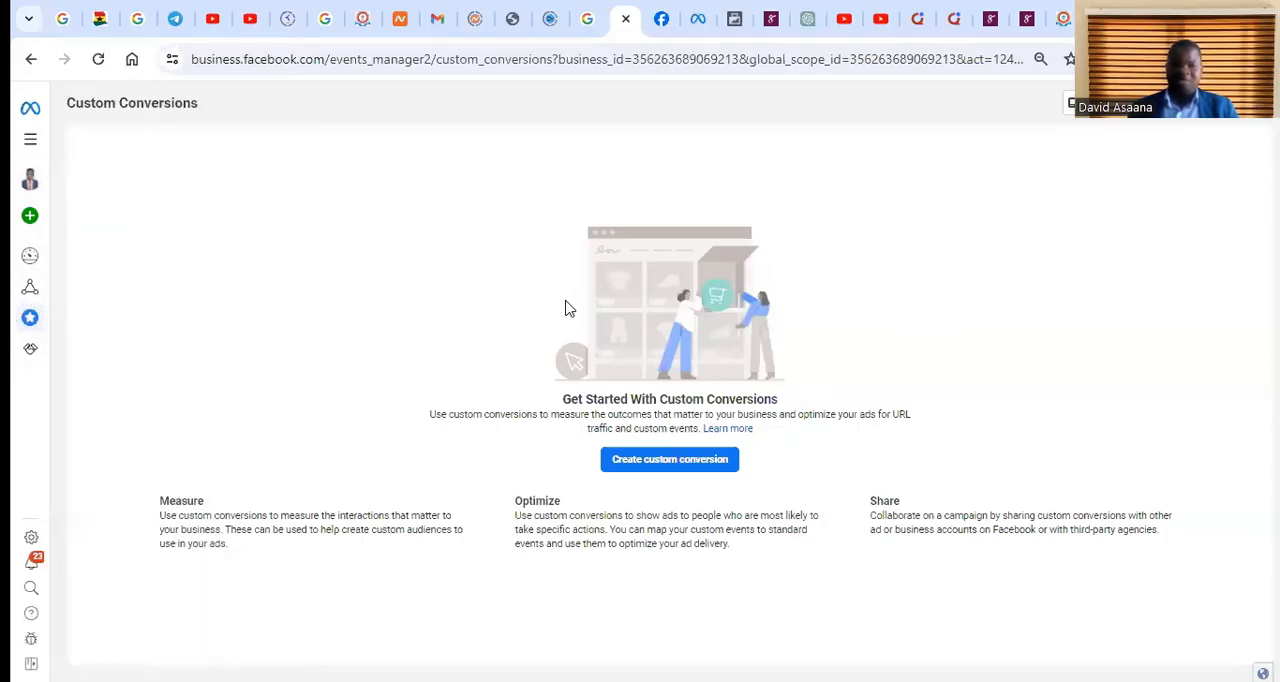
left_click(695, 16)
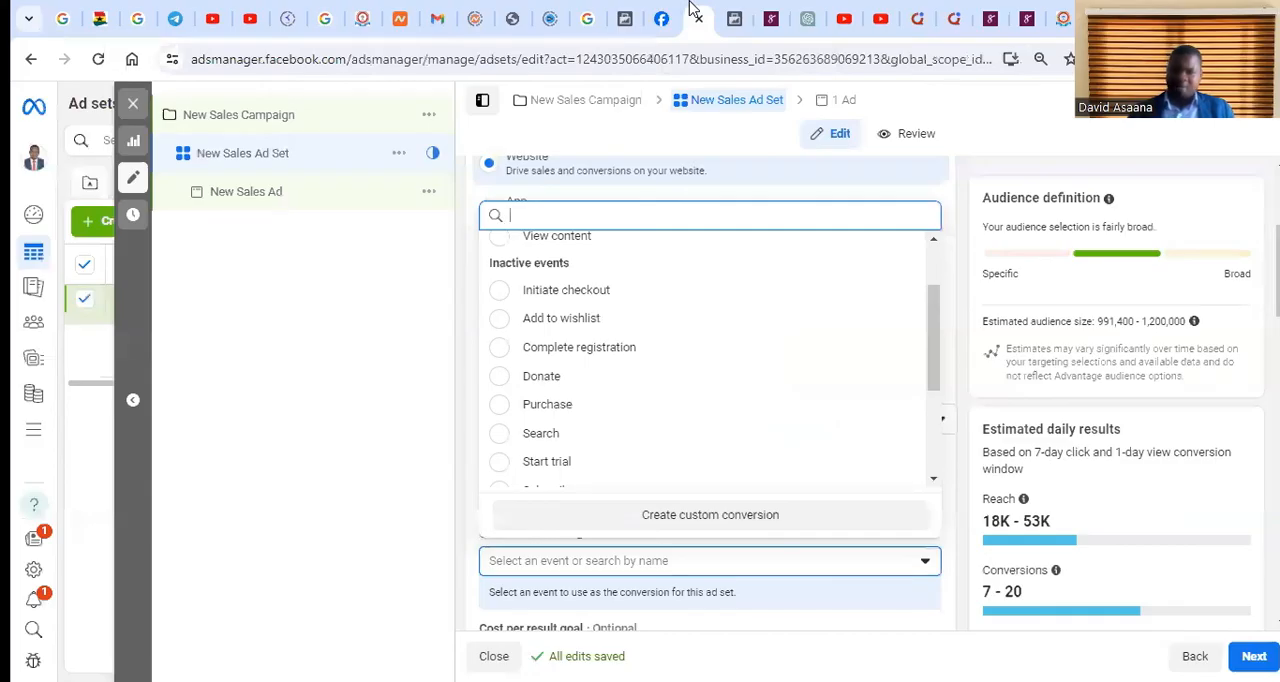
left_click(618, 12)
mouse_move(37, 254)
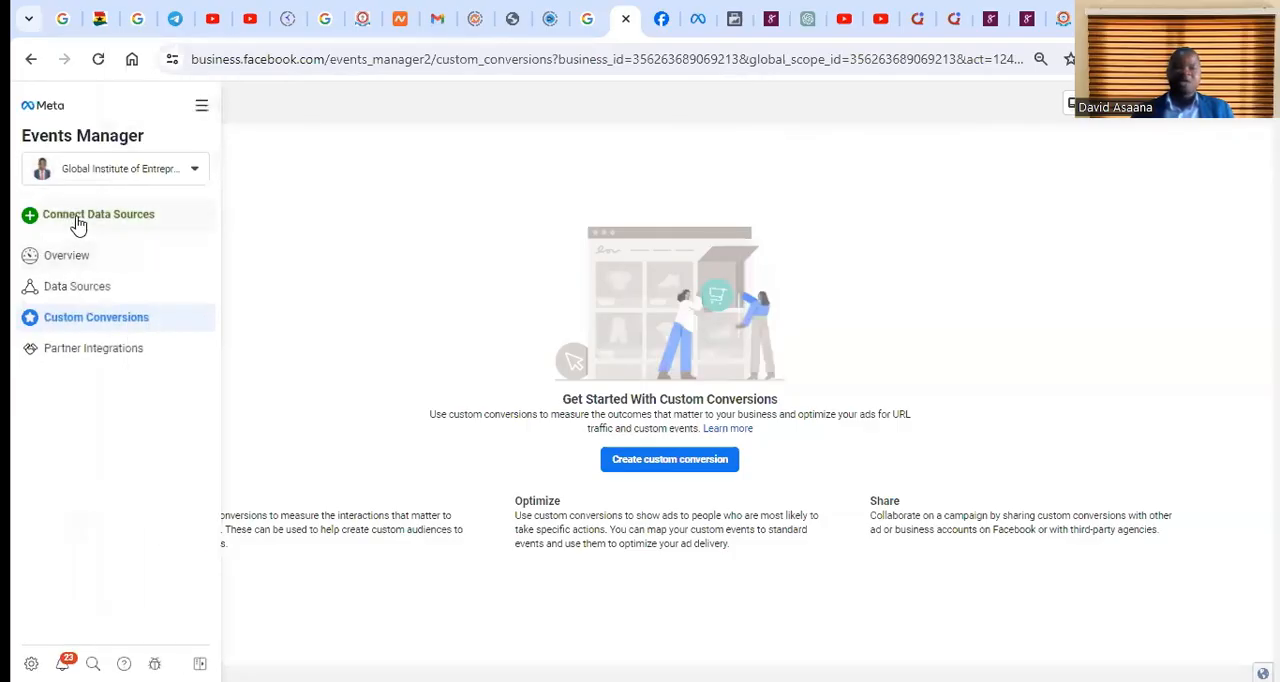
Open the data sources in Events Manager and review the Selar 2 dataset's event activity and received events
left_click(93, 290)
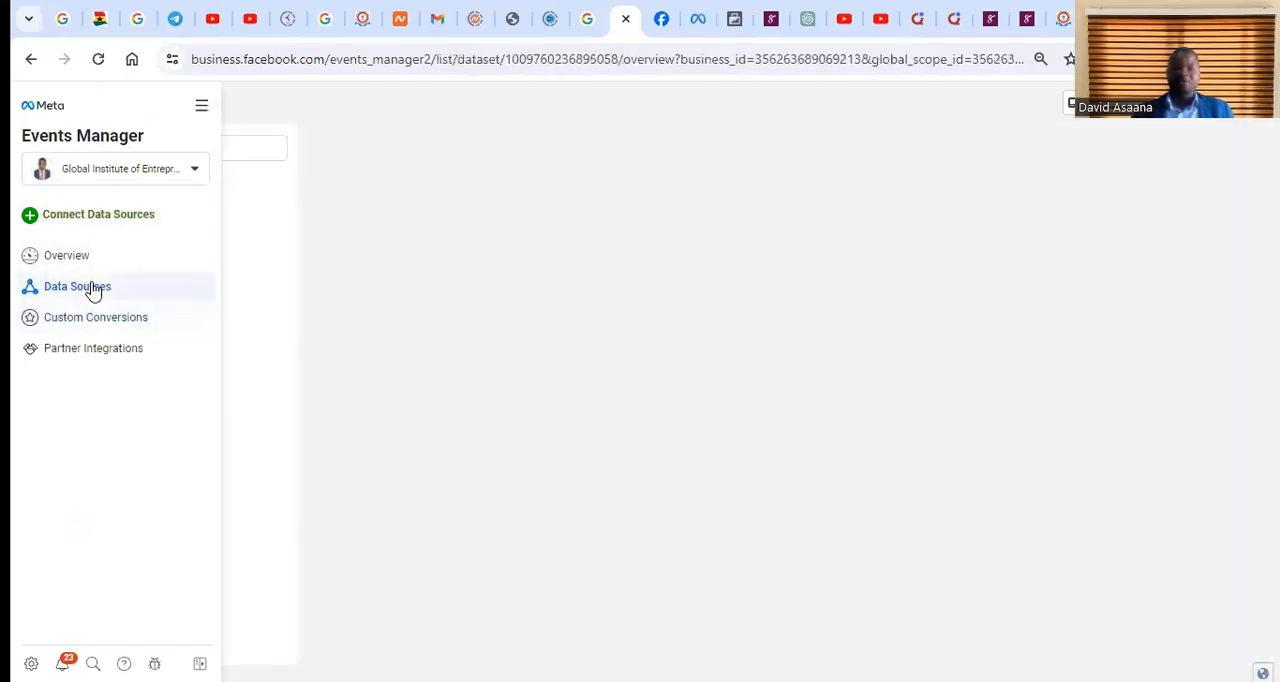
scroll(831, 449, "down", 2)
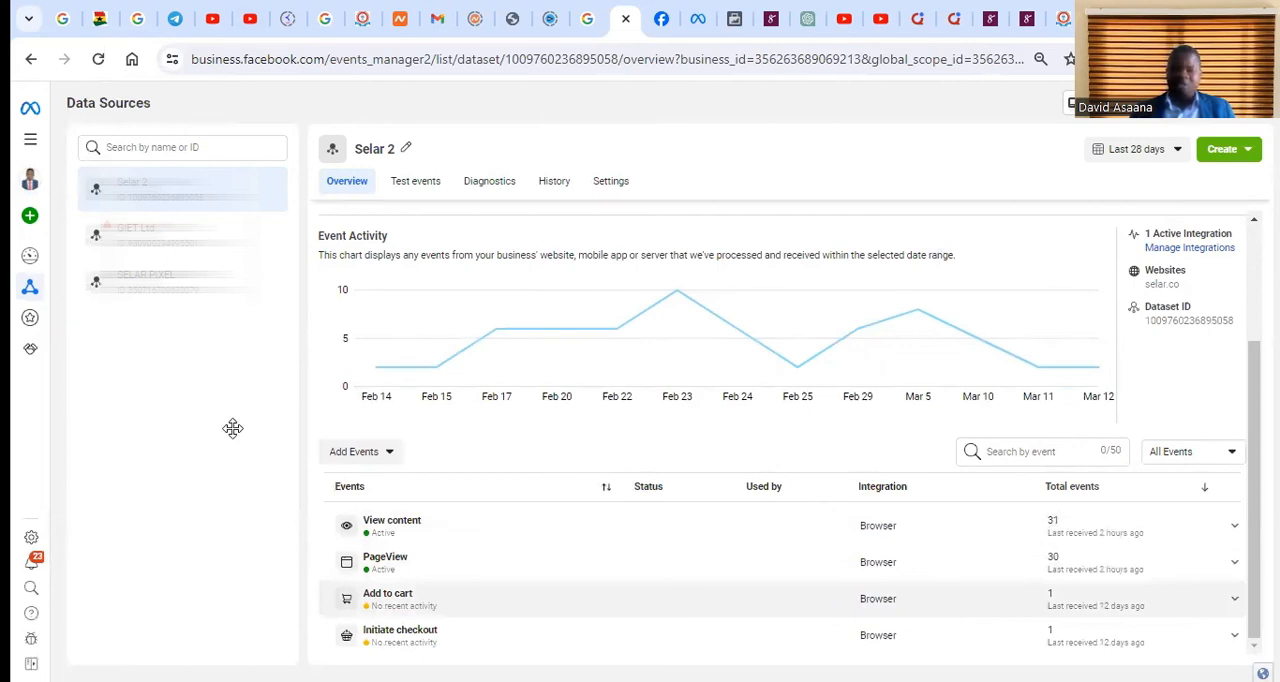
scroll(1175, 393, "up", 1)
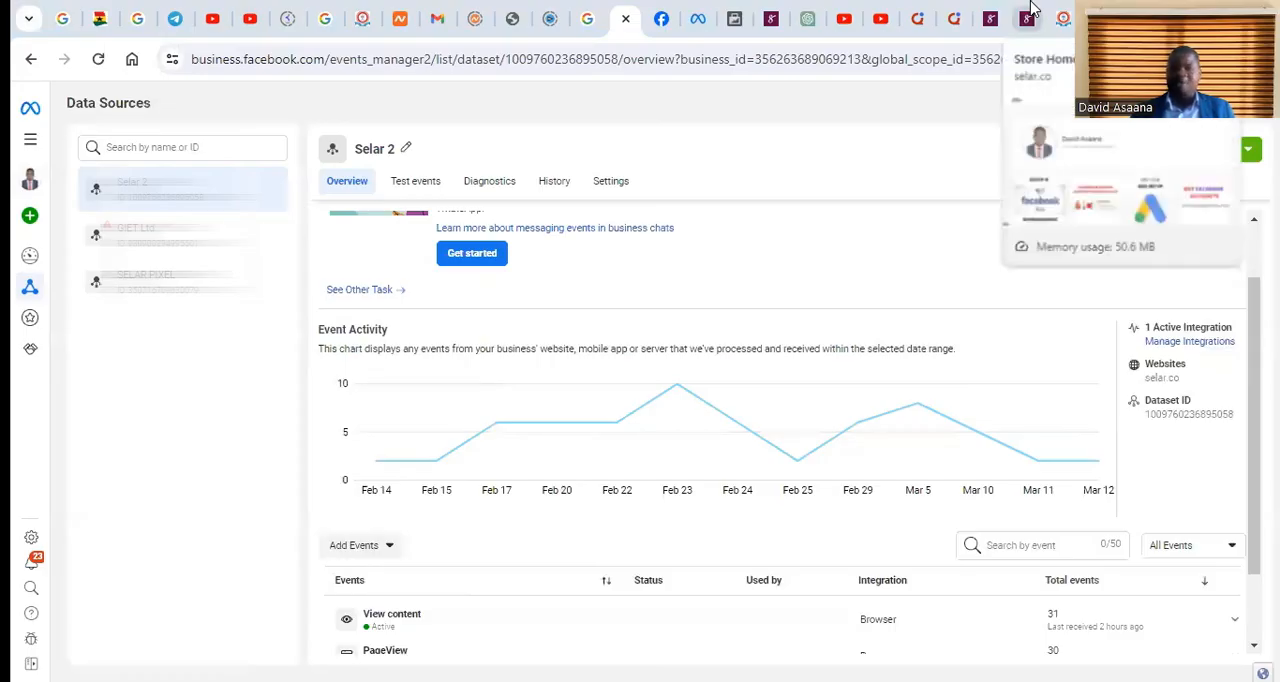
View the Selar store home page, recheck the Selar 2 events, and switch to the sales ad set's conversion event list in Ads Manager
left_click(1029, 17)
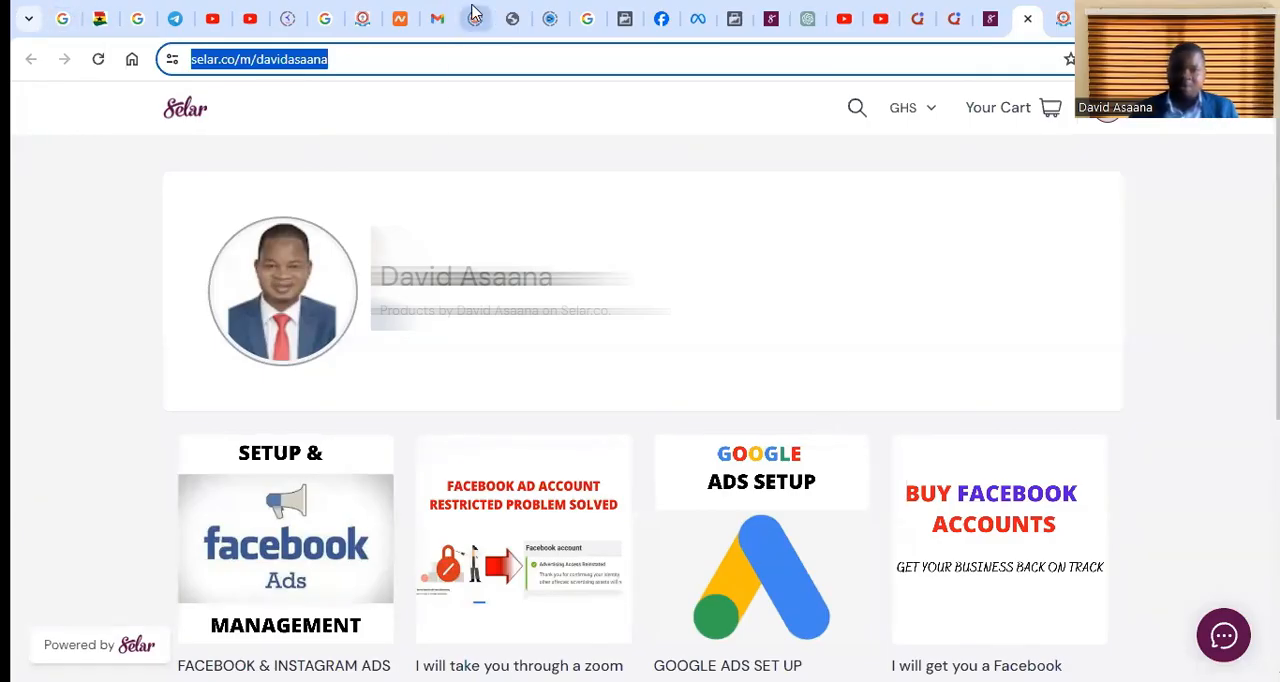
left_click(625, 17)
scroll(722, 372, "down", 1)
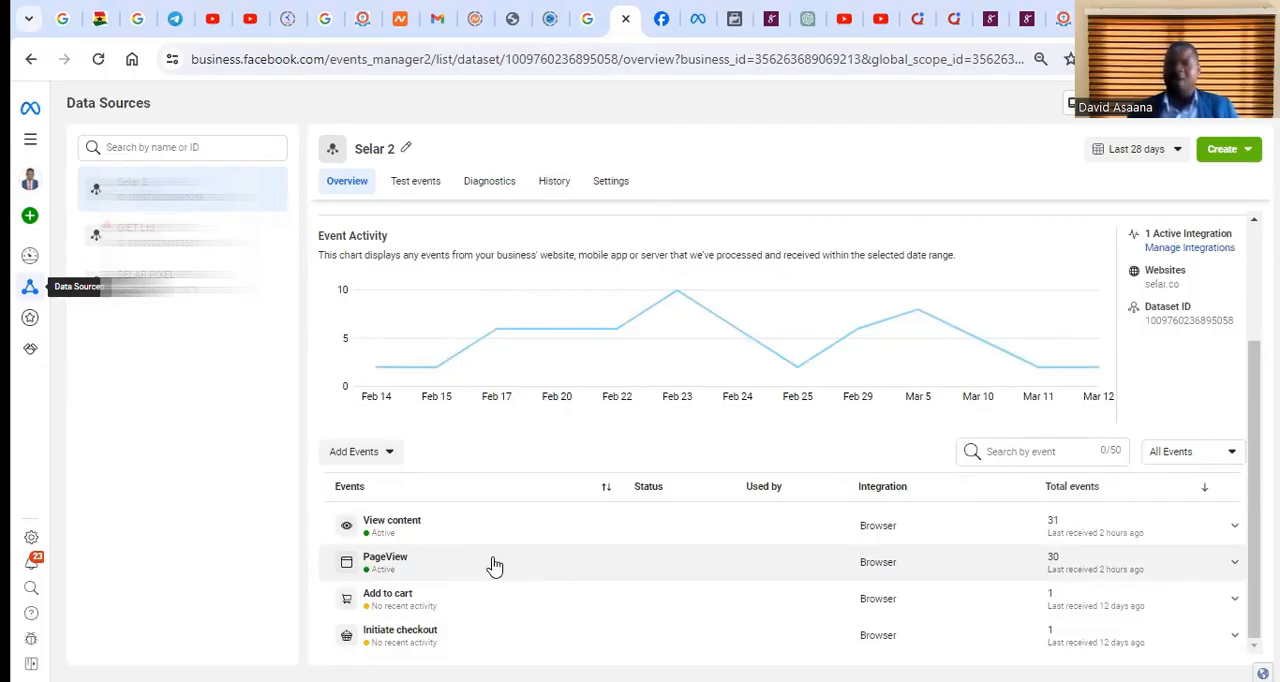
left_click(720, 10)
left_click(697, 12)
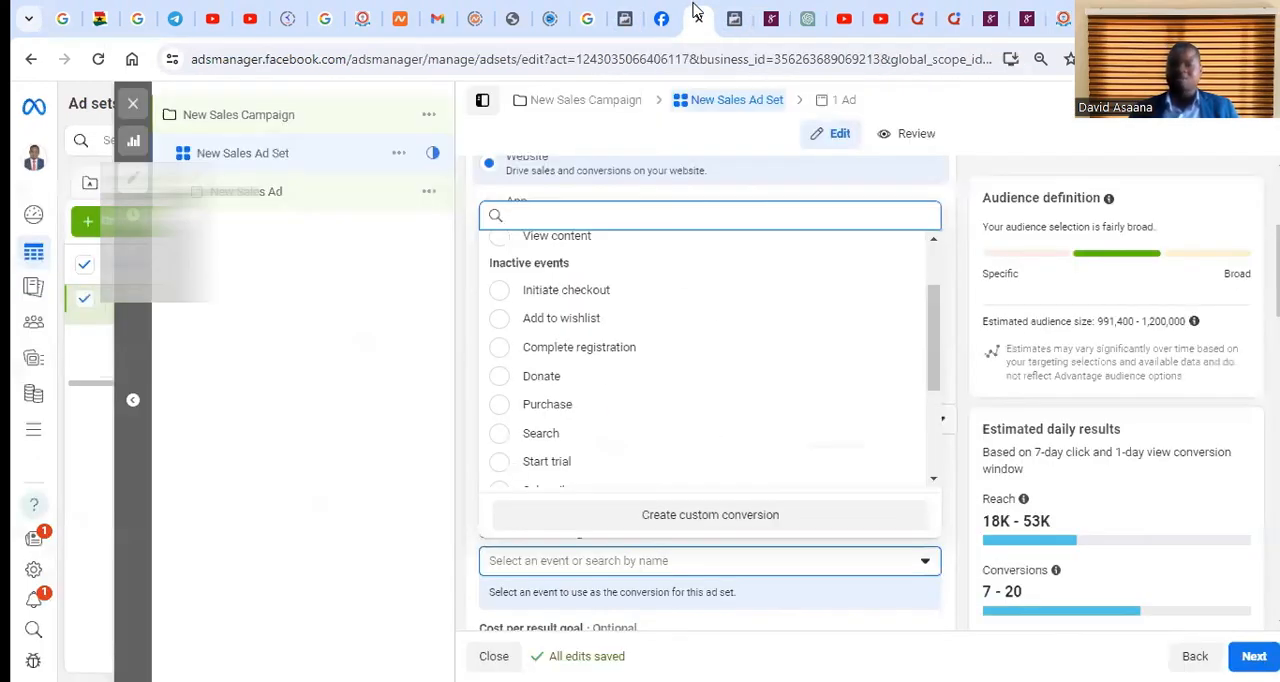